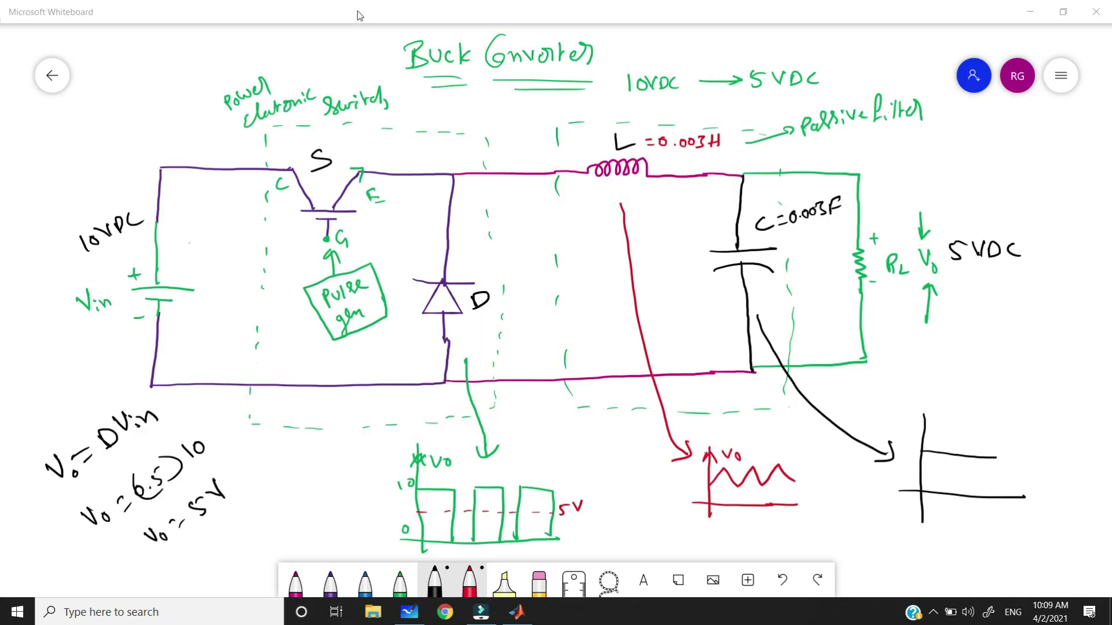
# Write "Vtg" before the Buck Converter title, and circle and tick the 10VDC and 5VDC values beside it, labelling each "i/p"
pyautogui.moveTo(359, 49)
pyautogui.mouseDown()
pyautogui.moveTo(386, 51)
pyautogui.moveTo(391, 72)
pyautogui.moveTo(376, 76)
pyautogui.moveTo(405, 74)
pyautogui.mouseUp()
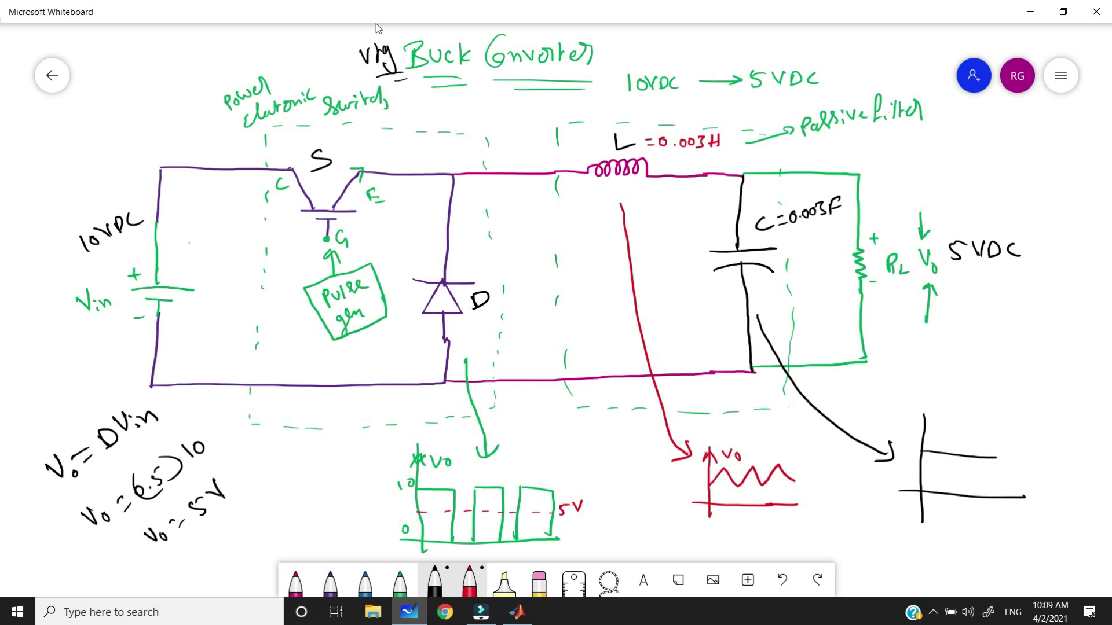
pyautogui.moveTo(642, 57); pyautogui.dragTo(676, 51)
pyautogui.moveTo(772, 53); pyautogui.dragTo(817, 50)
pyautogui.moveTo(681, 64)
pyautogui.mouseDown()
pyautogui.moveTo(630, 67)
pyautogui.moveTo(636, 102)
pyautogui.moveTo(687, 88)
pyautogui.moveTo(676, 67)
pyautogui.moveTo(690, 55)
pyautogui.mouseUp()
pyautogui.moveTo(691, 58); pyautogui.dragTo(689, 66)
pyautogui.moveTo(703, 48); pyautogui.dragTo(695, 67)
pyautogui.moveTo(708, 68); pyautogui.dragTo(709, 60)
pyautogui.moveTo(788, 58)
pyautogui.mouseDown()
pyautogui.moveTo(747, 62)
pyautogui.moveTo(825, 63)
pyautogui.mouseUp()
pyautogui.moveTo(830, 58); pyautogui.dragTo(830, 68)
pyautogui.moveTo(843, 46); pyautogui.dragTo(836, 70)
pyautogui.moveTo(849, 72); pyautogui.dragTo(902, 44)
# Circle the 10VDC source value, the power electronic switch label and the transistor S in the circuit diagram
pyautogui.moveTo(114, 192)
pyautogui.mouseDown()
pyautogui.moveTo(65, 223)
pyautogui.moveTo(47, 269)
pyautogui.moveTo(142, 257)
pyautogui.moveTo(102, 180)
pyautogui.moveTo(79, 184)
pyautogui.mouseUp()
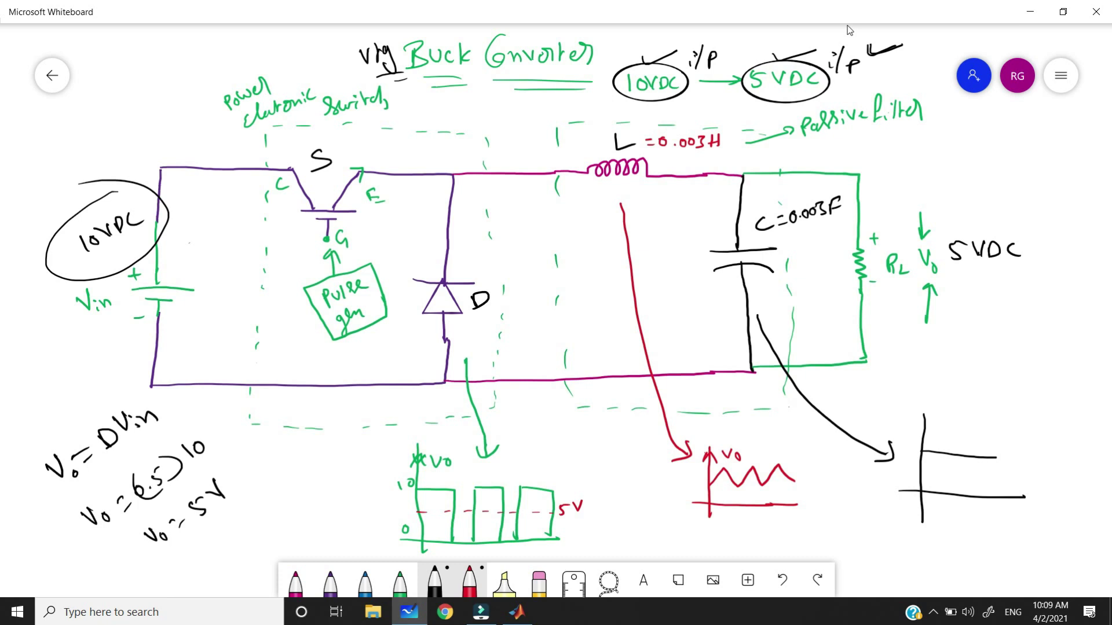
pyautogui.moveTo(252, 60)
pyautogui.mouseDown()
pyautogui.moveTo(186, 86)
pyautogui.moveTo(216, 125)
pyautogui.moveTo(358, 154)
pyautogui.moveTo(362, 77)
pyautogui.moveTo(214, 69)
pyautogui.mouseUp()
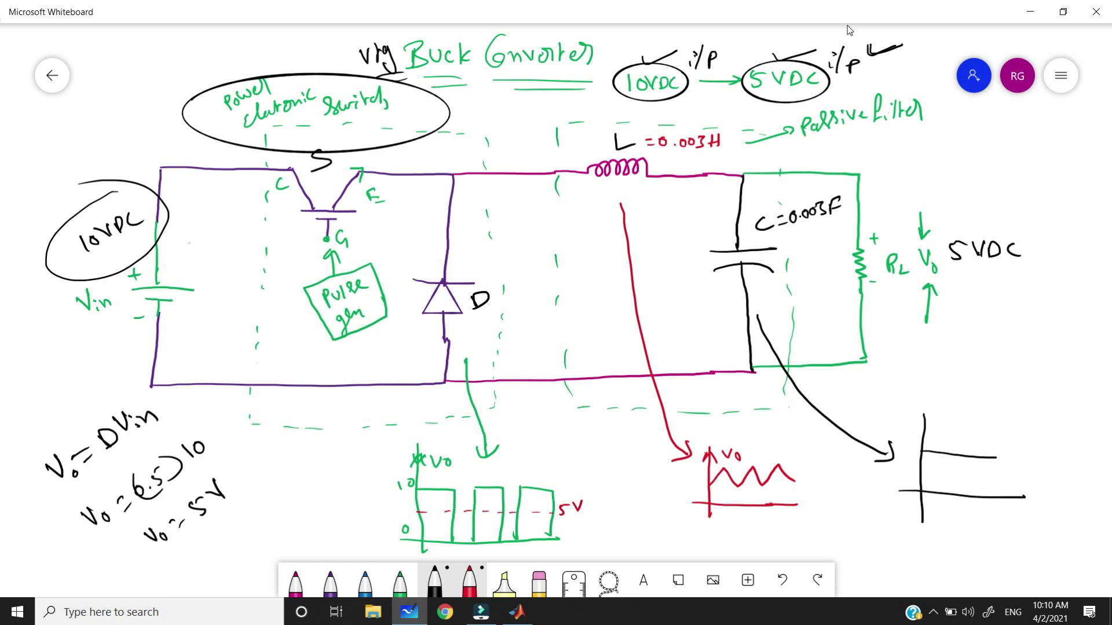
pyautogui.moveTo(348, 128)
pyautogui.mouseDown()
pyautogui.moveTo(265, 130)
pyautogui.moveTo(246, 229)
pyautogui.moveTo(405, 235)
pyautogui.moveTo(362, 139)
pyautogui.moveTo(334, 128)
pyautogui.mouseUp()
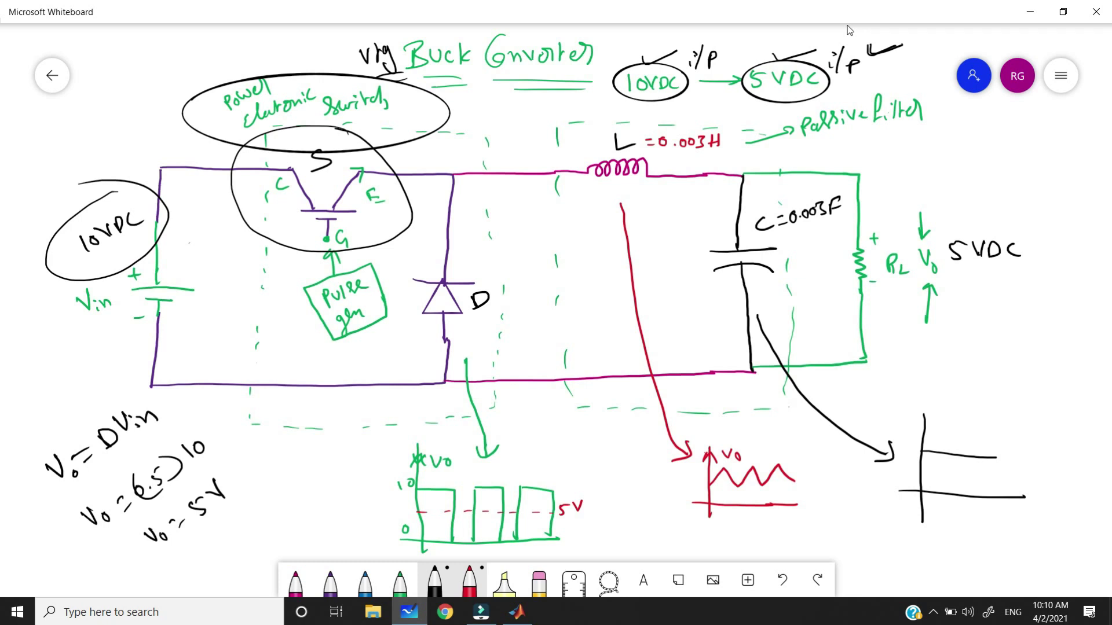
# Circle the pulse waveform graph, trace its high and low levels in black, and circle its 5V average label
pyautogui.moveTo(426, 440)
pyautogui.mouseDown()
pyautogui.moveTo(370, 463)
pyautogui.moveTo(377, 533)
pyautogui.moveTo(404, 438)
pyautogui.mouseUp()
pyautogui.moveTo(412, 490); pyautogui.dragTo(453, 490)
pyautogui.moveTo(457, 539); pyautogui.dragTo(483, 538)
pyautogui.moveTo(473, 490); pyautogui.dragTo(506, 489)
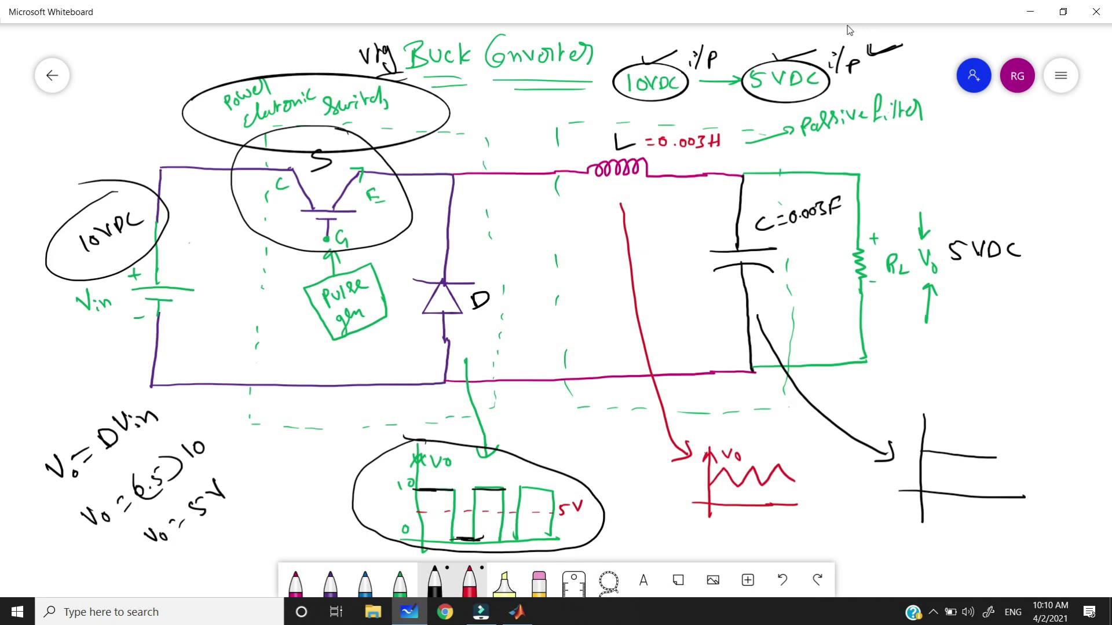
pyautogui.moveTo(499, 537); pyautogui.dragTo(514, 537)
pyautogui.moveTo(517, 489); pyautogui.dragTo(549, 490)
pyautogui.moveTo(518, 533); pyautogui.dragTo(559, 533)
pyautogui.moveTo(576, 486)
pyautogui.mouseDown()
pyautogui.moveTo(559, 487)
pyautogui.moveTo(581, 489)
pyautogui.mouseUp()
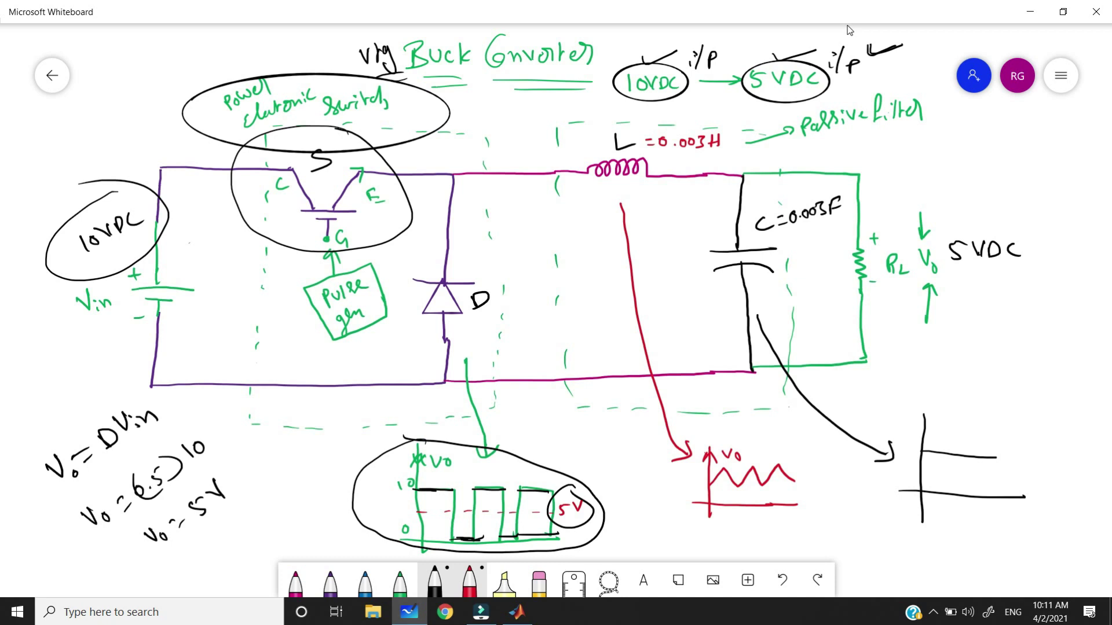
# Add another tick above 5VDC and write the average calculation (10+0)/2 = 5V beside the pulse waveform
pyautogui.moveTo(760, 41)
pyautogui.mouseDown()
pyautogui.moveTo(763, 52)
pyautogui.moveTo(814, 36)
pyautogui.mouseUp()
pyautogui.moveTo(285, 450); pyautogui.dragTo(287, 466)
pyautogui.moveTo(297, 452); pyautogui.dragTo(320, 454)
pyautogui.moveTo(315, 446)
pyautogui.mouseDown()
pyautogui.moveTo(314, 462)
pyautogui.moveTo(328, 445)
pyautogui.mouseUp()
pyautogui.moveTo(282, 479)
pyautogui.mouseDown()
pyautogui.moveTo(337, 467)
pyautogui.moveTo(334, 479)
pyautogui.mouseUp()
pyautogui.moveTo(340, 456); pyautogui.dragTo(355, 456)
pyautogui.moveTo(355, 446); pyautogui.dragTo(382, 432)
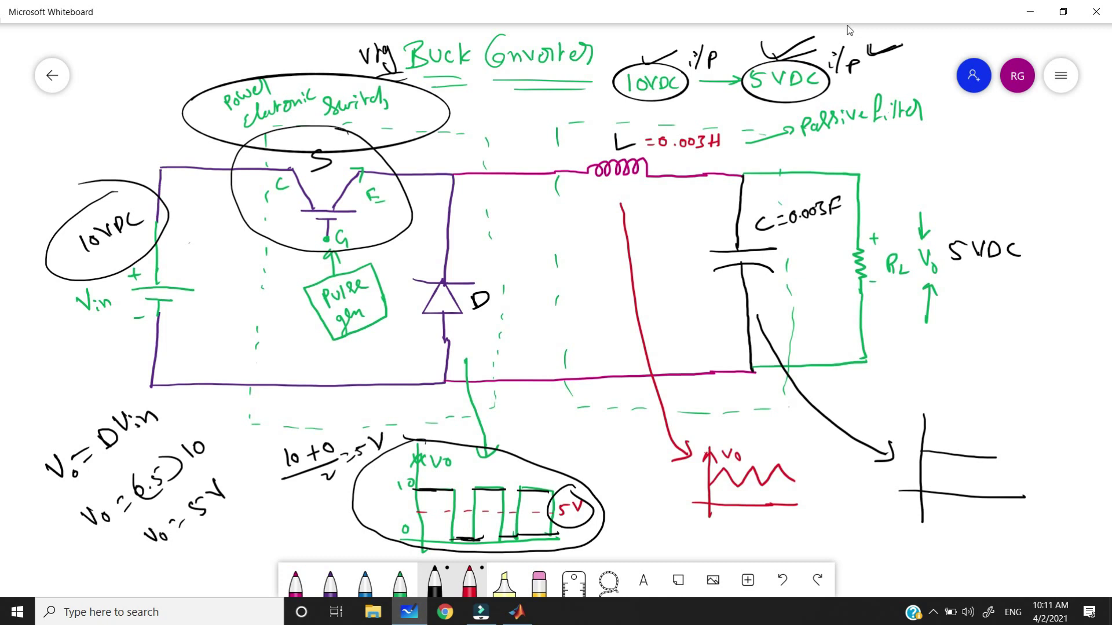
# Mark the first pulse's height with a double-headed arrow and trace over the flat line in the capacitor output graph
pyautogui.moveTo(433, 491)
pyautogui.mouseDown()
pyautogui.moveTo(434, 534)
pyautogui.moveTo(442, 501)
pyautogui.moveTo(445, 522)
pyautogui.mouseUp()
pyautogui.moveTo(921, 449); pyautogui.dragTo(993, 458)
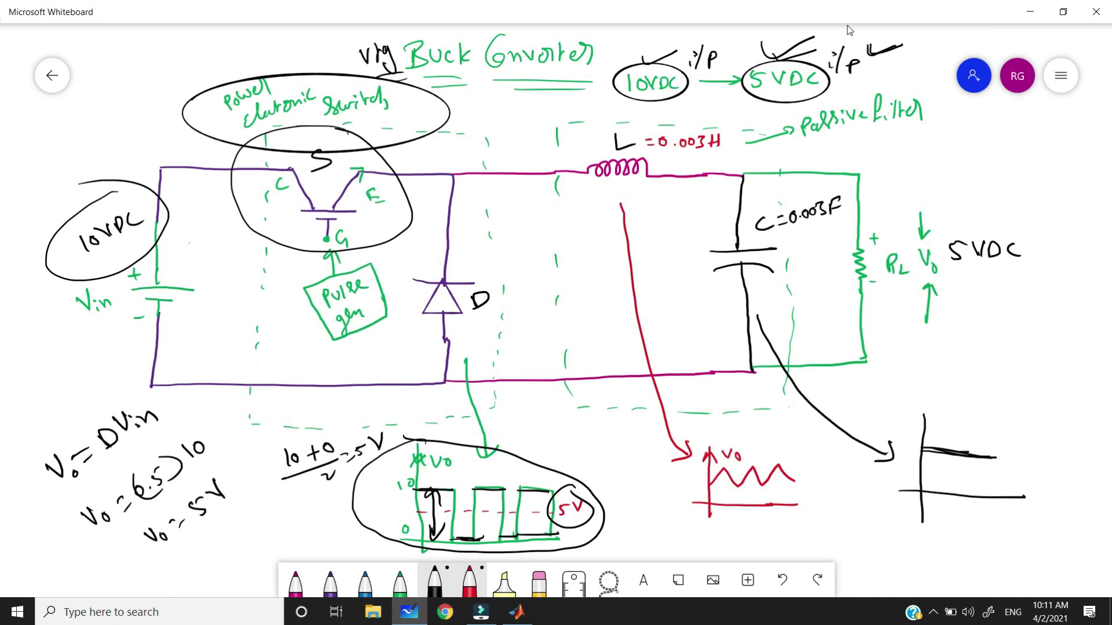
# Circle the passive filter label, inductor and capacitor value, and draw arrows linking inductor to capacitor and each waveform graph to the next
pyautogui.moveTo(888, 88)
pyautogui.mouseDown()
pyautogui.moveTo(820, 99)
pyautogui.moveTo(800, 140)
pyautogui.moveTo(950, 104)
pyautogui.moveTo(892, 87)
pyautogui.mouseUp()
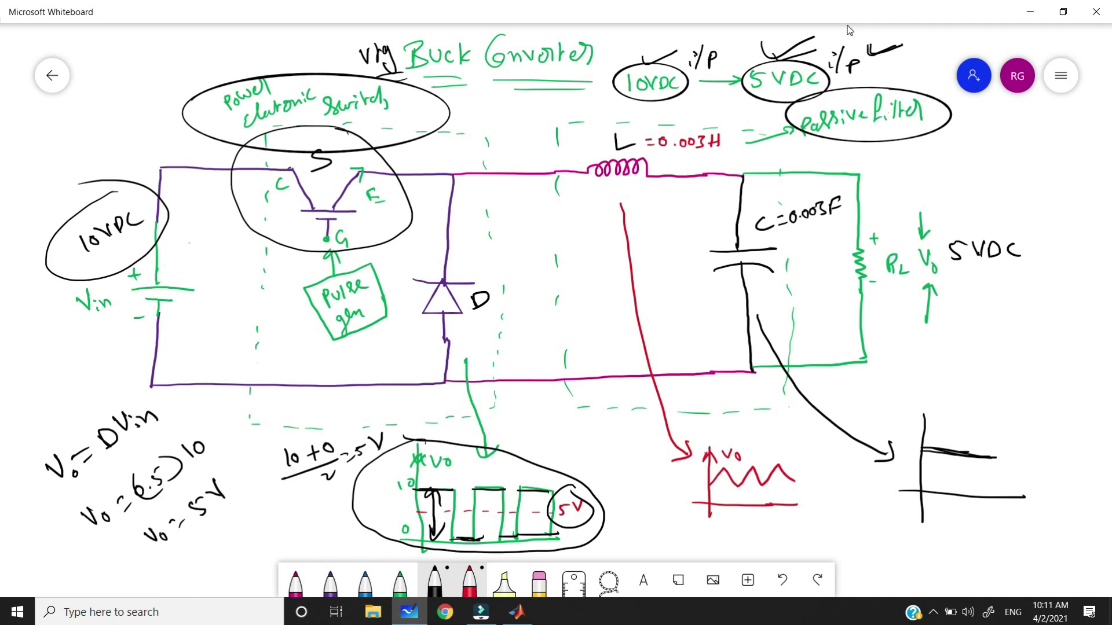
pyautogui.moveTo(622, 108)
pyautogui.mouseDown()
pyautogui.moveTo(555, 180)
pyautogui.moveTo(726, 151)
pyautogui.moveTo(608, 109)
pyautogui.mouseUp()
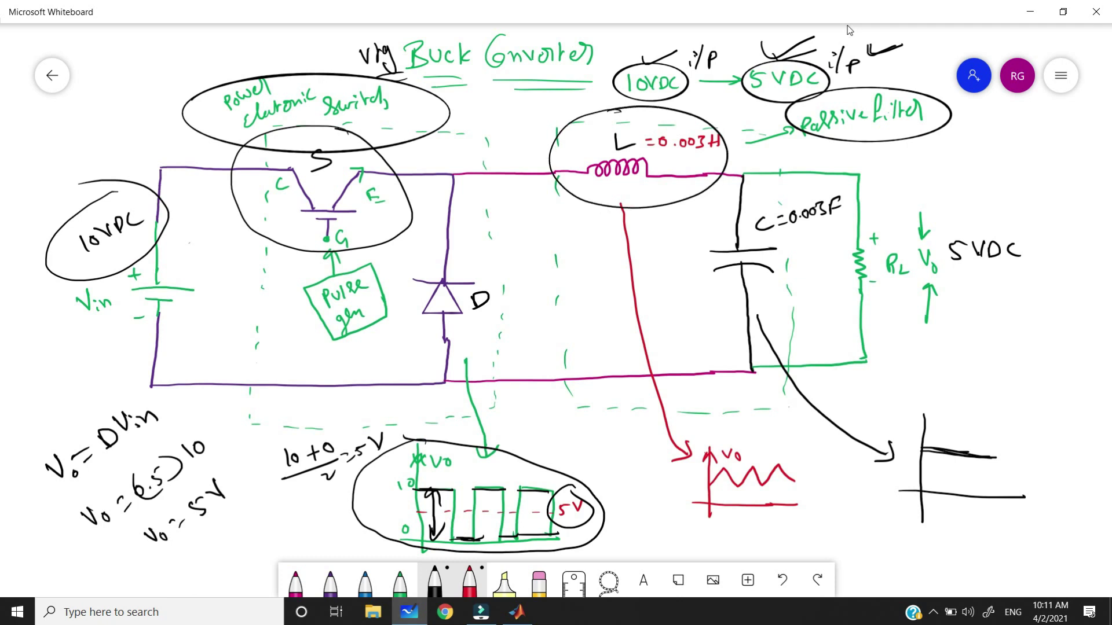
pyautogui.moveTo(610, 492)
pyautogui.mouseDown()
pyautogui.moveTo(667, 489)
pyautogui.moveTo(653, 494)
pyautogui.mouseUp()
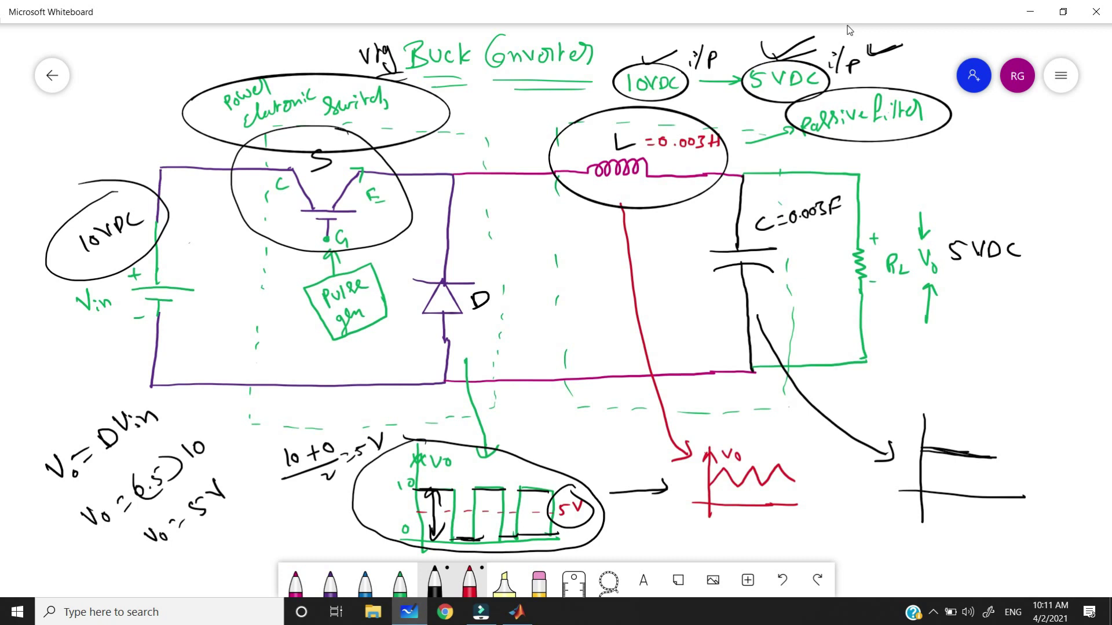
pyautogui.moveTo(815, 179)
pyautogui.mouseDown()
pyautogui.moveTo(828, 245)
pyautogui.moveTo(800, 177)
pyautogui.moveTo(782, 177)
pyautogui.mouseUp()
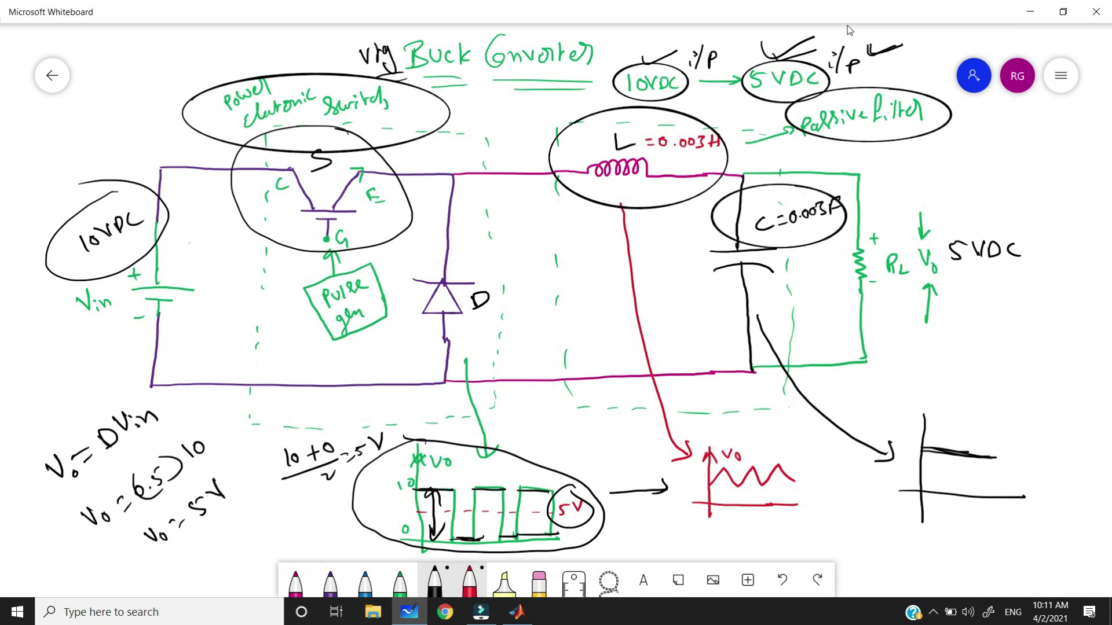
pyautogui.moveTo(678, 163); pyautogui.dragTo(725, 209)
pyautogui.moveTo(694, 177); pyautogui.dragTo(689, 190)
pyautogui.moveTo(814, 480)
pyautogui.mouseDown()
pyautogui.moveTo(864, 482)
pyautogui.moveTo(853, 485)
pyautogui.mouseUp()
# Draw an arrow from the flat output line to a circled "o/p" note, and tick the 5VDC value again
pyautogui.moveTo(952, 426); pyautogui.dragTo(992, 411)
pyautogui.moveTo(984, 407); pyautogui.dragTo(988, 423)
pyautogui.moveTo(1018, 384)
pyautogui.mouseDown()
pyautogui.moveTo(1011, 400)
pyautogui.moveTo(1021, 400)
pyautogui.mouseUp()
pyautogui.moveTo(1031, 377)
pyautogui.mouseDown()
pyautogui.moveTo(1026, 400)
pyautogui.moveTo(1045, 399)
pyautogui.mouseUp()
pyautogui.moveTo(1062, 366)
pyautogui.mouseDown()
pyautogui.moveTo(1048, 402)
pyautogui.moveTo(1072, 382)
pyautogui.moveTo(1011, 367)
pyautogui.mouseUp()
pyautogui.moveTo(752, 50); pyautogui.dragTo(810, 46)
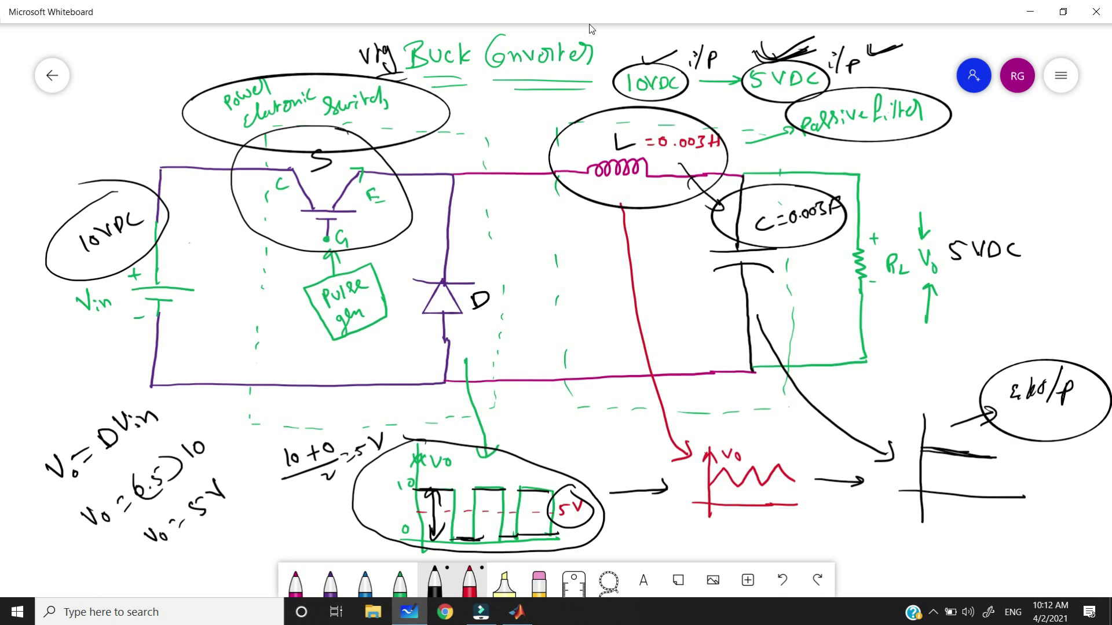
# Circle the formula Vo = DVin and draw an arrow from D to a circled "Duty" note
pyautogui.moveTo(101, 377)
pyautogui.mouseDown()
pyautogui.moveTo(55, 404)
pyautogui.moveTo(30, 442)
pyautogui.moveTo(29, 490)
pyautogui.moveTo(66, 486)
pyautogui.moveTo(161, 437)
pyautogui.moveTo(164, 399)
pyautogui.moveTo(90, 379)
pyautogui.mouseUp()
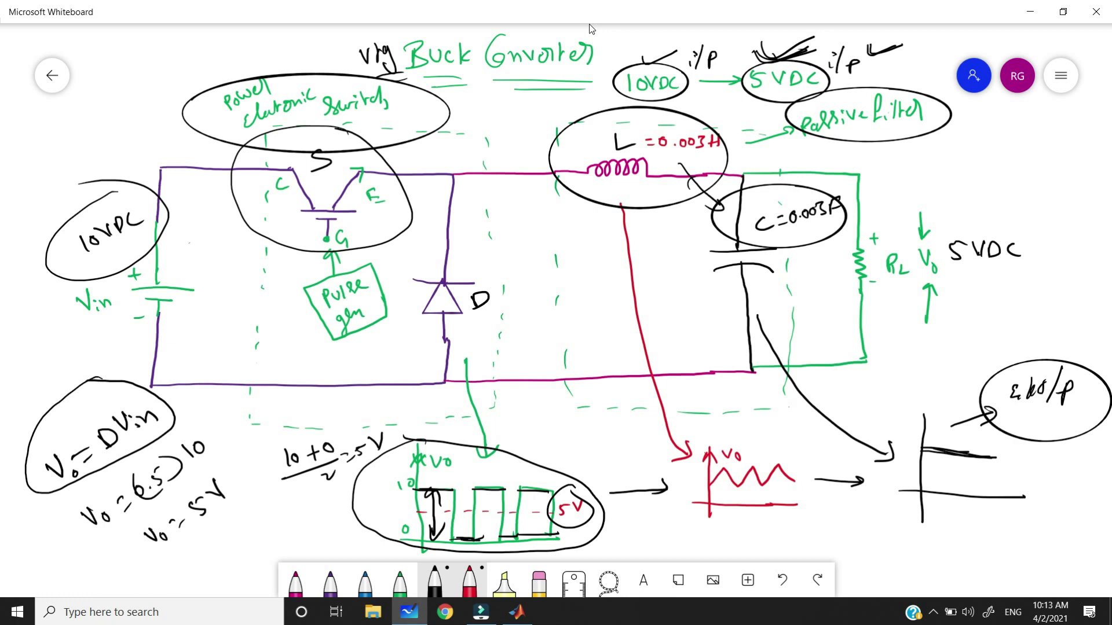
pyautogui.moveTo(93, 418)
pyautogui.mouseDown()
pyautogui.moveTo(78, 355)
pyautogui.moveTo(103, 342)
pyautogui.moveTo(122, 354)
pyautogui.mouseUp()
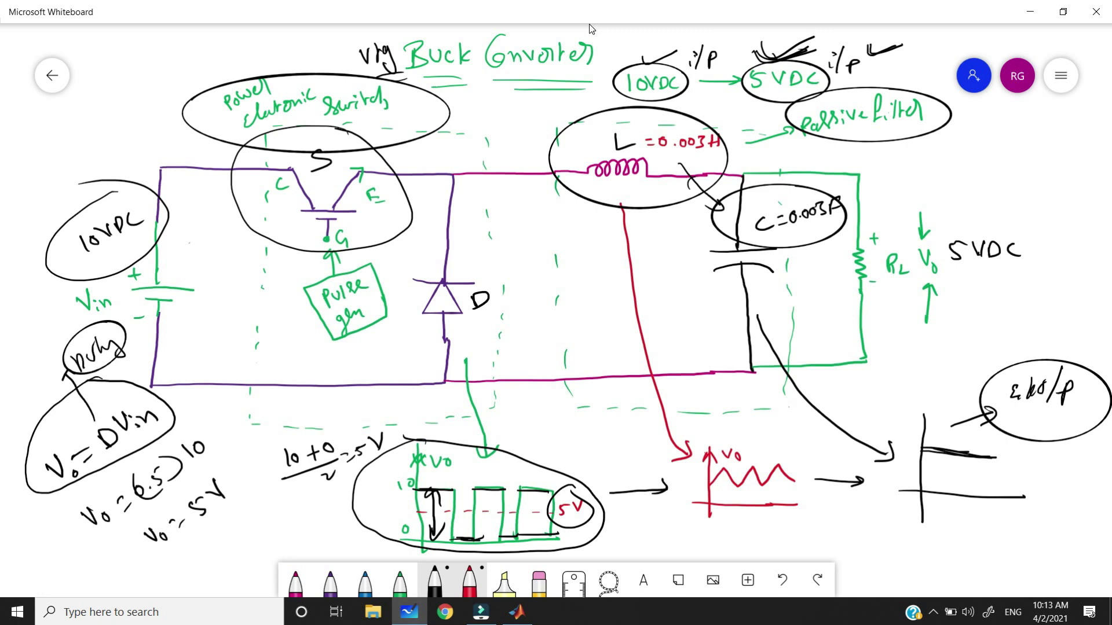
# Add the alternative duty value 0.25 and its result 2.5 beside the calculation, and circle D and the converter title
pyautogui.moveTo(171, 465)
pyautogui.mouseDown()
pyautogui.moveTo(232, 458)
pyautogui.moveTo(270, 433)
pyautogui.mouseUp()
pyautogui.moveTo(273, 429); pyautogui.dragTo(280, 418)
pyautogui.moveTo(206, 534); pyautogui.dragTo(209, 530)
pyautogui.moveTo(211, 536); pyautogui.dragTo(254, 506)
pyautogui.click(248, 512)
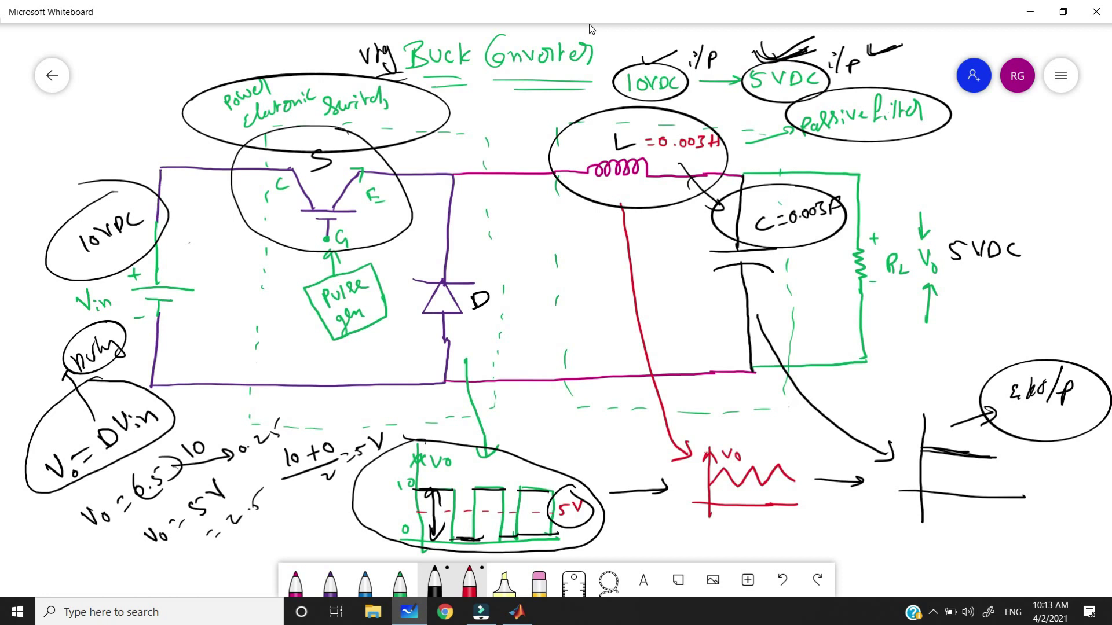
pyautogui.moveTo(108, 417)
pyautogui.mouseDown()
pyautogui.moveTo(120, 424)
pyautogui.moveTo(87, 447)
pyautogui.mouseUp()
pyautogui.moveTo(347, 24)
pyautogui.mouseDown()
pyautogui.moveTo(357, 88)
pyautogui.moveTo(589, 26)
pyautogui.mouseUp()
# Switch to Simulink and create a blank model, checking the whiteboard circuit for reference
pyautogui.click(516, 612)
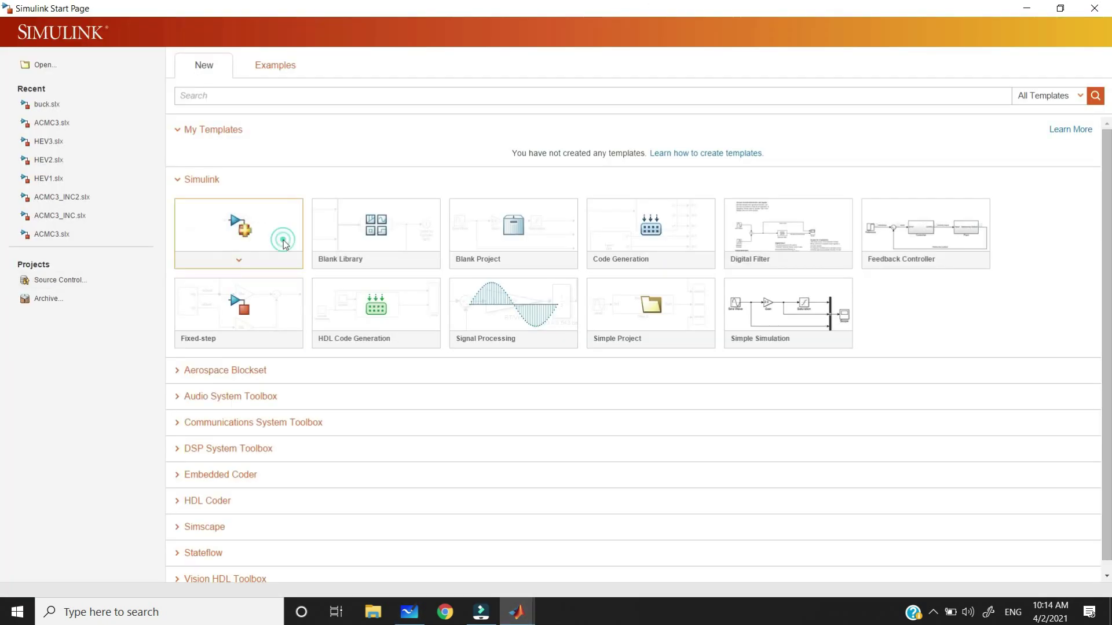
pyautogui.click(283, 242)
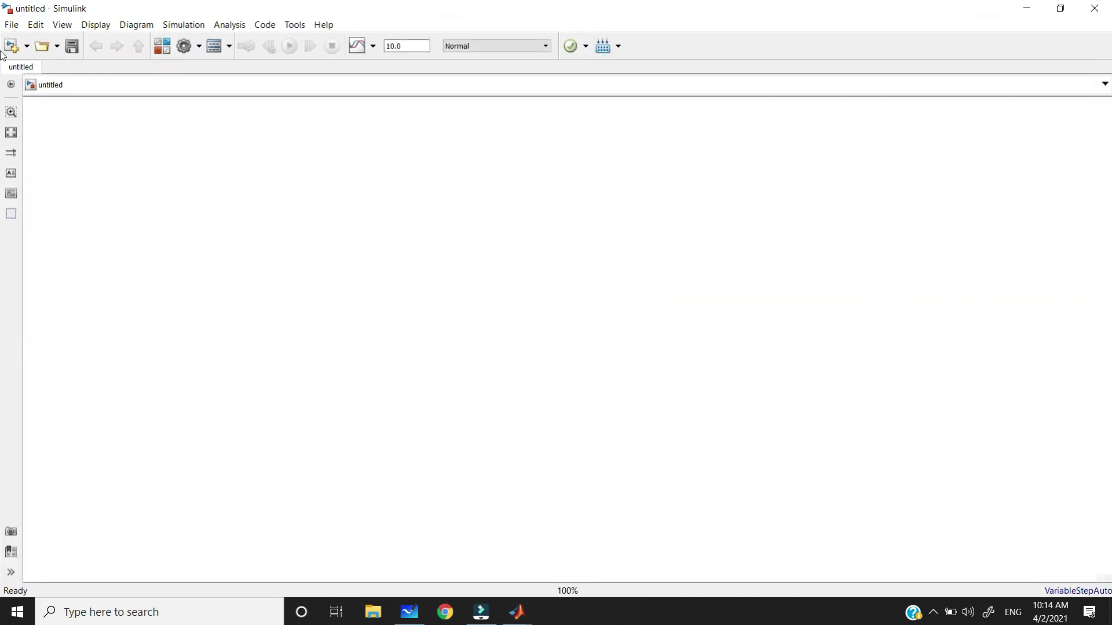
pyautogui.click(409, 612)
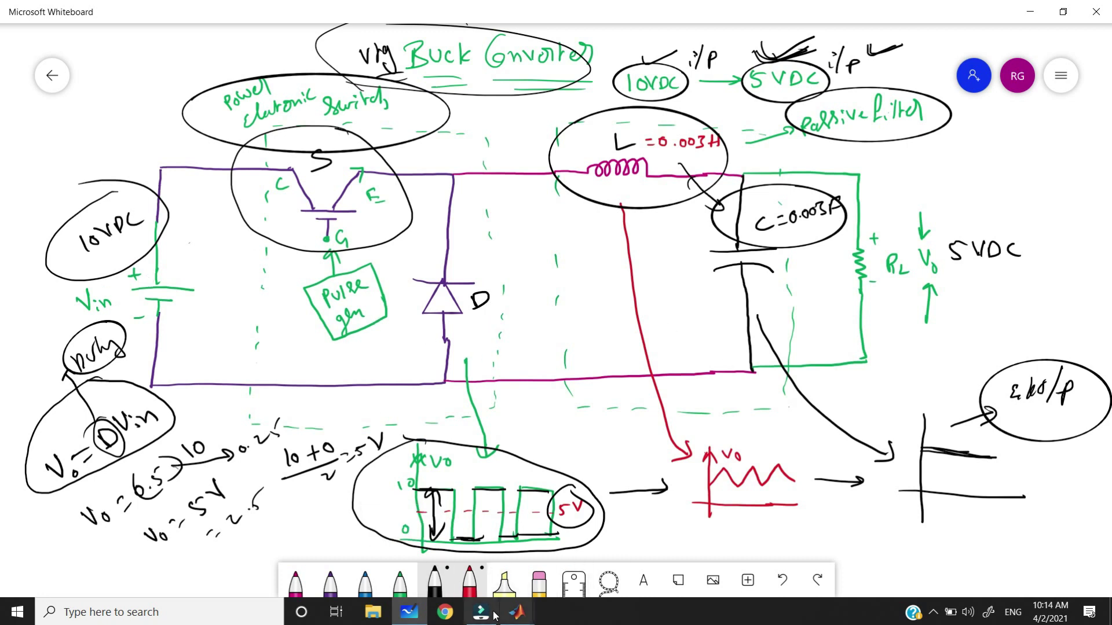
pyautogui.click(515, 612)
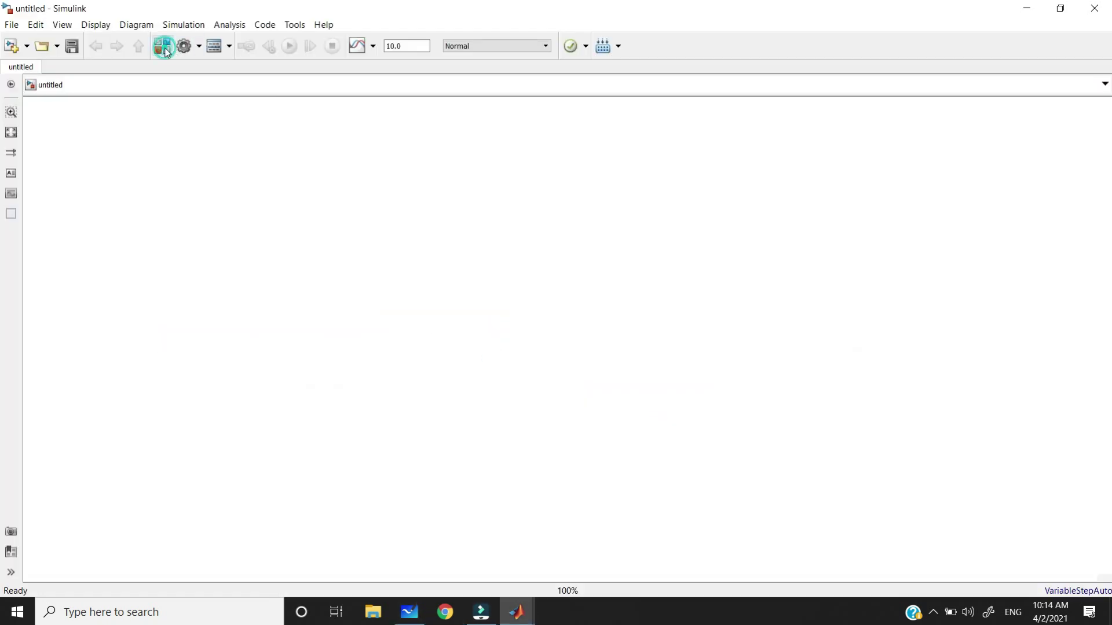
# Open the Library Browser and add a DC Voltage Source to the model from Simscape Power Systems' Electrical Sources library
pyautogui.click(164, 47)
pyautogui.scroll(-4, 140, 301)
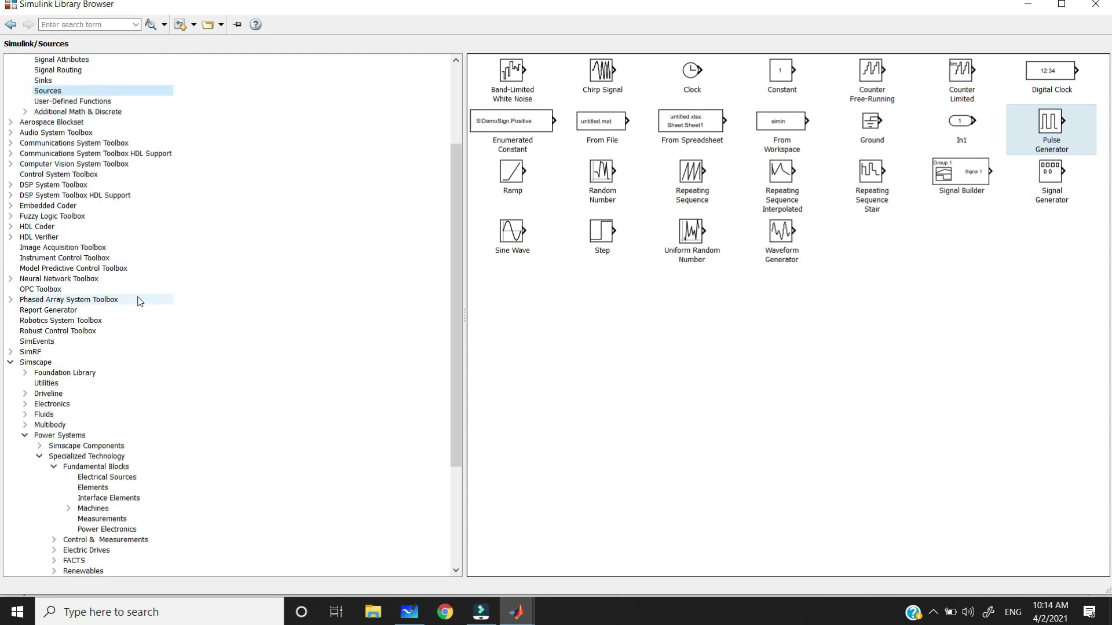
pyautogui.scroll(-4, 140, 301)
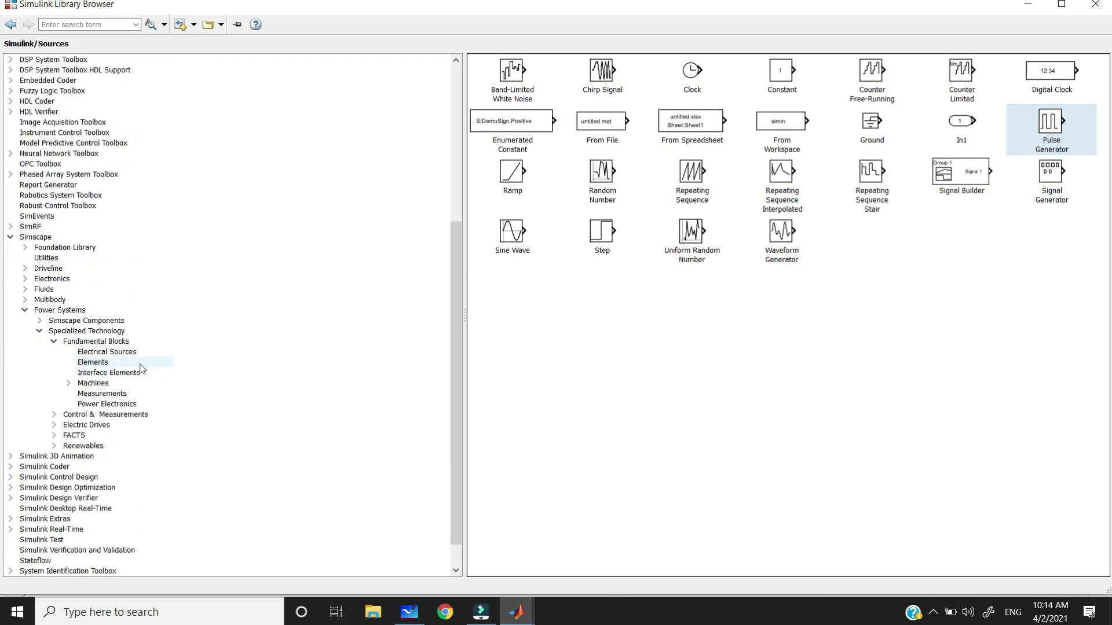
pyautogui.scroll(4, 141, 368)
pyautogui.click(141, 363)
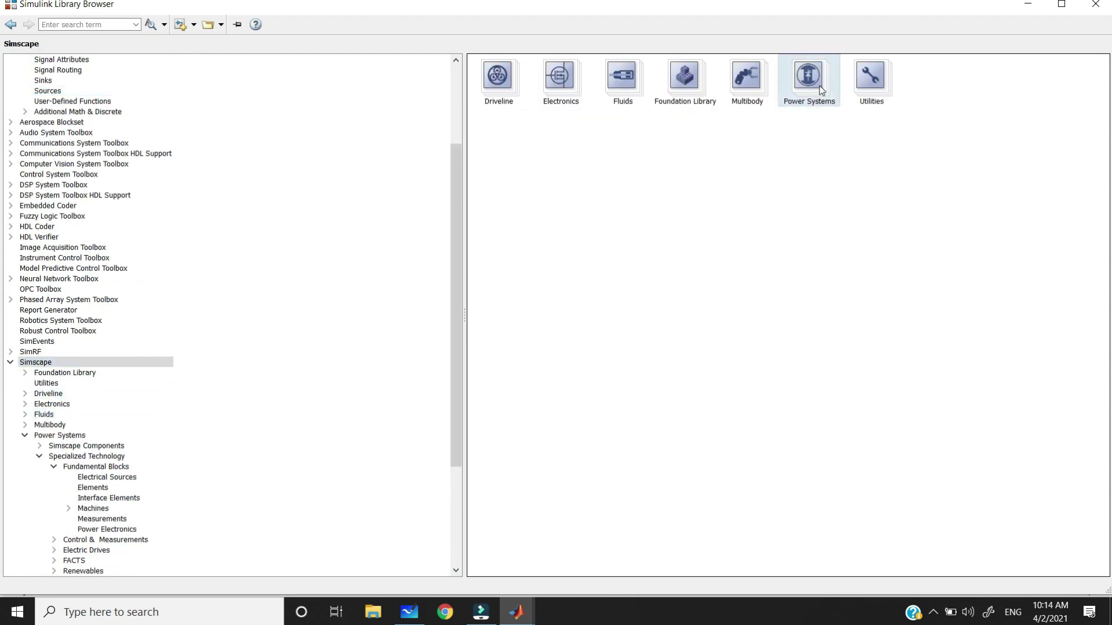
pyautogui.doubleClick(821, 87)
pyautogui.doubleClick(605, 98)
pyautogui.doubleClick(766, 88)
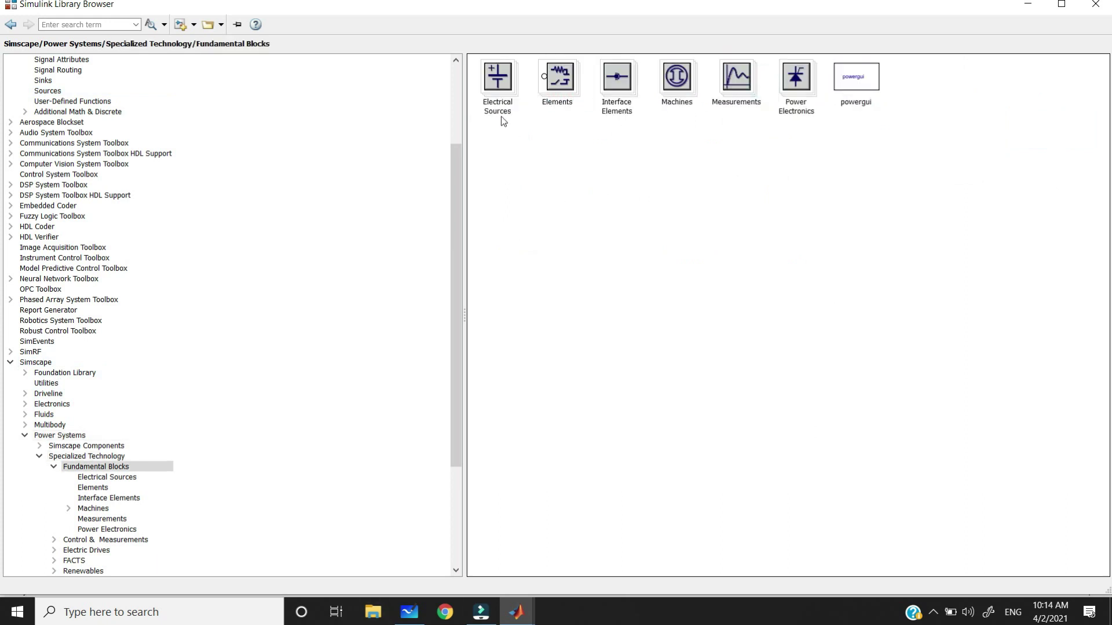
pyautogui.doubleClick(503, 91)
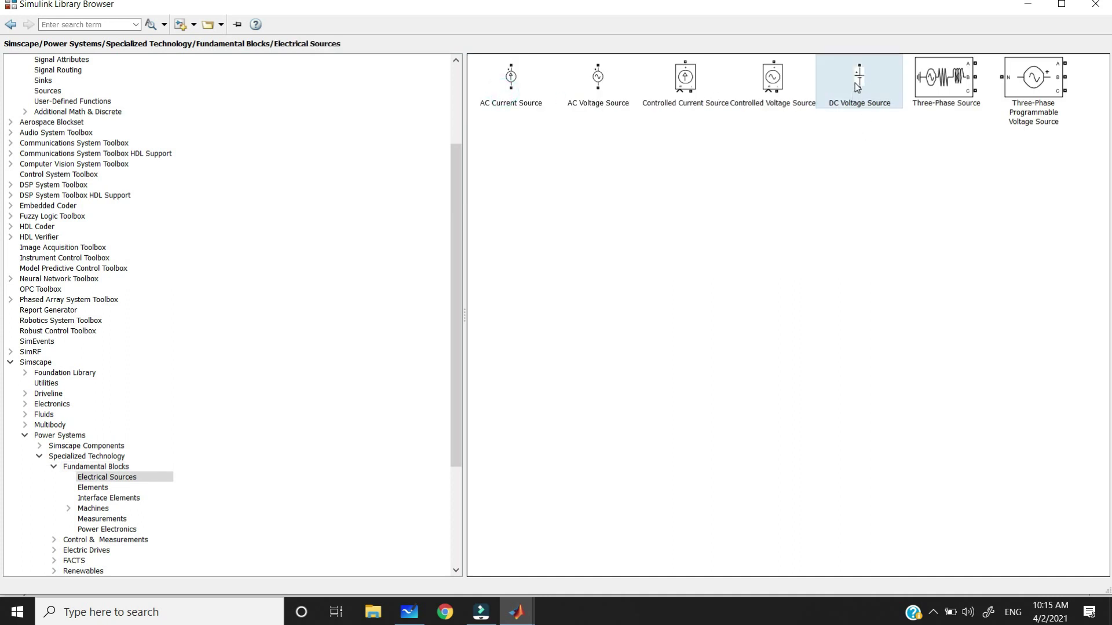
pyautogui.rightClick(859, 82)
pyautogui.click(895, 92)
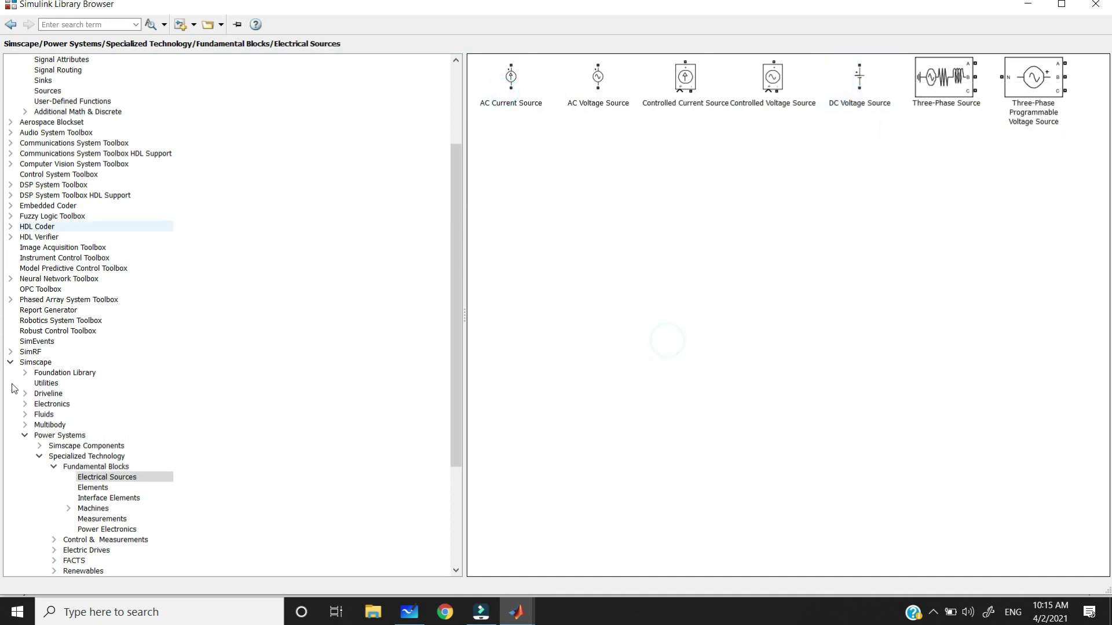
# Add a Diode block to the model from the Power Electronics library and select the IGBT block
pyautogui.click(122, 529)
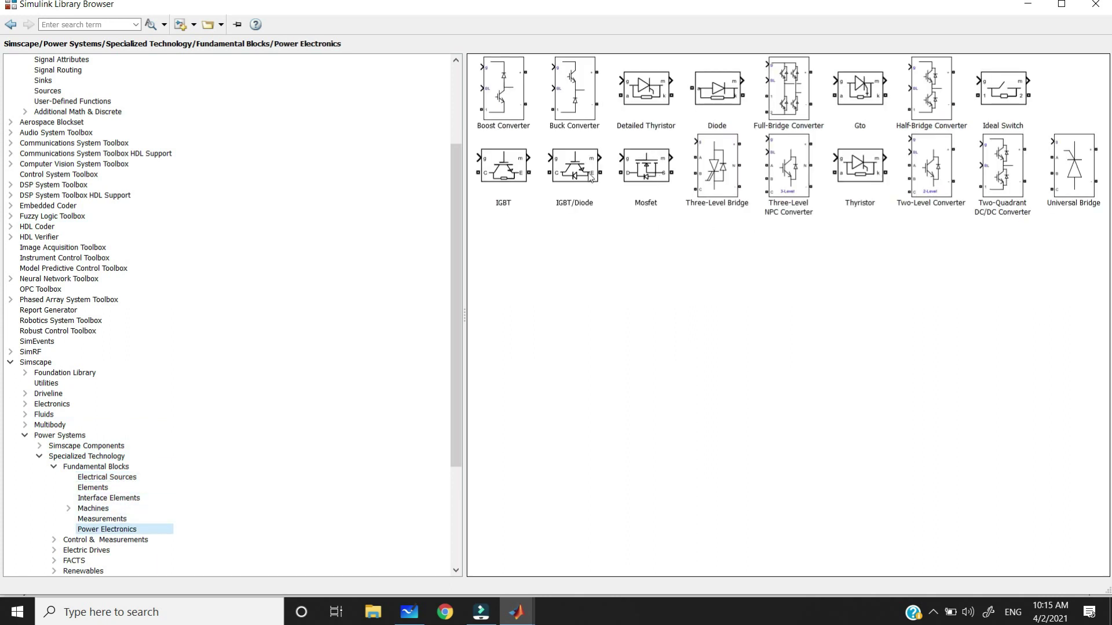
pyautogui.rightClick(716, 105)
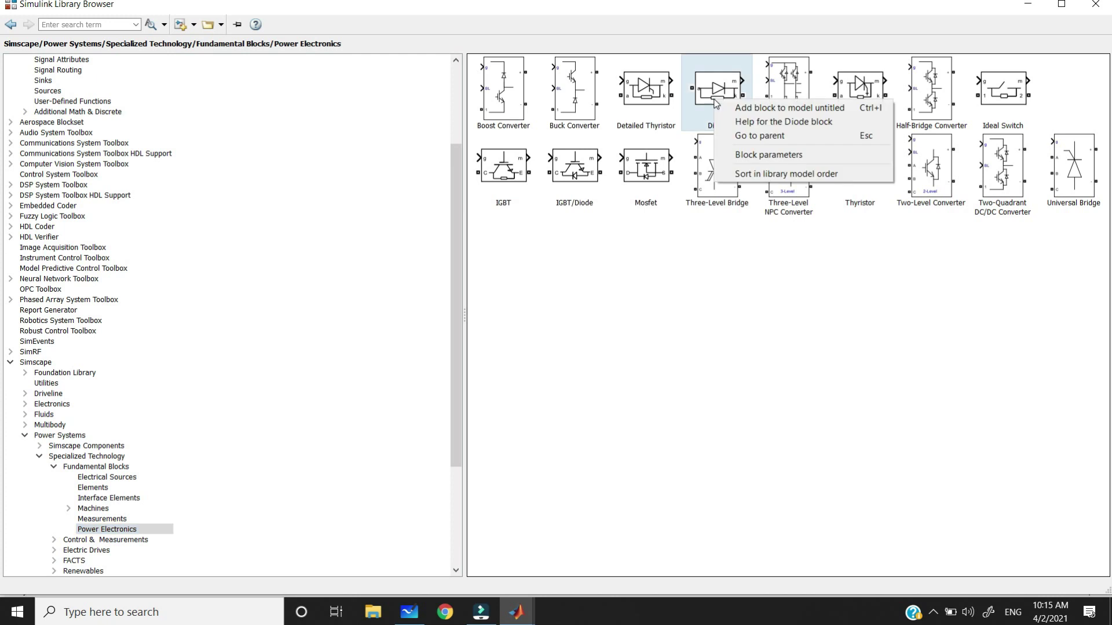
pyautogui.click(776, 109)
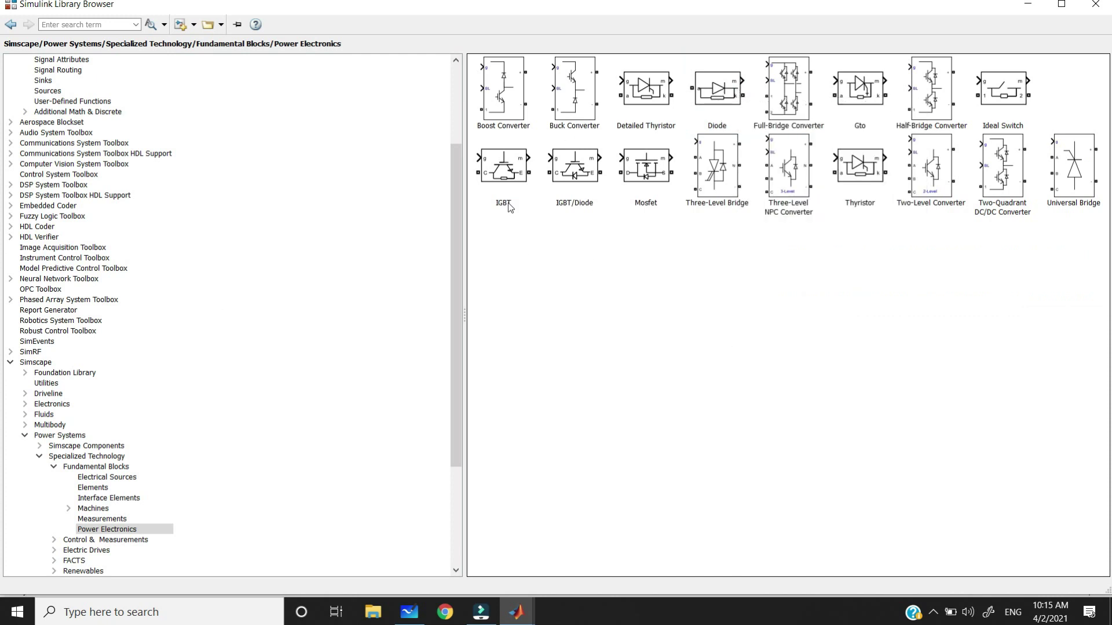
pyautogui.click(498, 170)
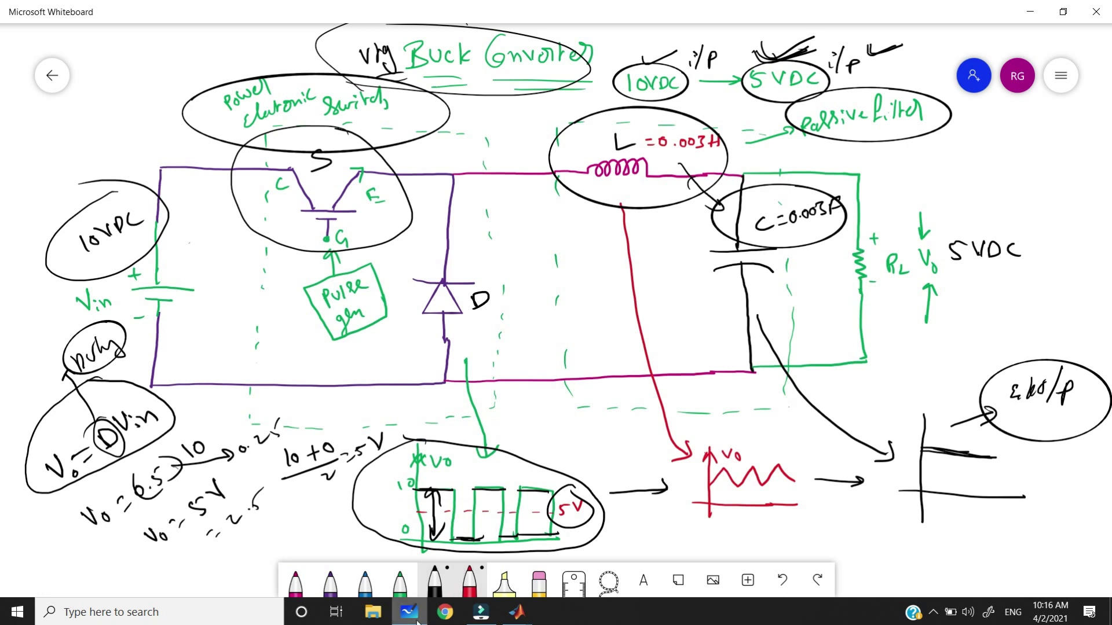
# Return to the Library Browser and add a Series RLC Branch block to the model from the Elements library
pyautogui.click(517, 612)
pyautogui.scroll(-1, 33, 486)
pyautogui.click(106, 456)
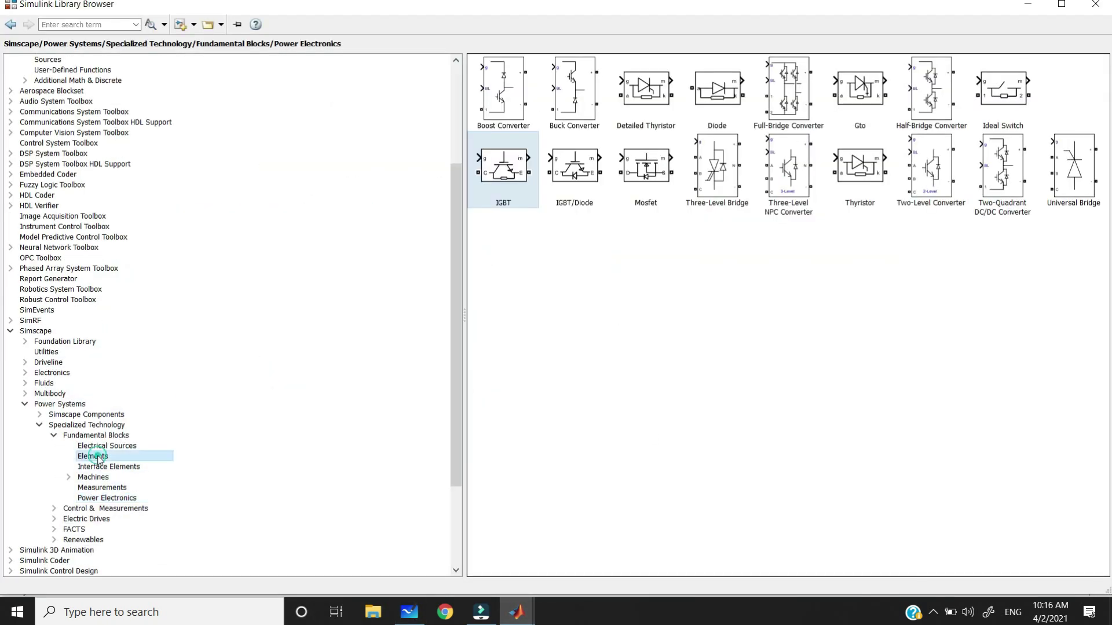
pyautogui.rightClick(629, 172)
pyautogui.click(653, 178)
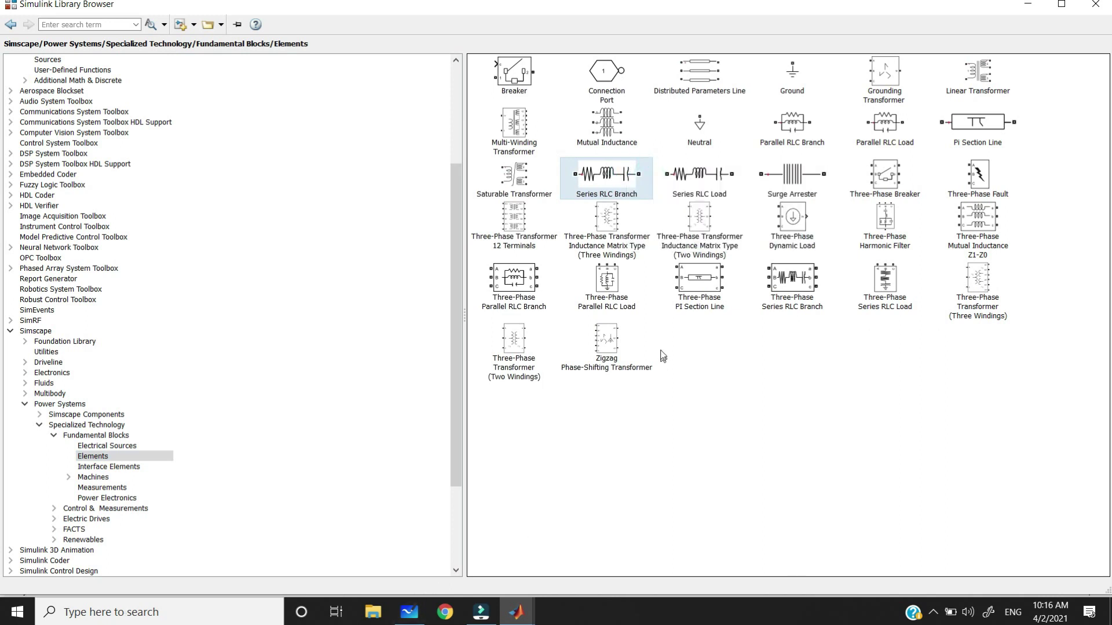
# Check the whiteboard circuit and locate the Voltage Measurement block in Simulink's Measurements library
pyautogui.click(408, 612)
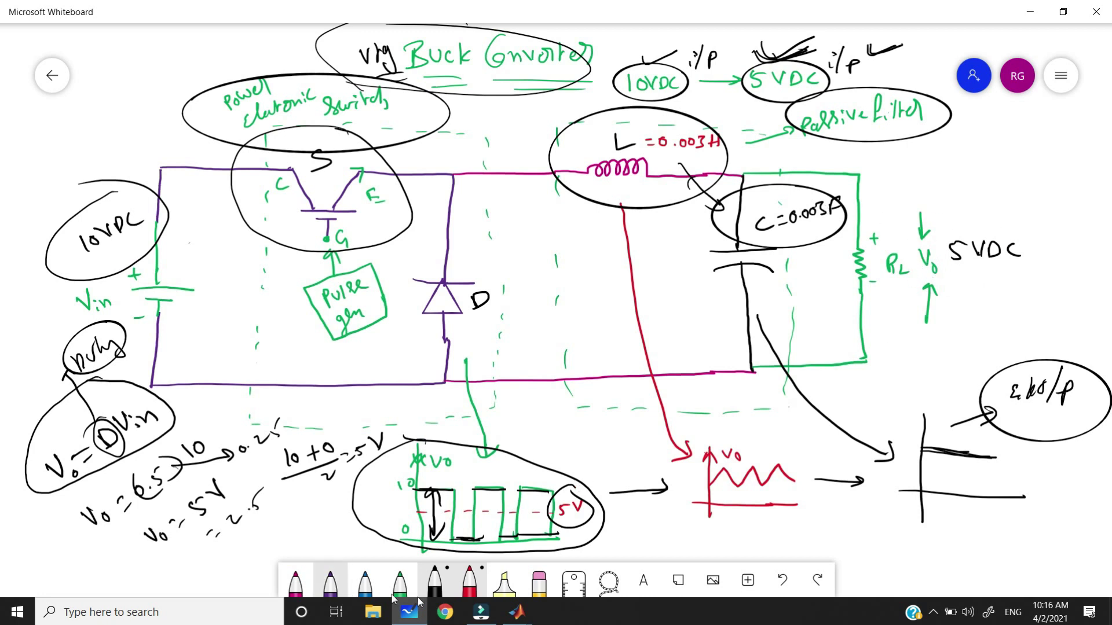
pyautogui.click(516, 612)
pyautogui.click(102, 488)
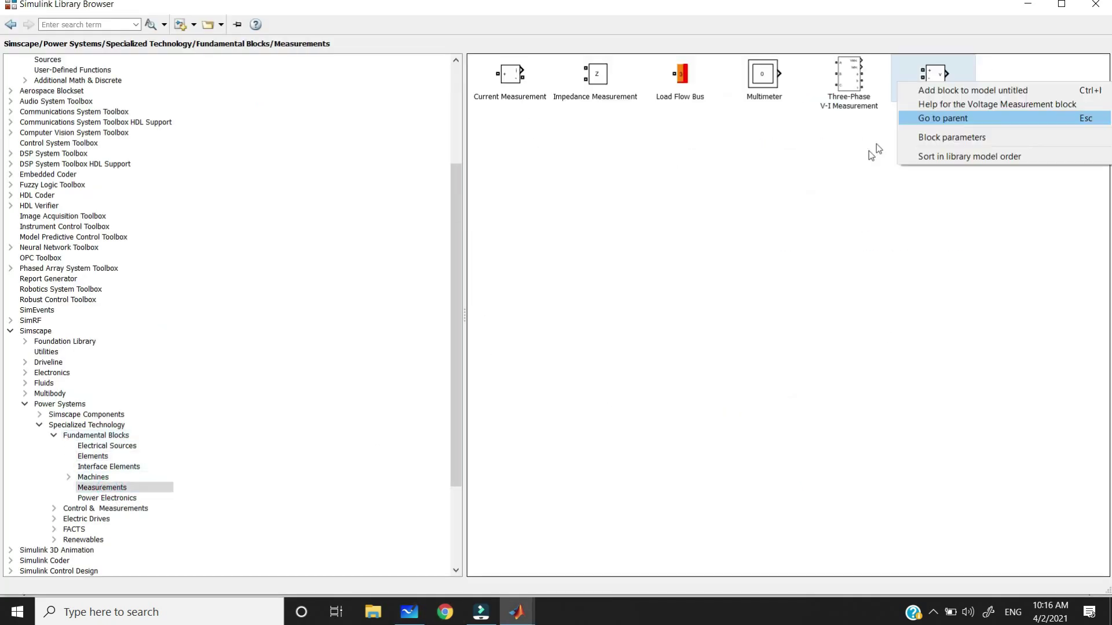
pyautogui.rightClick(957, 80)
pyautogui.press('Escape')
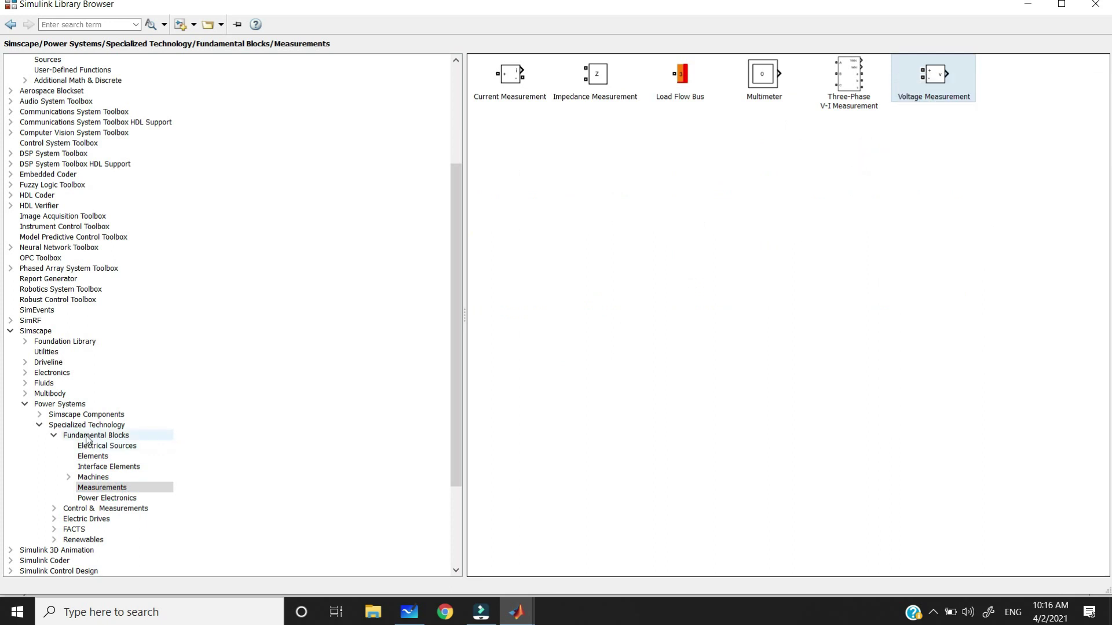
# Add the powergui block to the model from Simscape Power Systems' Fundamental Blocks library
pyautogui.click(93, 436)
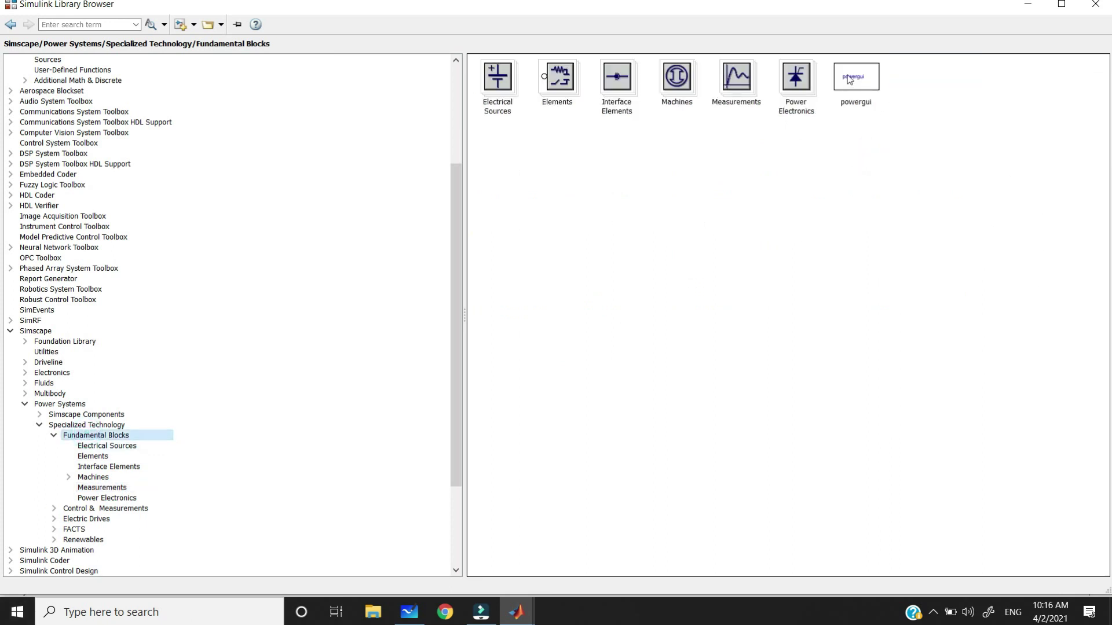
pyautogui.click(849, 78)
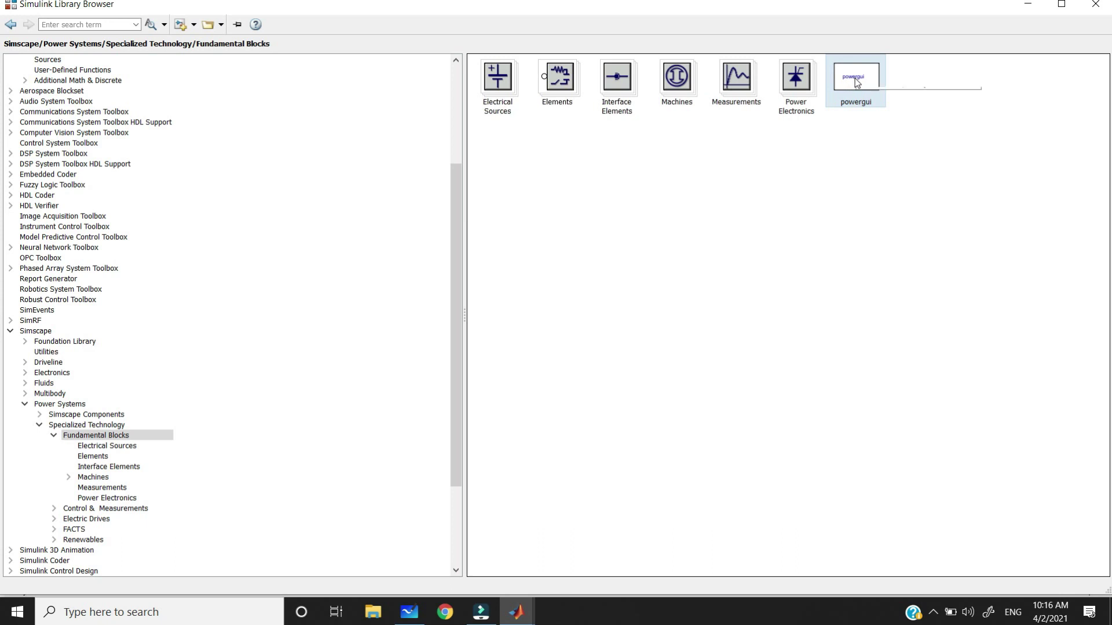
pyautogui.rightClick(854, 78)
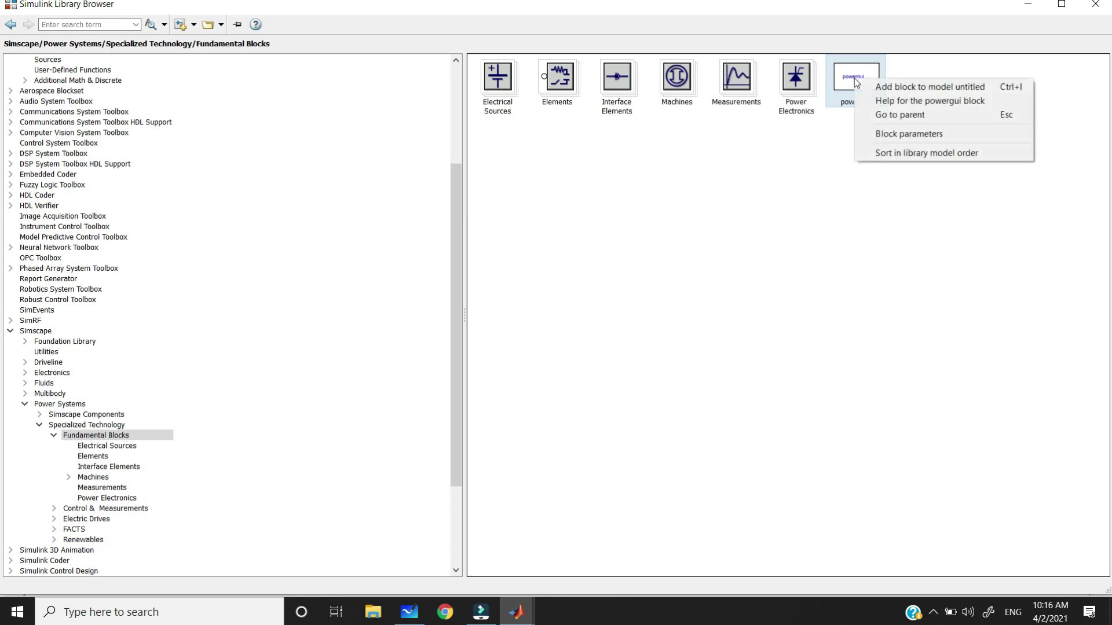
pyautogui.click(867, 87)
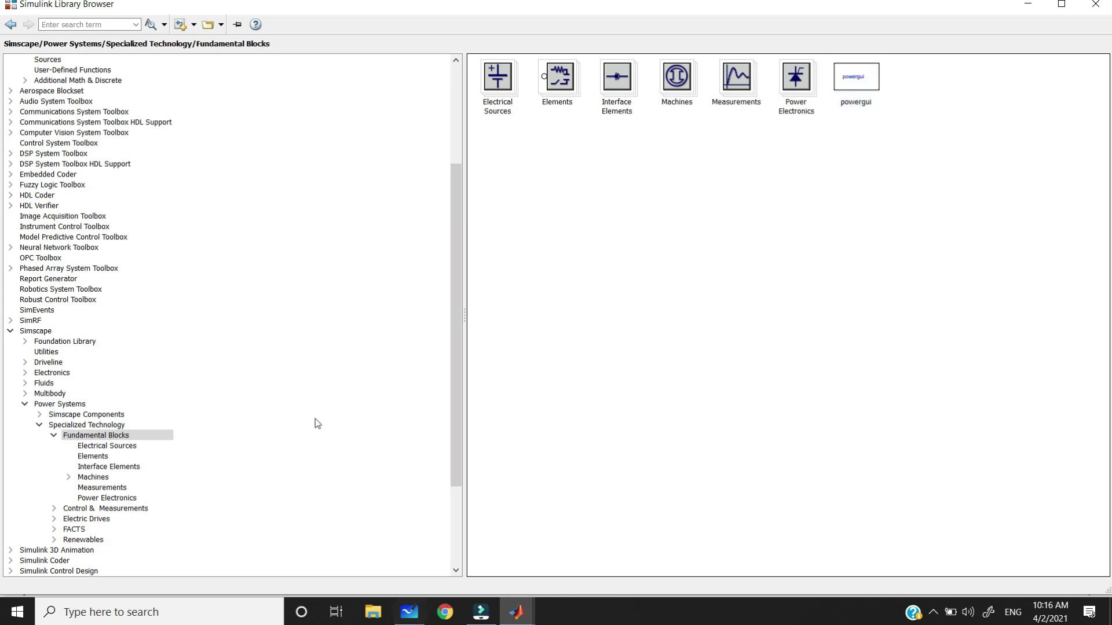
# Check the whiteboard circuit and add a Scope and a Display block to the model from Simulink's Sinks library
pyautogui.click(421, 608)
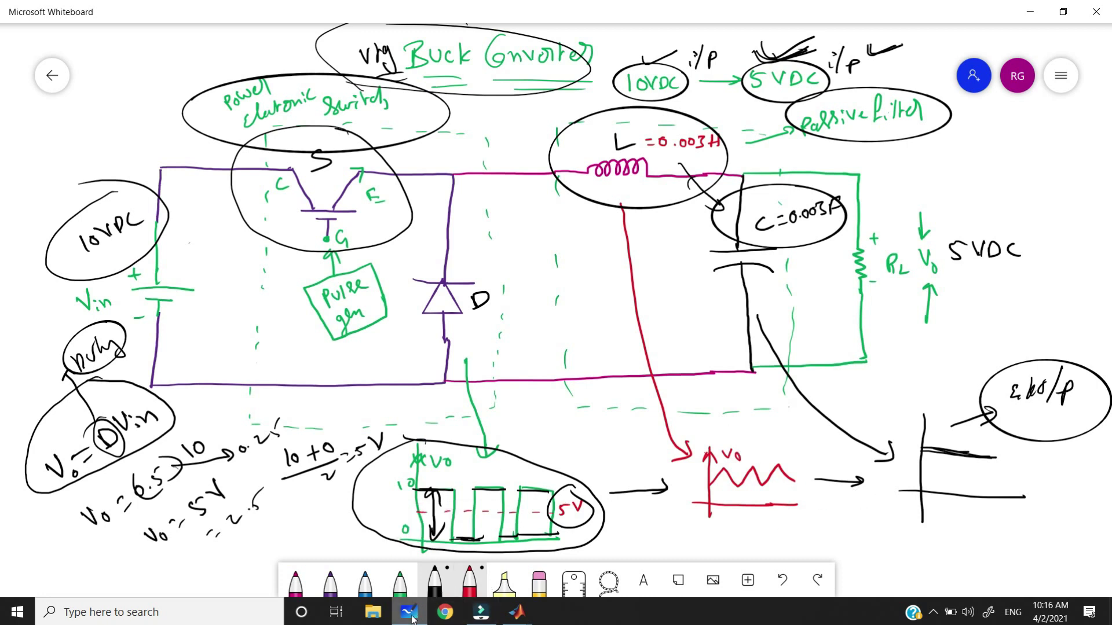
pyautogui.click(517, 612)
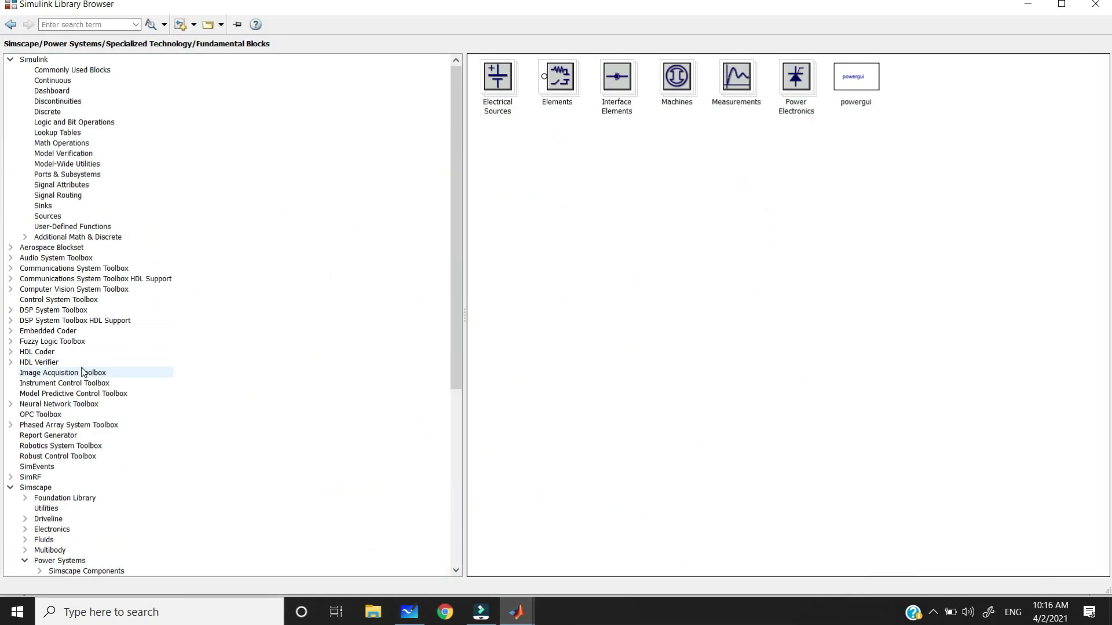
pyautogui.click(64, 206)
pyautogui.click(729, 73)
pyautogui.rightClick(730, 73)
pyautogui.click(738, 77)
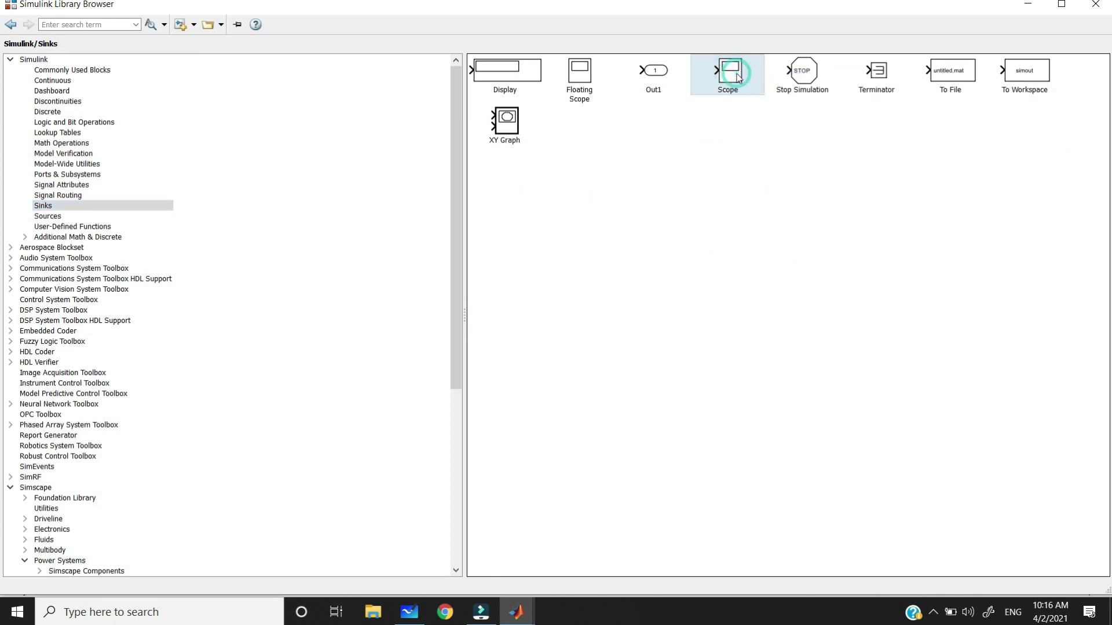
pyautogui.click(518, 76)
pyautogui.rightClick(519, 74)
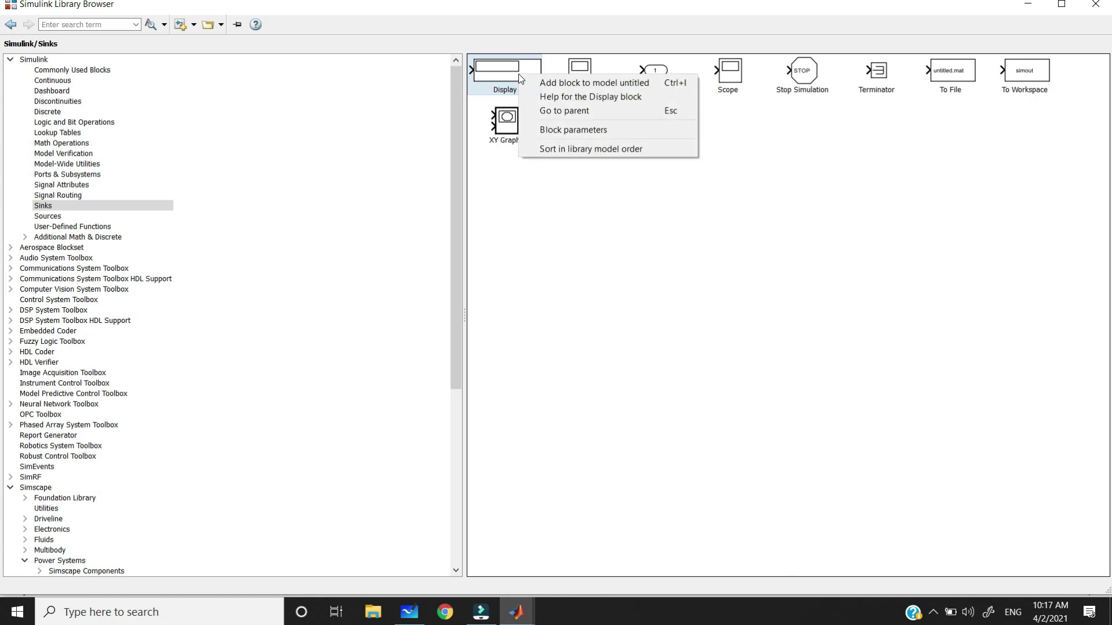
pyautogui.click(534, 83)
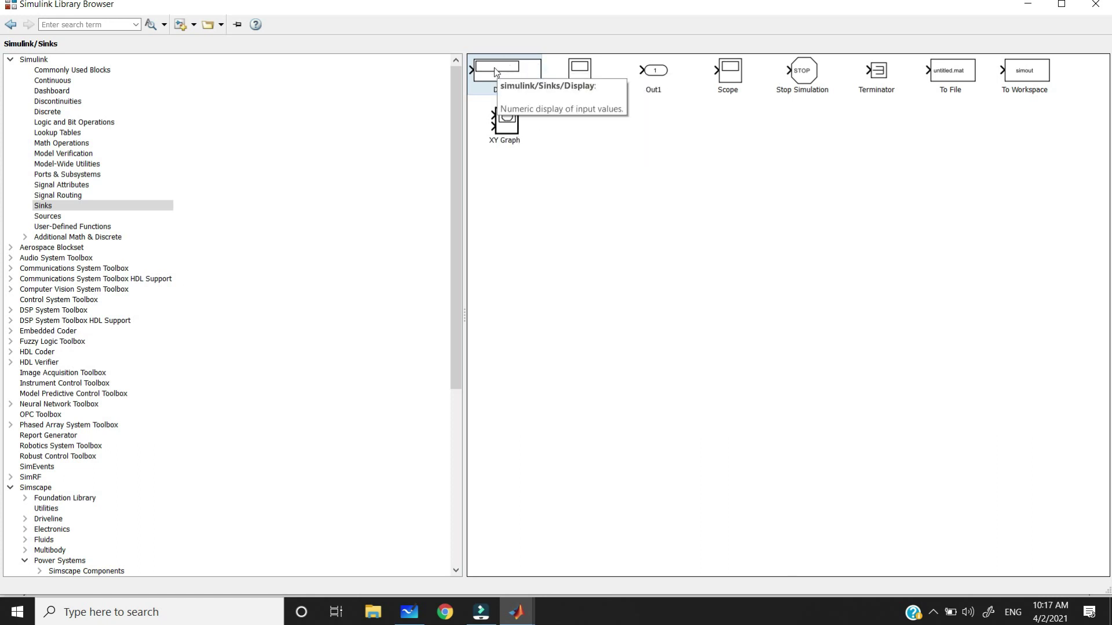
pyautogui.click(741, 87)
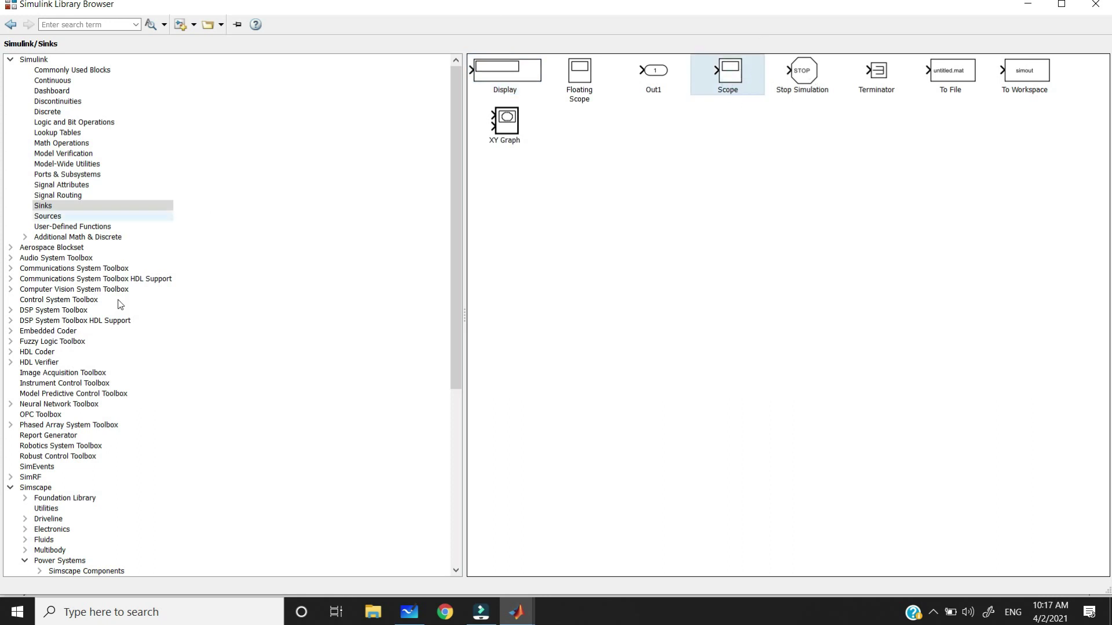
# Check the whiteboard circuit again and add a Pulse Generator block to the model from Simulink's Sources library
pyautogui.click(409, 612)
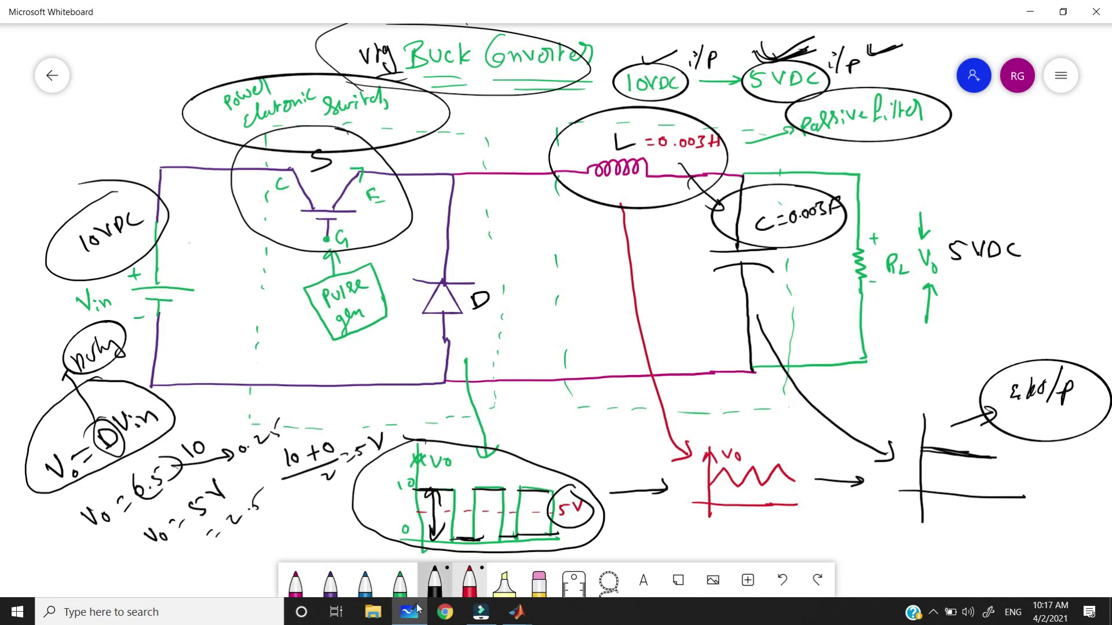
pyautogui.click(516, 612)
pyautogui.click(58, 216)
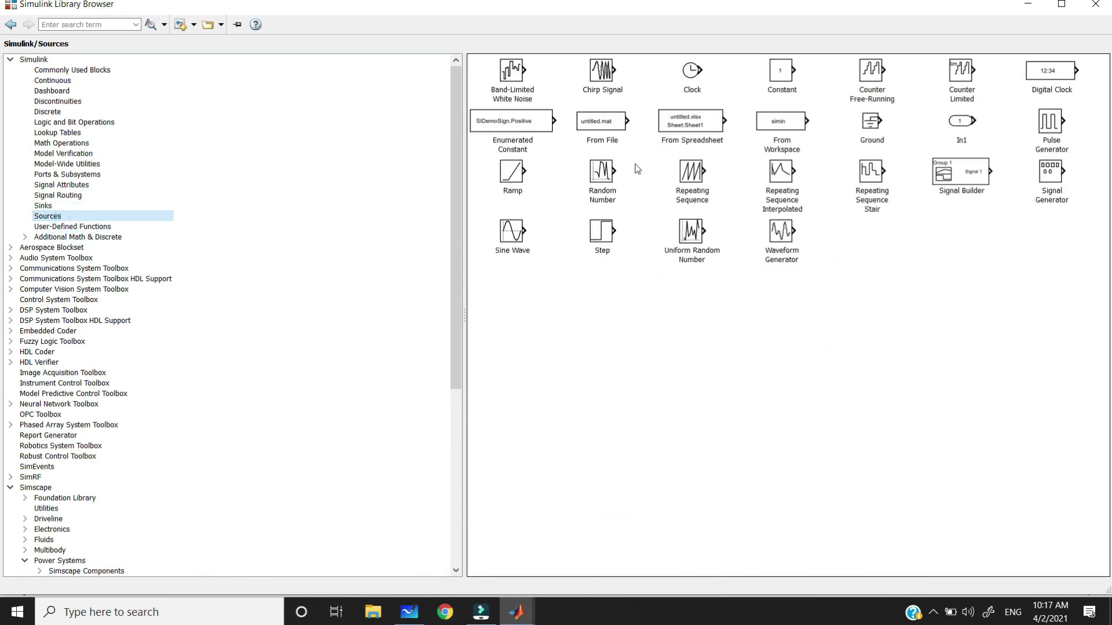
pyautogui.click(1051, 131)
pyautogui.rightClick(1051, 131)
pyautogui.click(1054, 136)
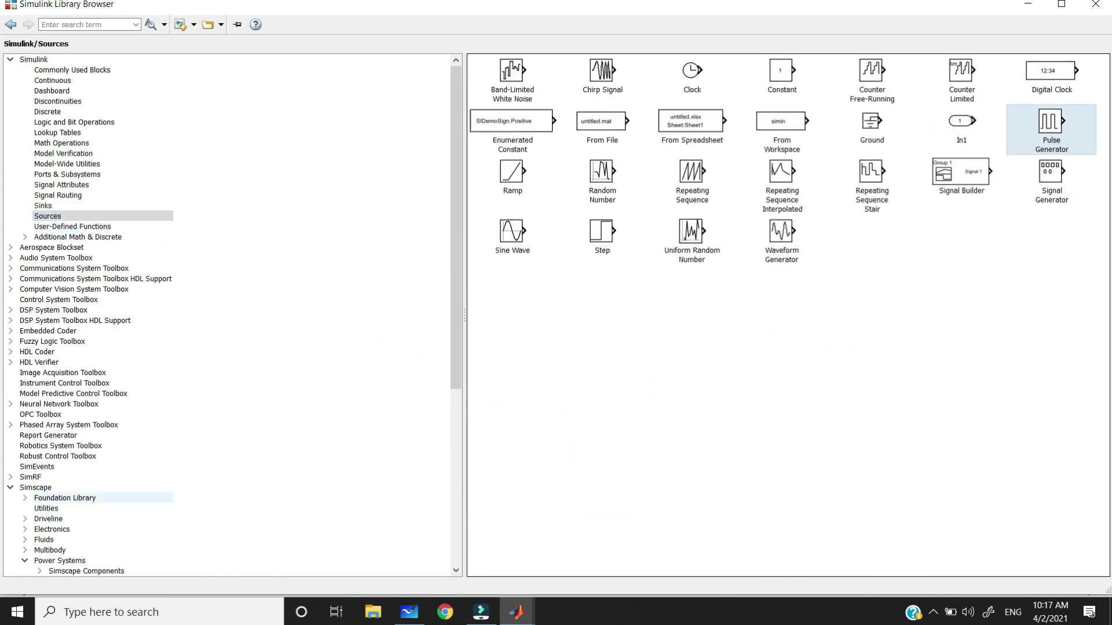
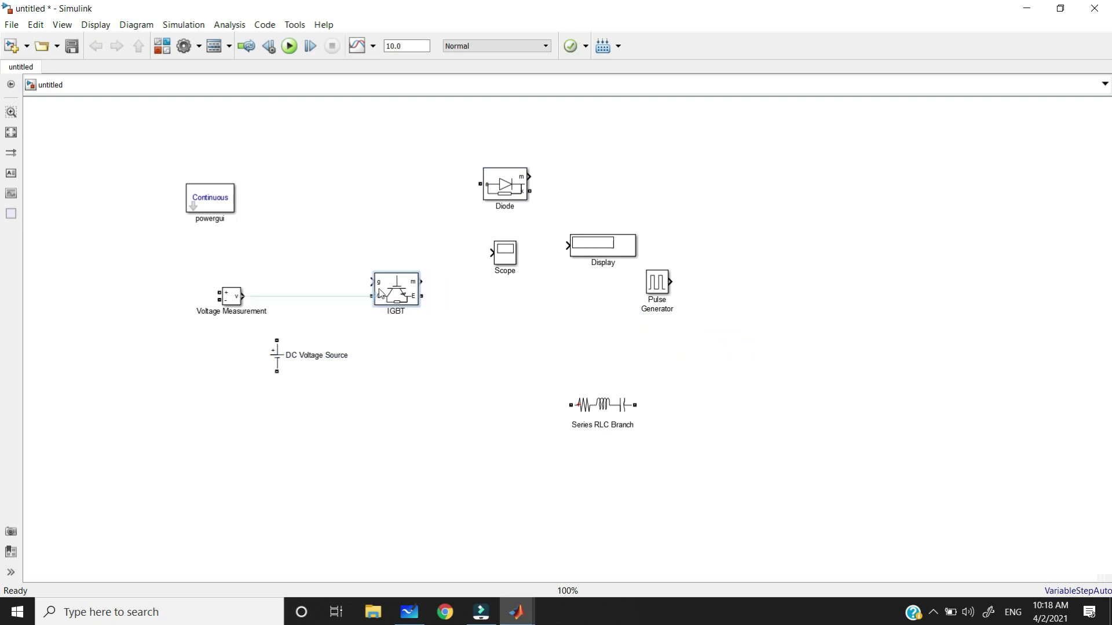
# Wire the DC Voltage Source, IGBT and upright Diode into a loop, and move the Scope, Display and Pulse Generator clear of the circuit
pyautogui.moveTo(277, 340); pyautogui.dragTo(325, 289)
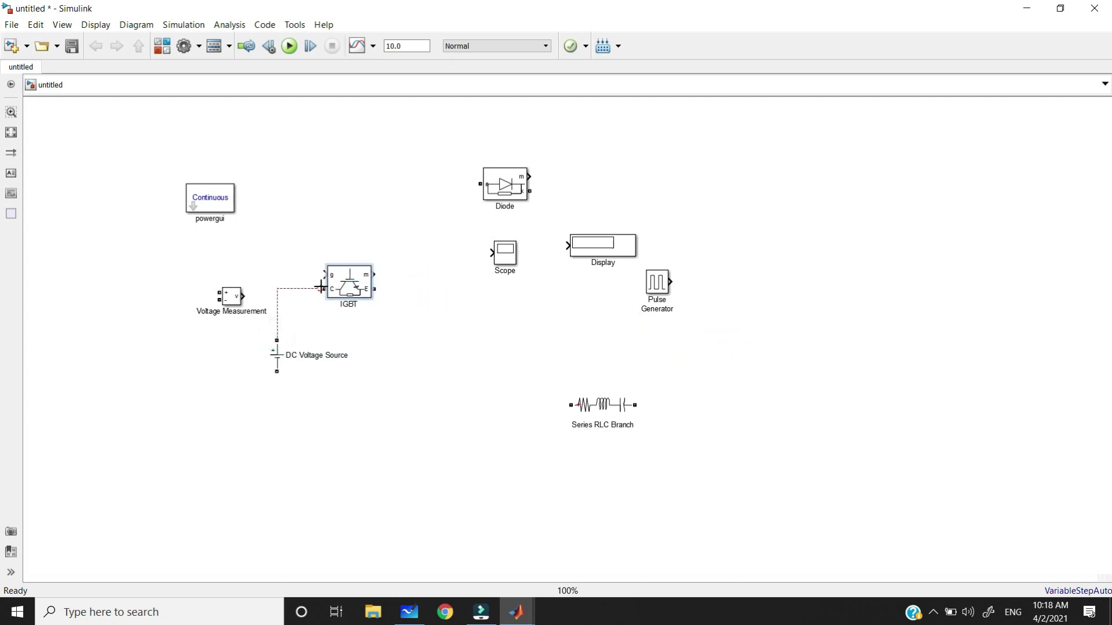
pyautogui.moveTo(503, 262); pyautogui.dragTo(744, 193)
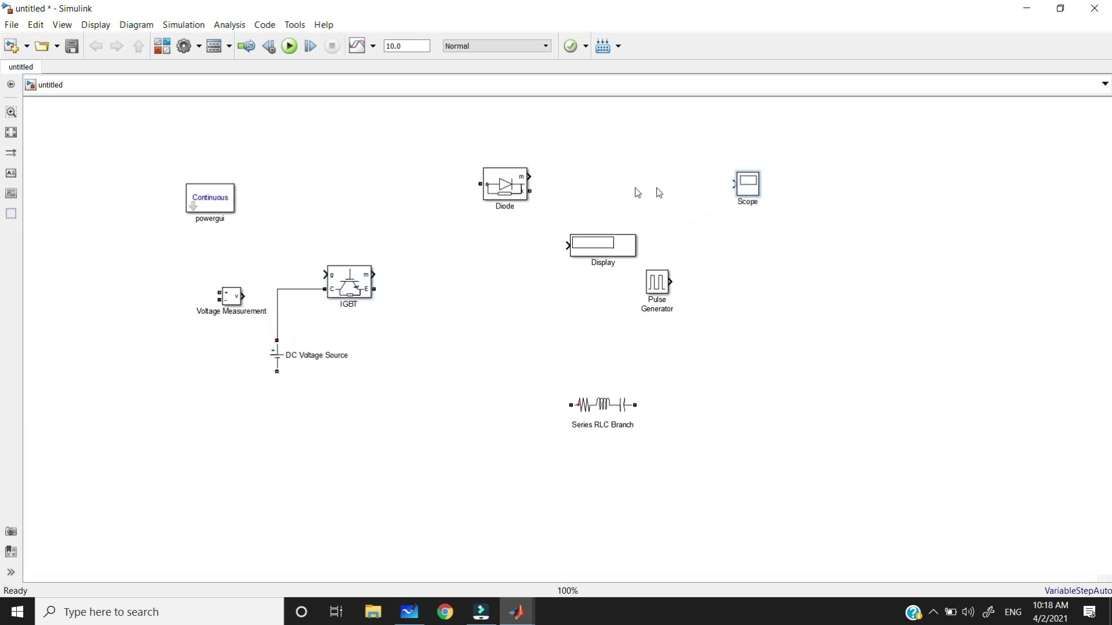
pyautogui.moveTo(514, 184); pyautogui.dragTo(494, 268)
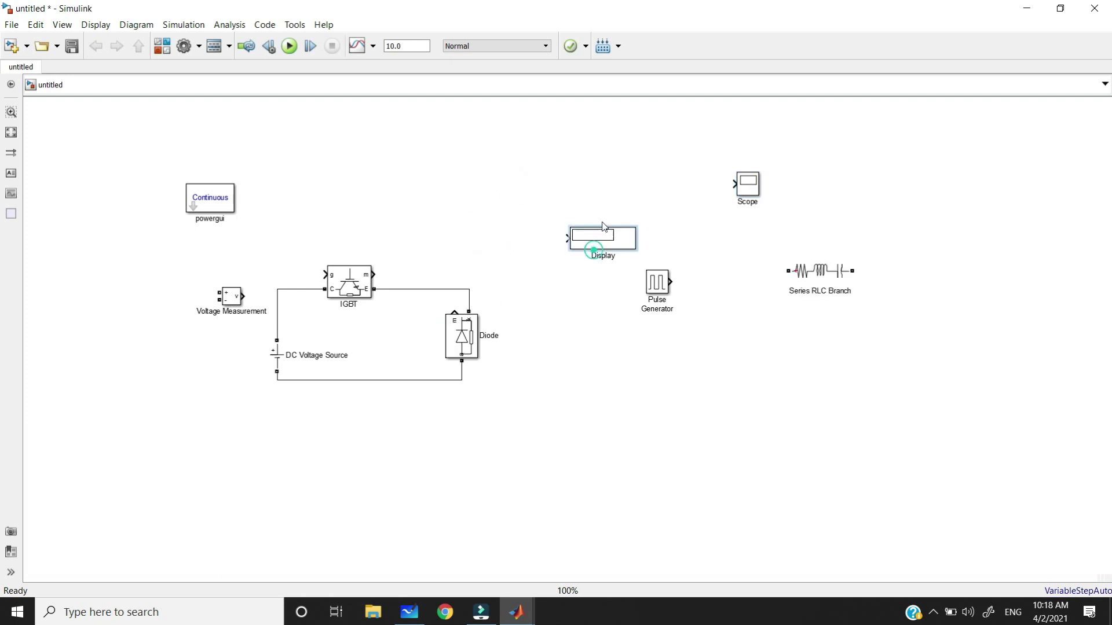
pyautogui.moveTo(602, 225); pyautogui.dragTo(620, 172)
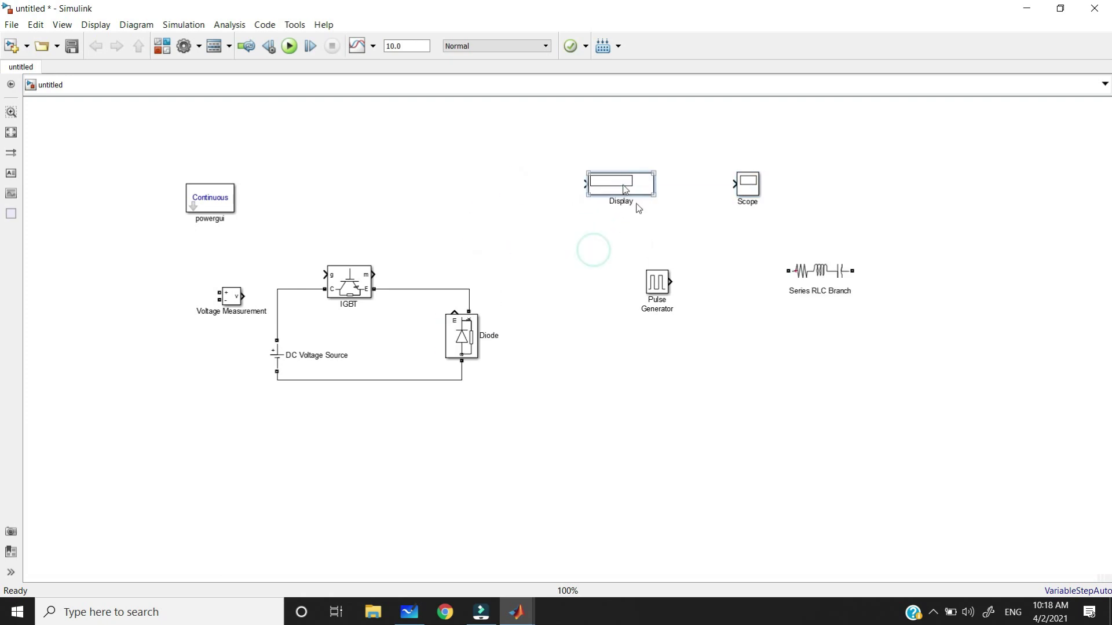
pyautogui.moveTo(659, 275); pyautogui.dragTo(851, 177)
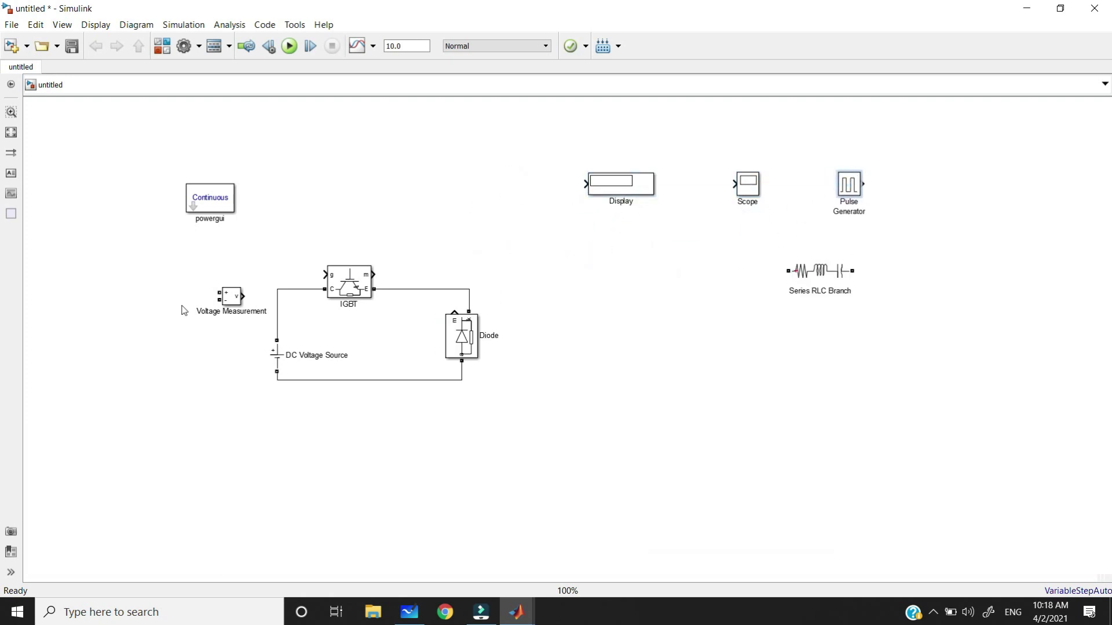
# Rotate the Series RLC Branch upright, set its branch type to R, and wire it in parallel with the Diode
pyautogui.moveTo(826, 278); pyautogui.dragTo(645, 343)
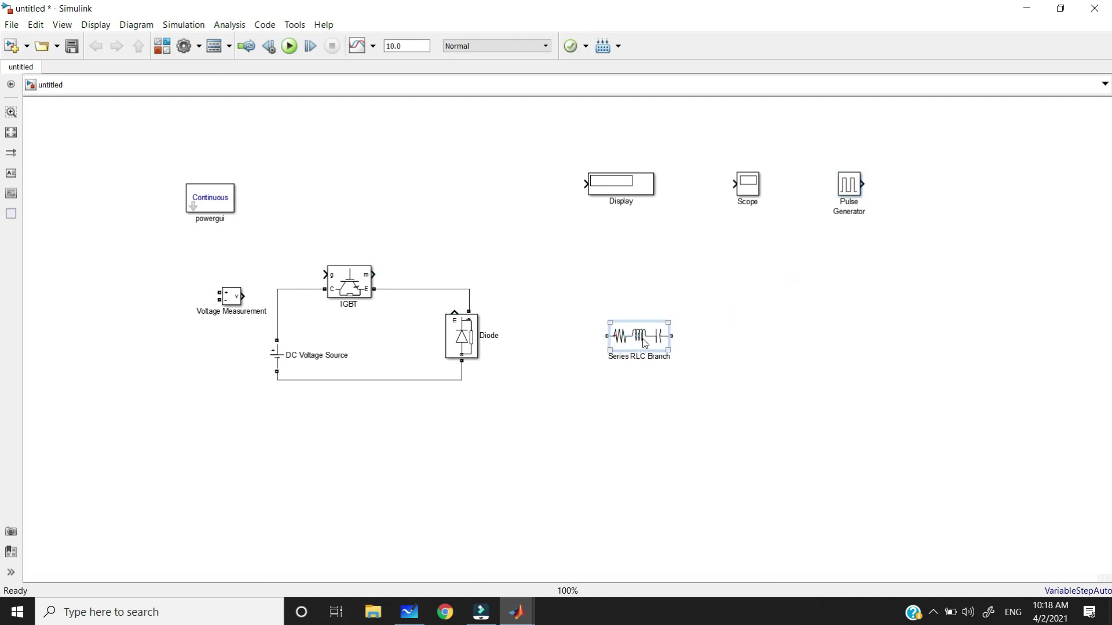
pyautogui.hotkey('ctrl', 'r')
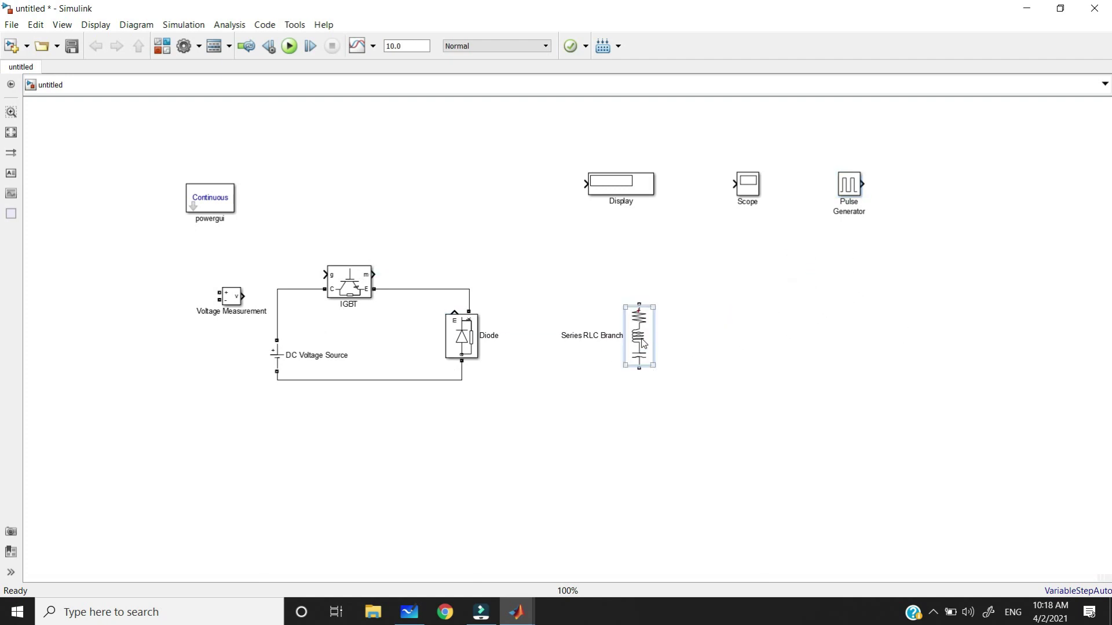
pyautogui.doubleClick(642, 344)
pyautogui.click(602, 362)
pyautogui.click(605, 388)
pyautogui.press('Return')
pyautogui.moveTo(719, 362); pyautogui.dragTo(460, 380)
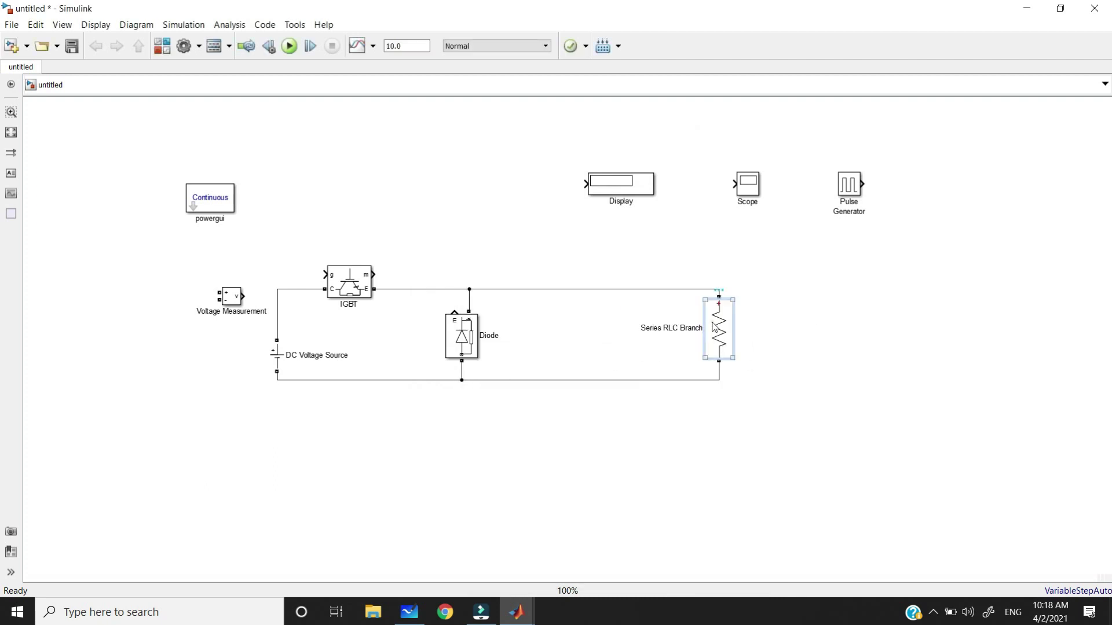
# Connect the Voltage Measurement block across the load resistor and wire its output to the Scope and the Display
pyautogui.moveTo(235, 298); pyautogui.dragTo(719, 288)
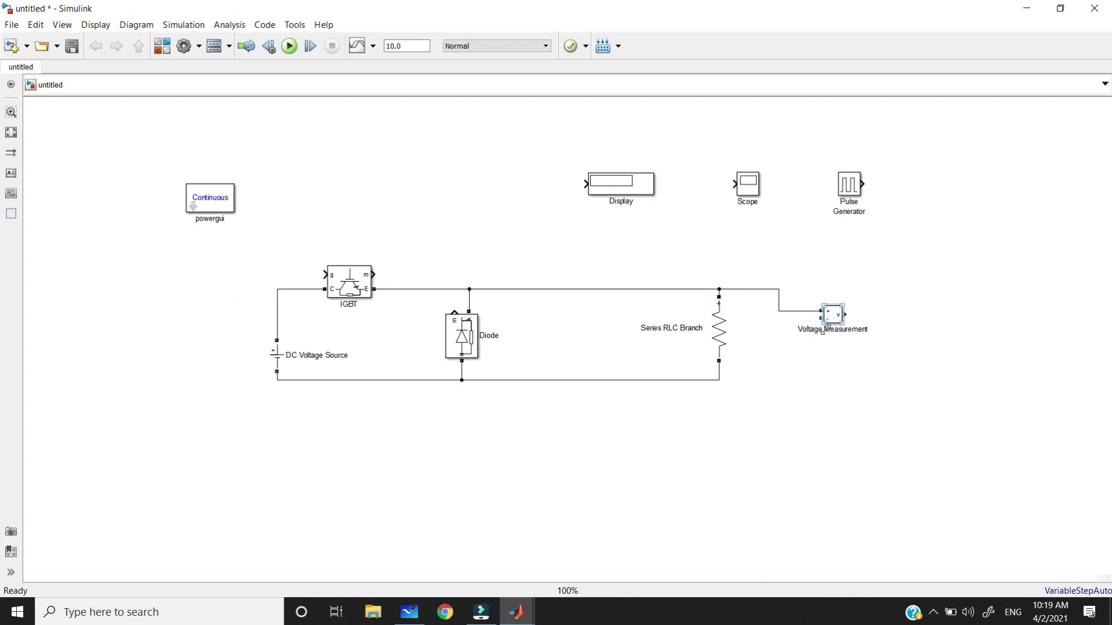
pyautogui.moveTo(815, 320); pyautogui.dragTo(719, 361)
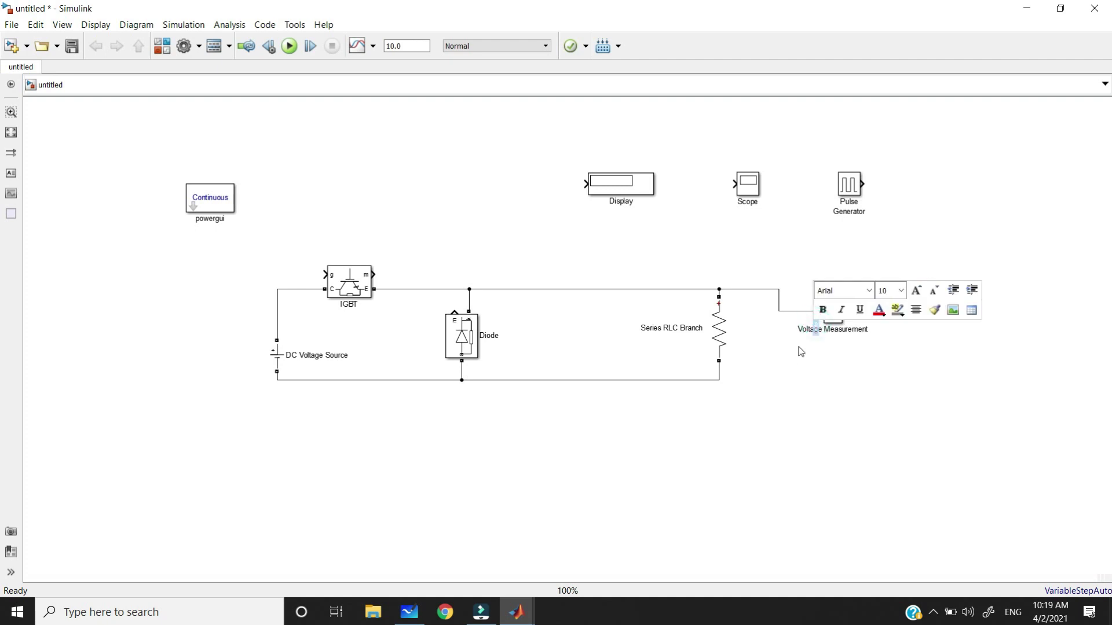
pyautogui.moveTo(747, 184); pyautogui.dragTo(973, 314)
pyautogui.moveTo(640, 177); pyautogui.dragTo(895, 315)
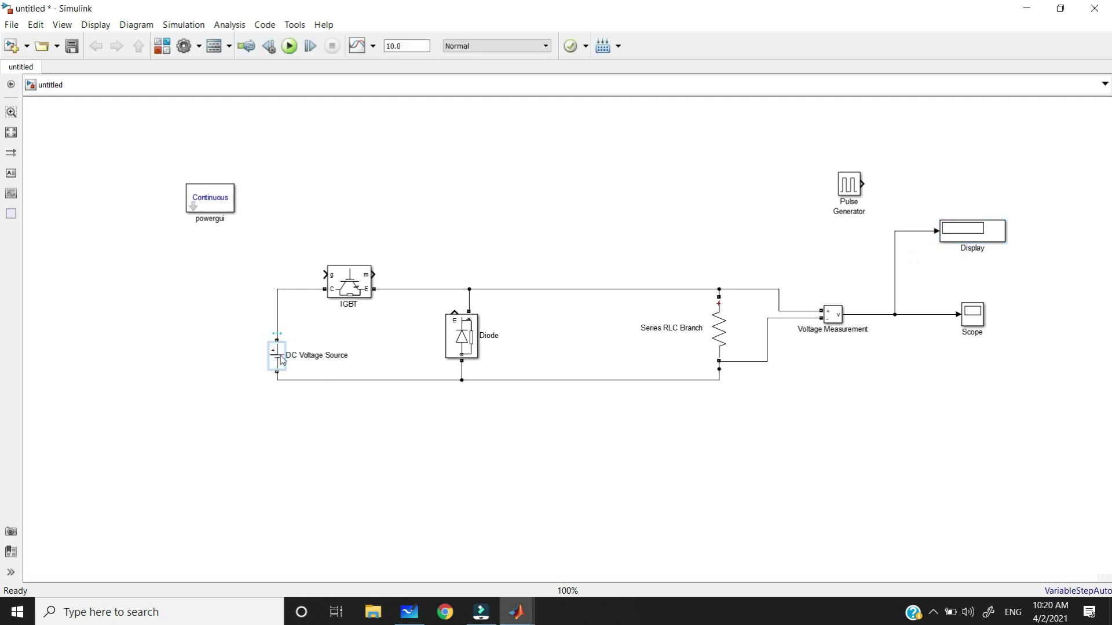
# Set the DC Voltage Source's amplitude to 10 V
pyautogui.doubleClick(280, 360)
pyautogui.doubleClick(417, 459)
pyautogui.write('10')
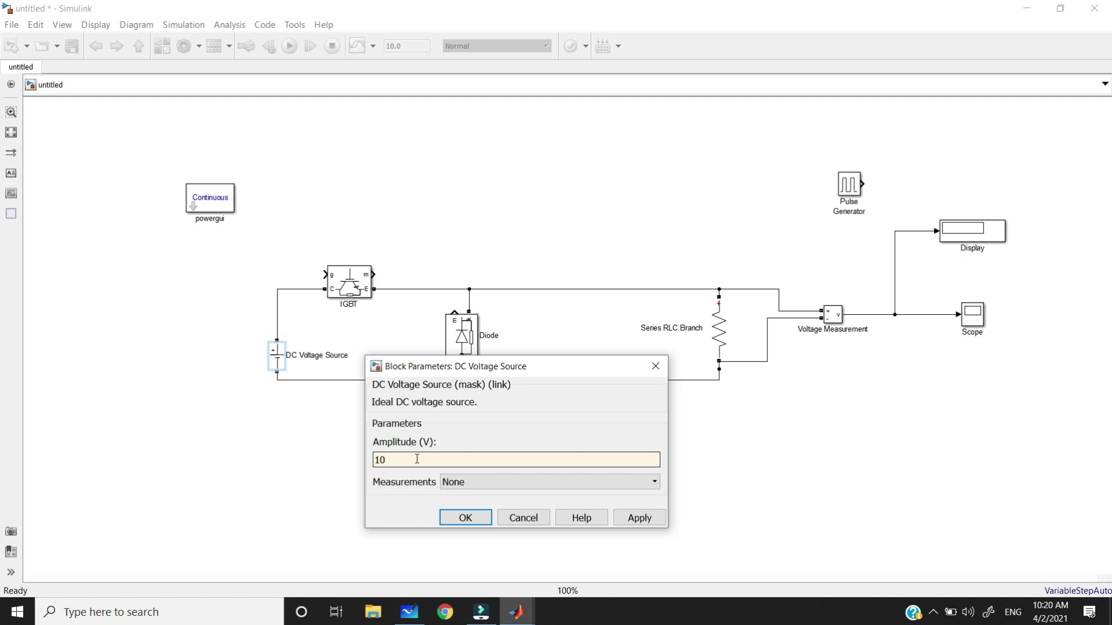
pyautogui.press('Return')
# Connect the Pulse Generator to the IGBT's gate and set its pulse width to 50% of the period
pyautogui.moveTo(851, 199); pyautogui.dragTo(324, 275)
pyautogui.doubleClick(262, 238)
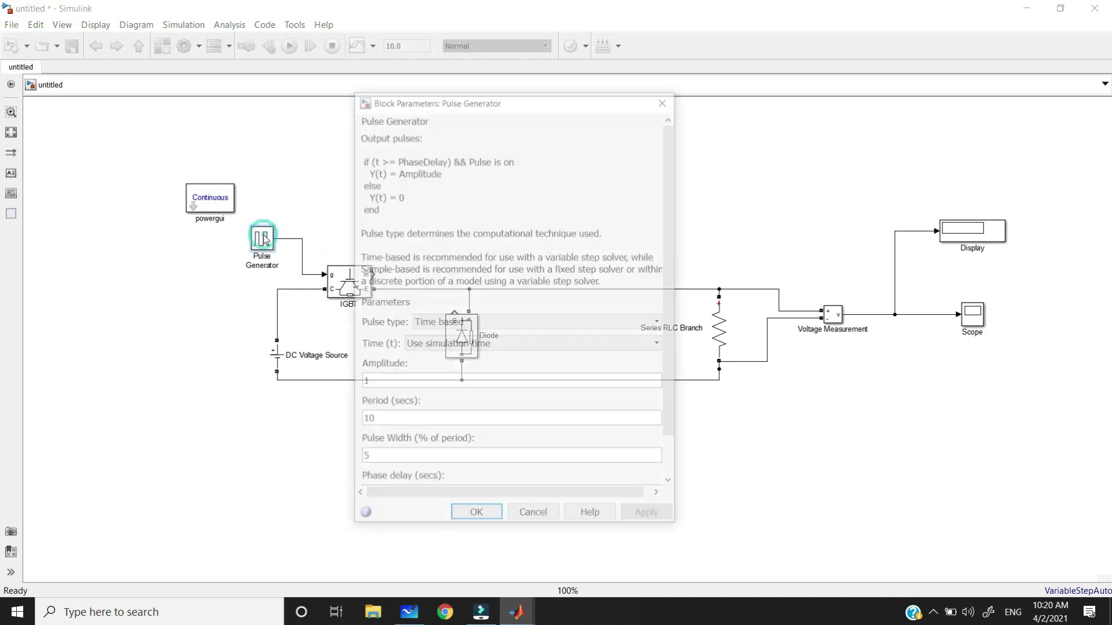
pyautogui.doubleClick(400, 421)
pyautogui.scroll(-1, 422, 452)
pyautogui.doubleClick(429, 424)
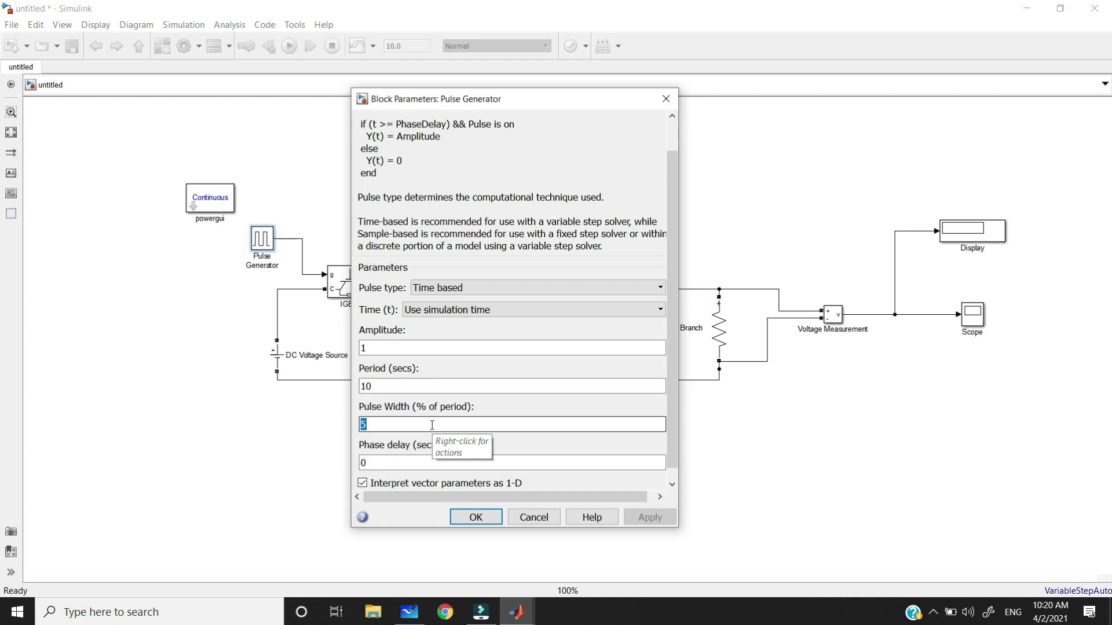
pyautogui.write('50')
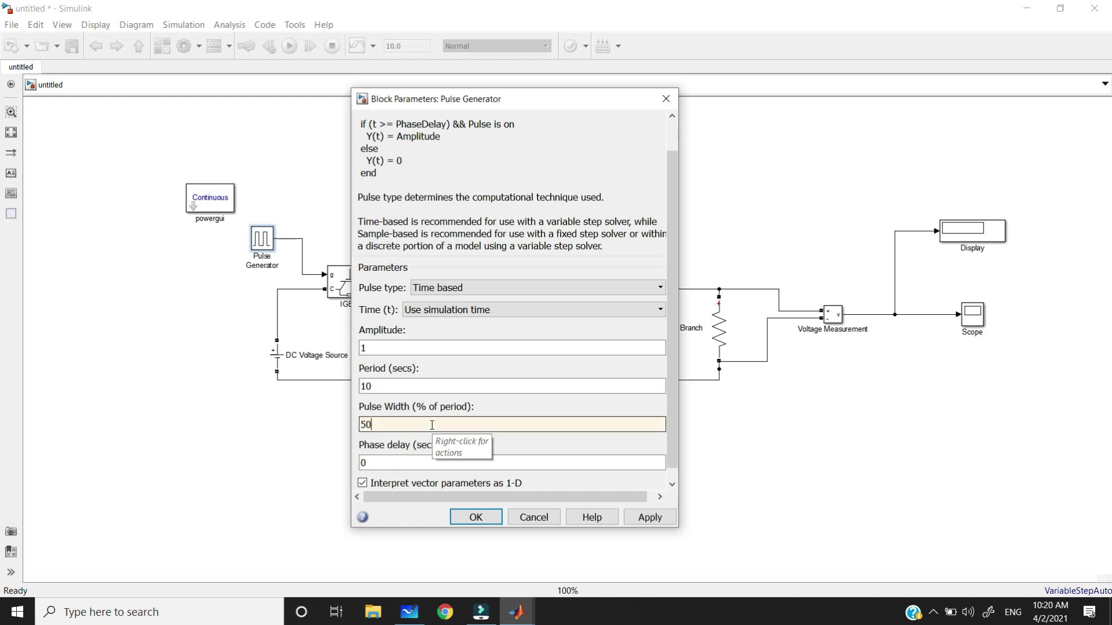
# Write T = 1/f = 1/2000 Hz, with T in seconds, on the whiteboard and set the Pulse Generator's period to 1/2000 in Simulink
pyautogui.doubleClick(423, 387)
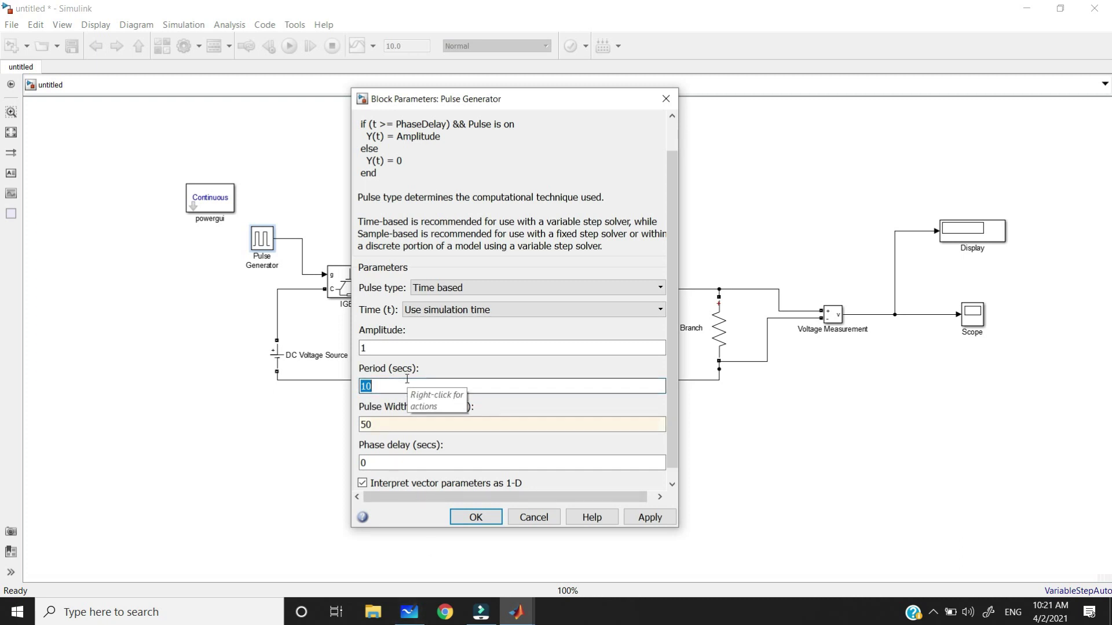
pyautogui.click(409, 612)
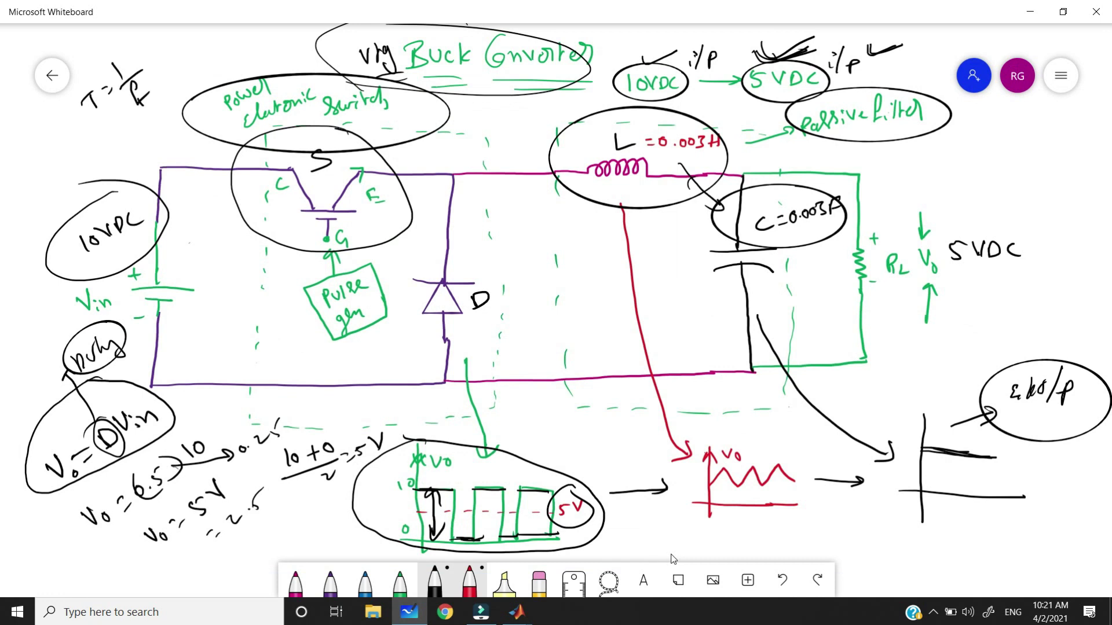
pyautogui.moveTo(97, 84)
pyautogui.mouseDown()
pyautogui.moveTo(87, 113)
pyautogui.moveTo(102, 86)
pyautogui.mouseUp()
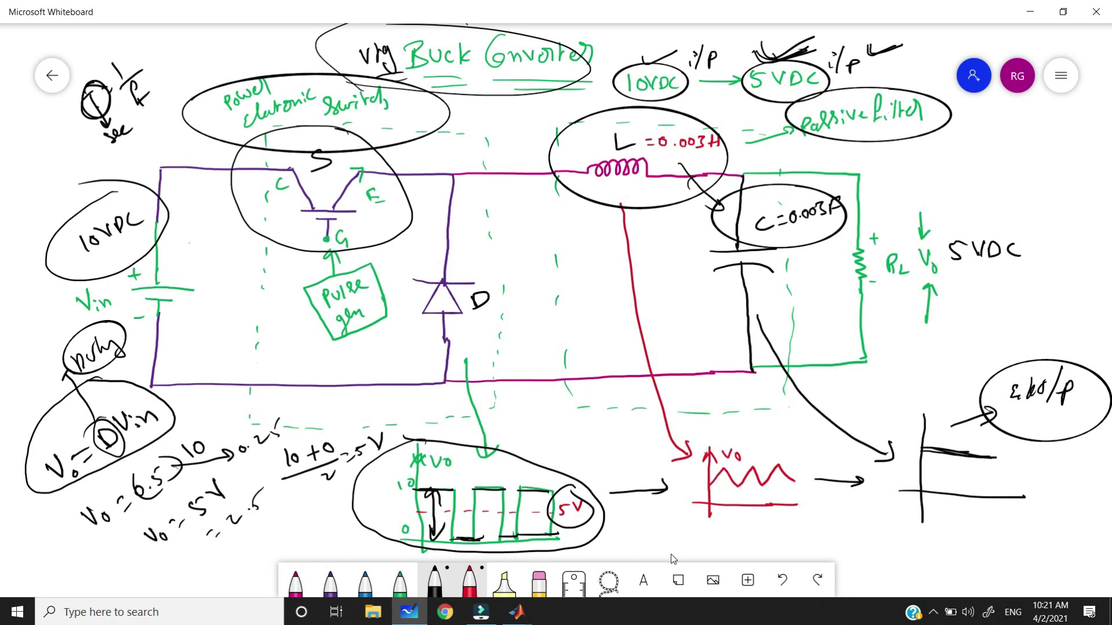
pyautogui.moveTo(167, 44); pyautogui.dragTo(172, 61)
pyautogui.moveTo(184, 48); pyautogui.dragTo(177, 70)
pyautogui.moveTo(187, 50); pyautogui.dragTo(197, 61)
pyautogui.moveTo(203, 48); pyautogui.dragTo(204, 59)
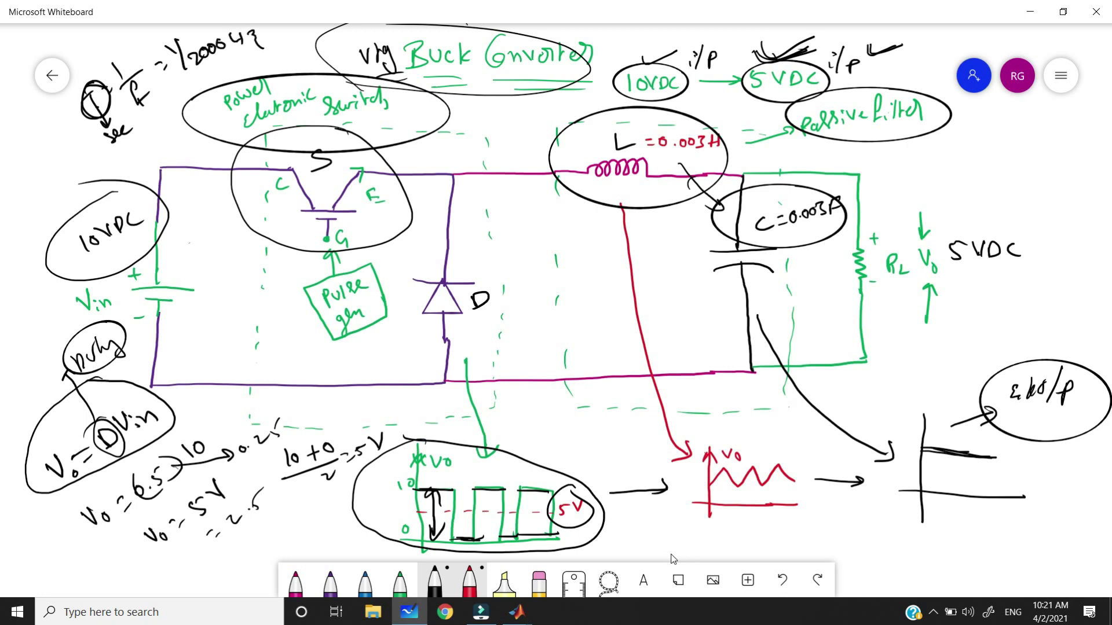
pyautogui.hotkey('alt', 'Tab')
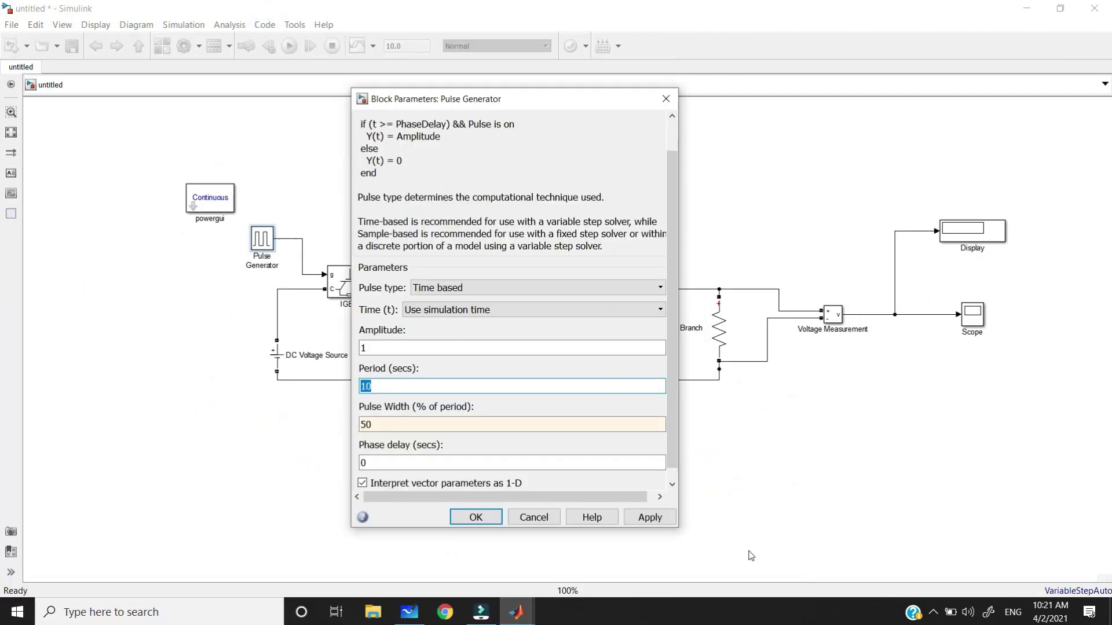
pyautogui.write('1/2000')
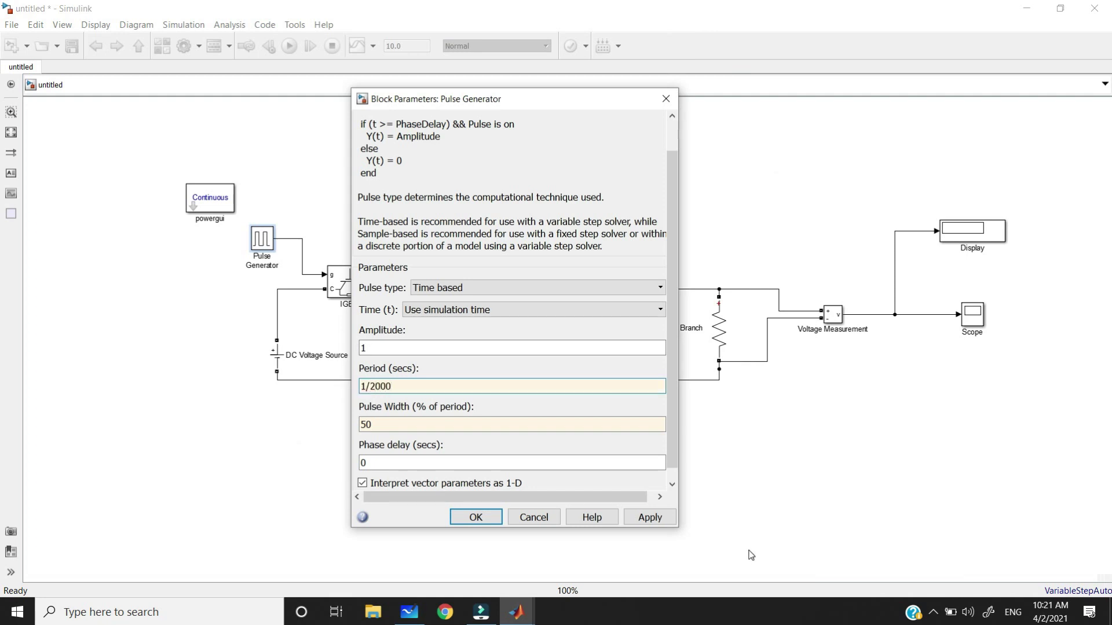
# Apply the Pulse Generator settings and review the load resistor's parameters, keeping them as they are
pyautogui.press('Return')
pyautogui.doubleClick(720, 324)
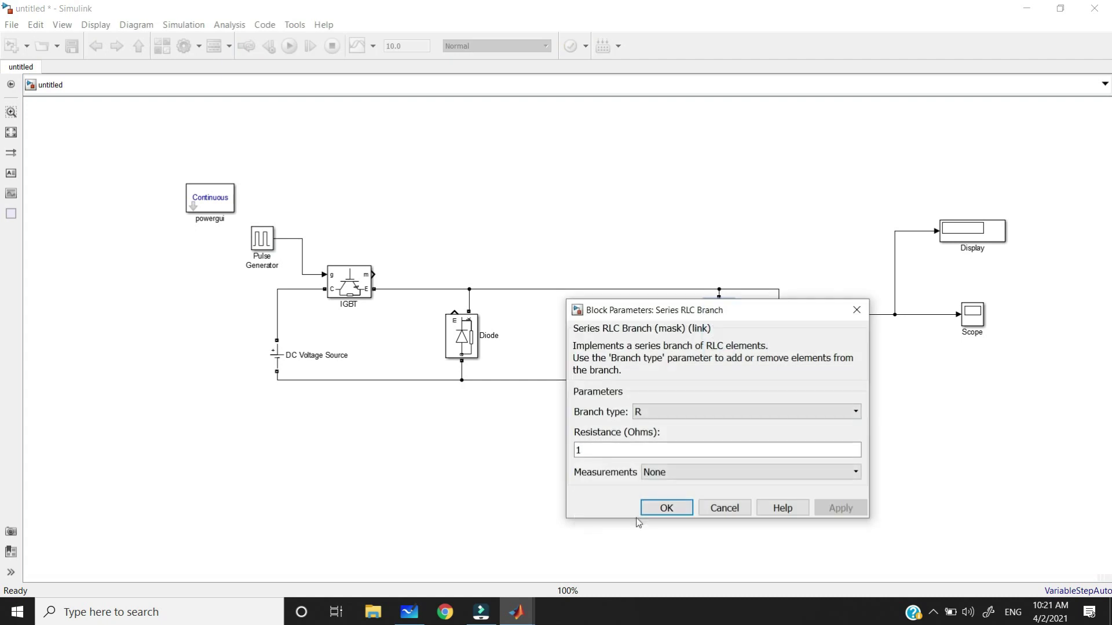
pyautogui.click(661, 509)
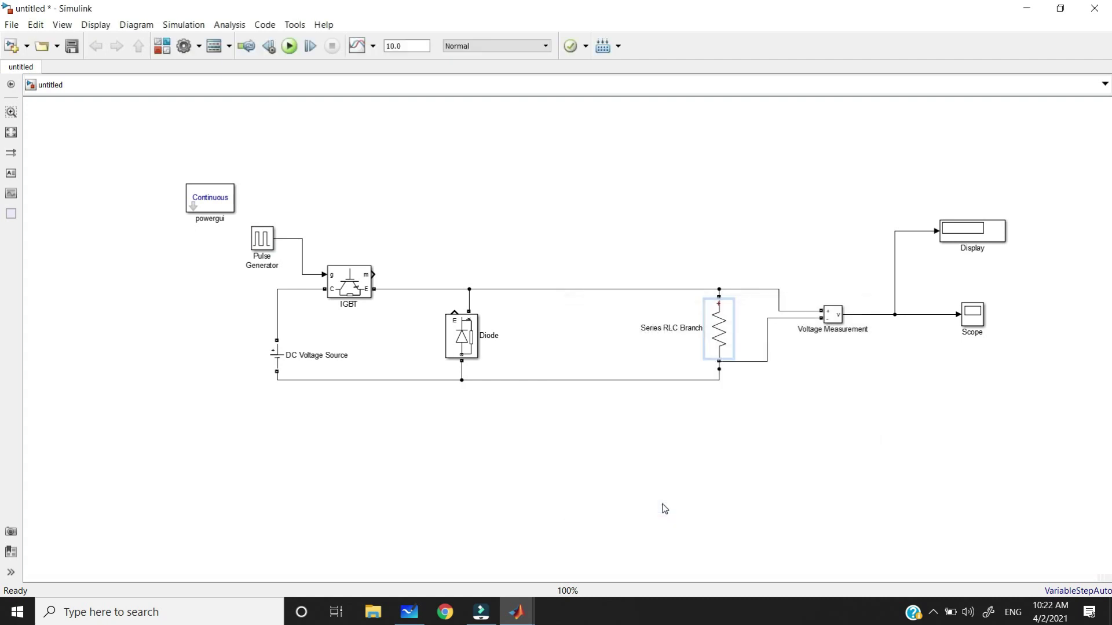
# Set the simulation stop time to 1 and change the powergui block's simulation type to Discrete
pyautogui.click(411, 45)
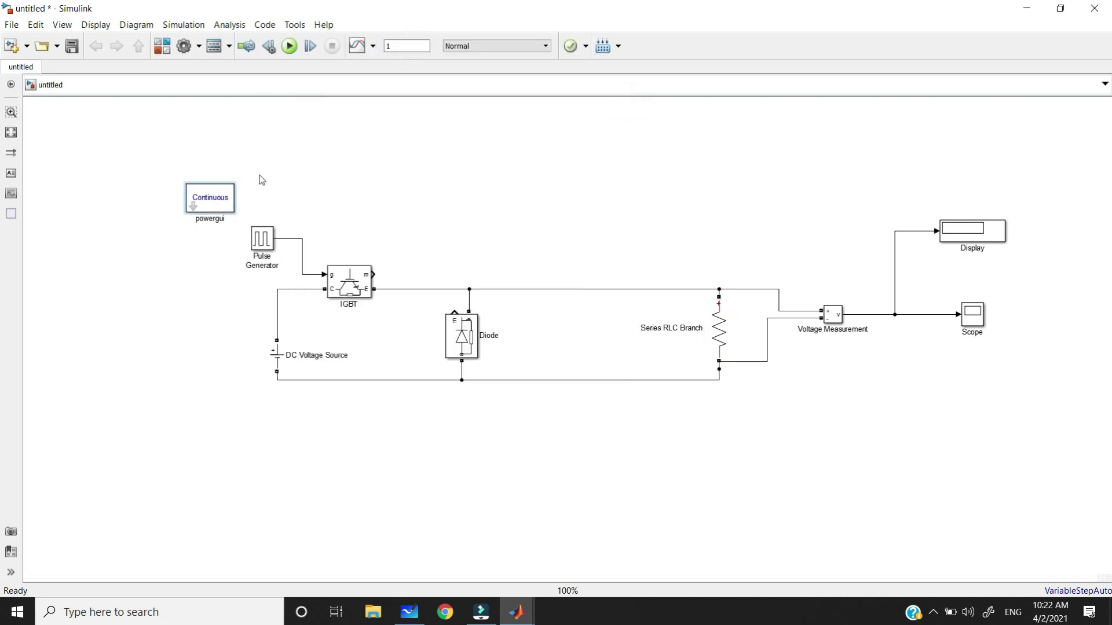
pyautogui.click(288, 159)
pyautogui.click(219, 201)
pyautogui.doubleClick(220, 201)
pyautogui.click(383, 212)
pyautogui.click(382, 237)
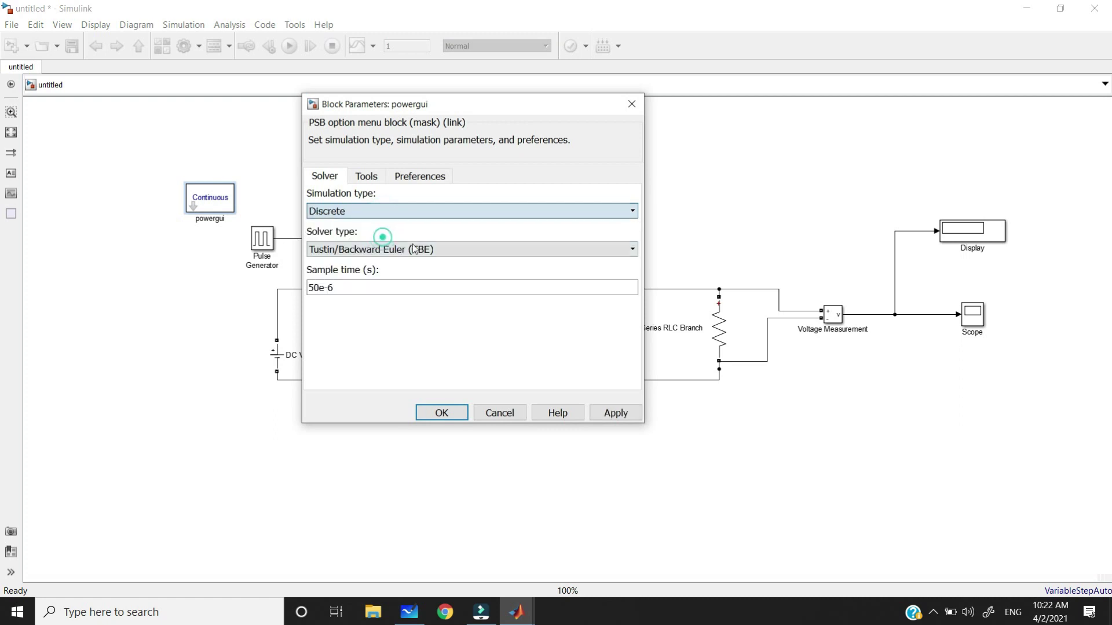
pyautogui.click(444, 412)
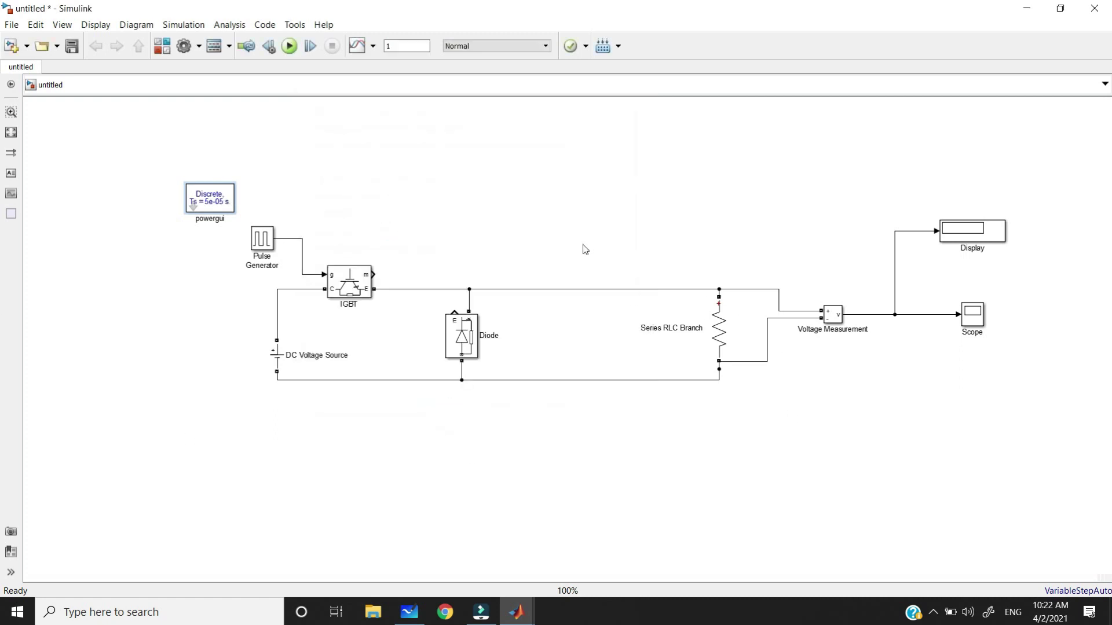
# Run the simulation and show the output voltage in a maximised Scope window
pyautogui.click(288, 46)
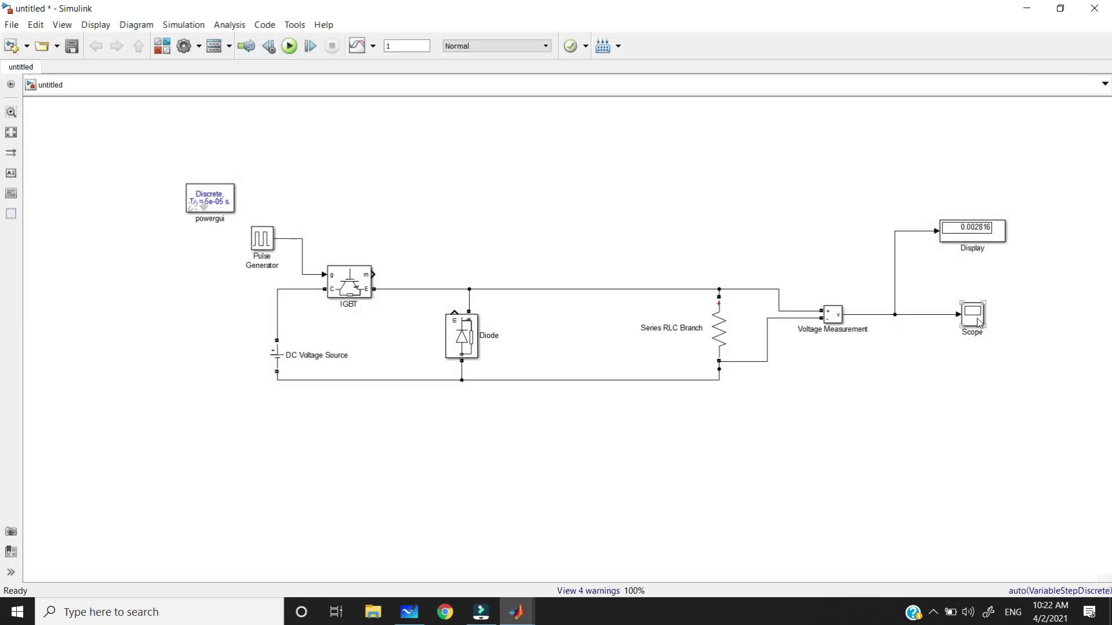
pyautogui.click(978, 322)
pyautogui.doubleClick(983, 321)
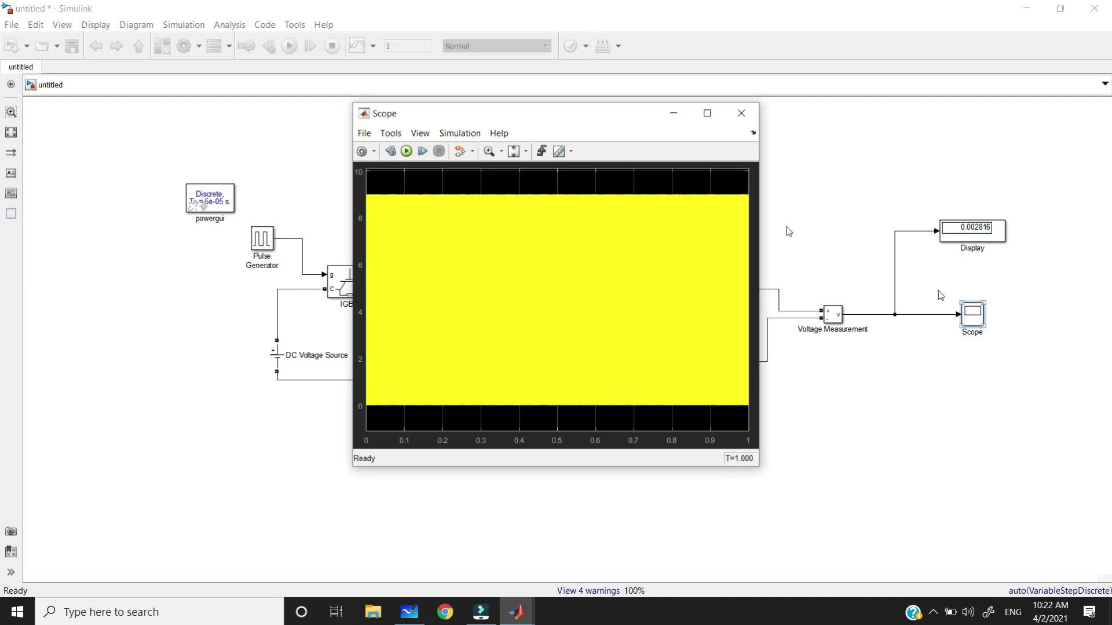
pyautogui.click(708, 113)
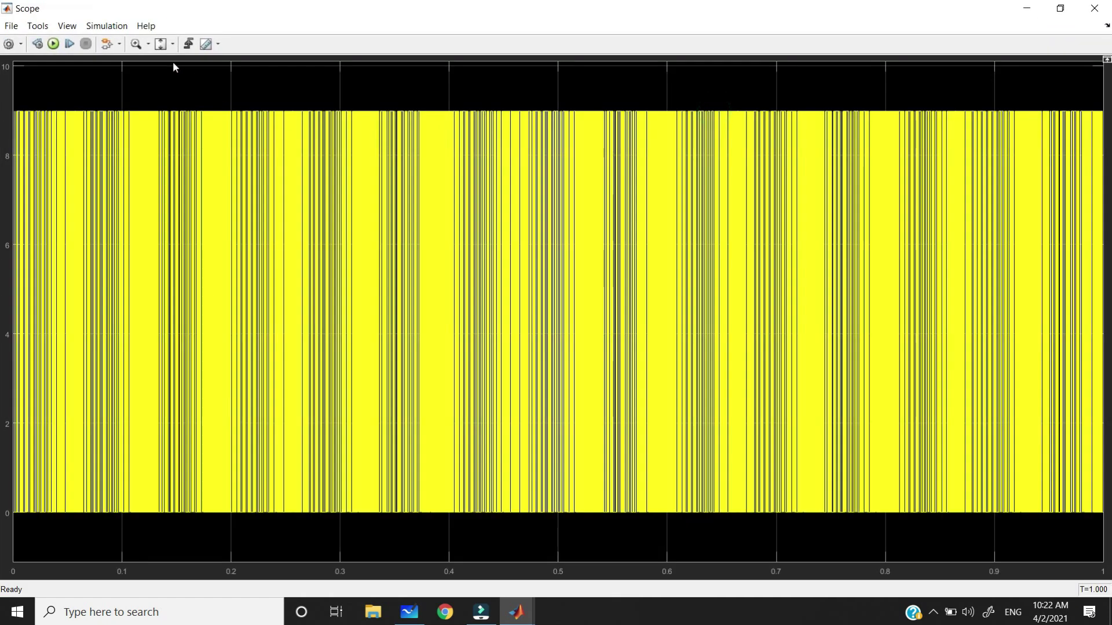
# Zoom in on the Scope's time axis to a few switching periods to examine the unfiltered output voltage, and close the Scope
pyautogui.click(173, 44)
pyautogui.click(163, 79)
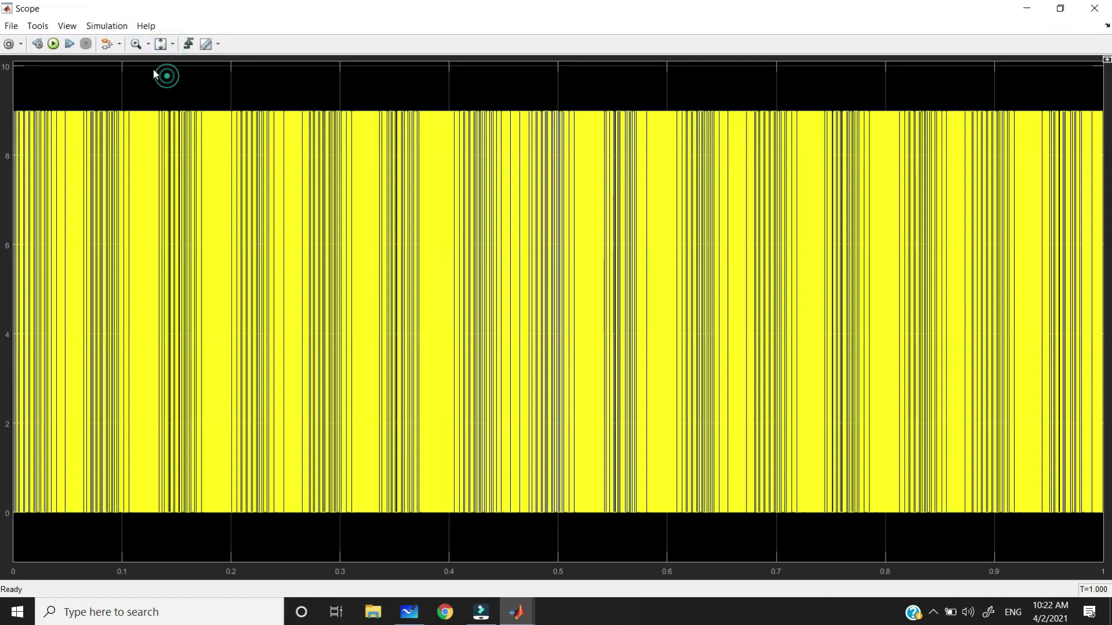
pyautogui.click(147, 44)
pyautogui.moveTo(153, 89); pyautogui.dragTo(362, 93)
pyautogui.moveTo(200, 88); pyautogui.dragTo(369, 91)
pyautogui.moveTo(257, 91); pyautogui.dragTo(405, 94)
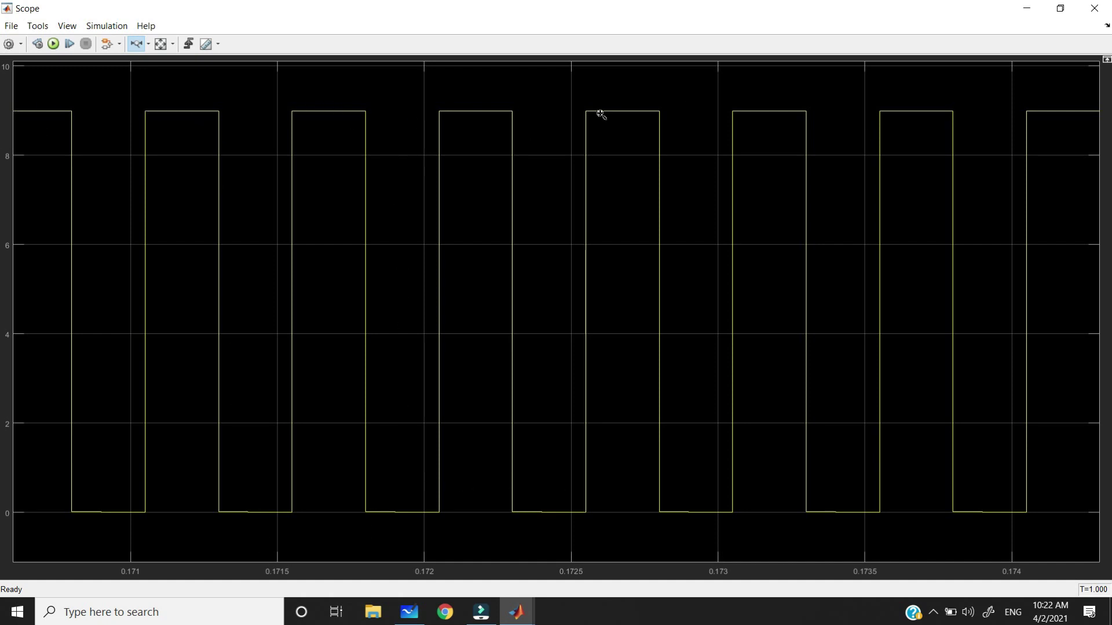
pyautogui.click(1107, 8)
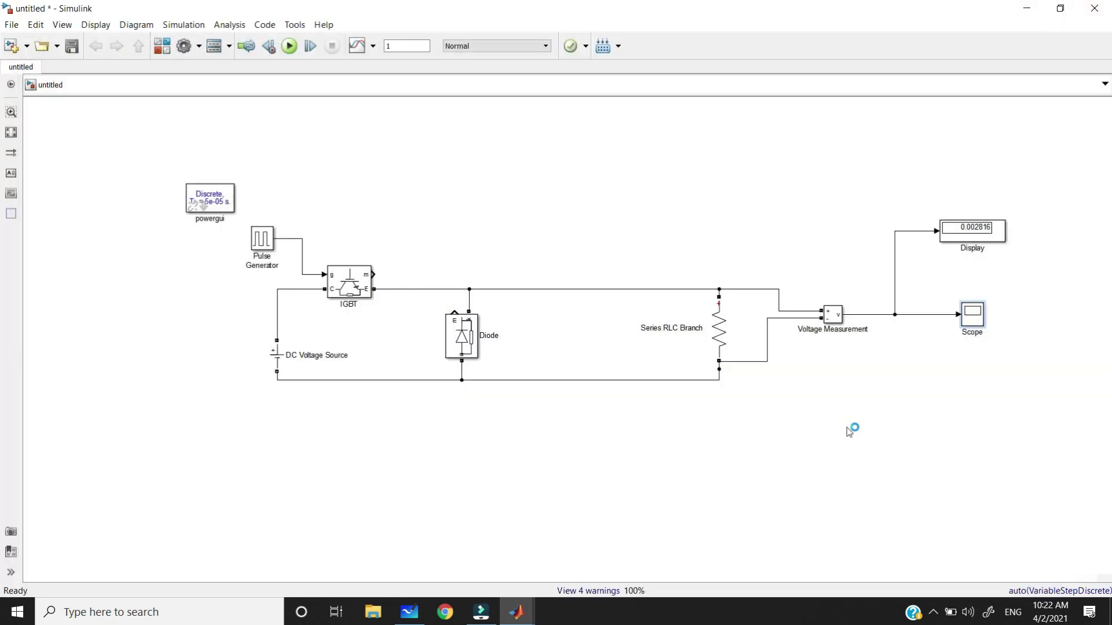
# Reopen the Scope briefly to recheck the output waveform, and switch to Microsoft Whiteboard to review the converter sketch
pyautogui.doubleClick(975, 319)
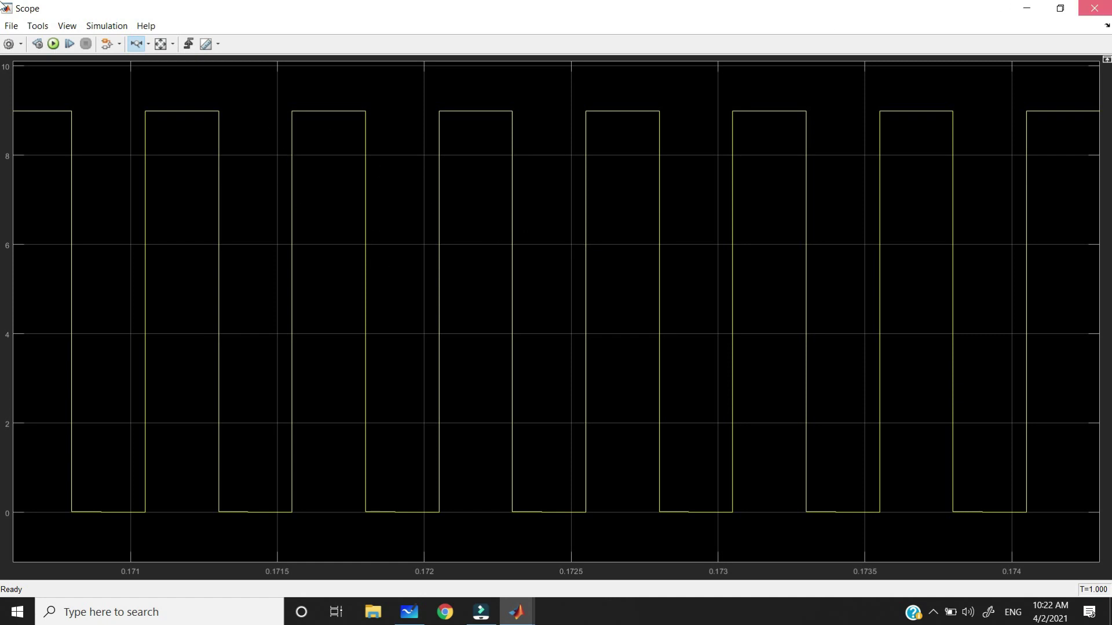
pyautogui.click(1094, 8)
pyautogui.click(409, 611)
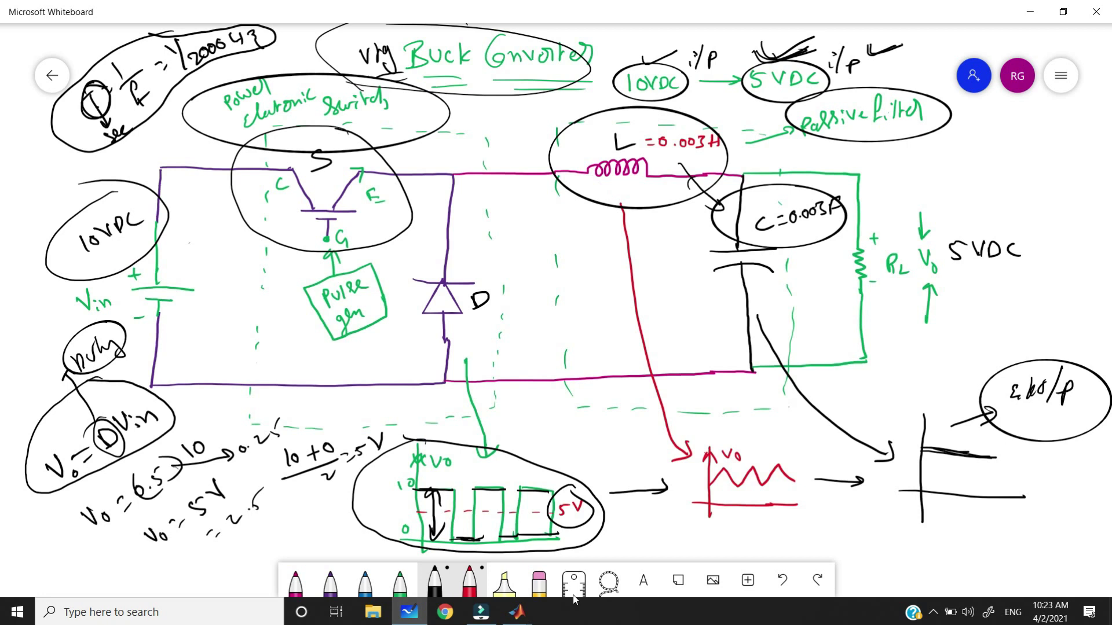
# Switch back to the Simulink model and place a copy of the load resistor block above the circuit
pyautogui.moveTo(516, 612)
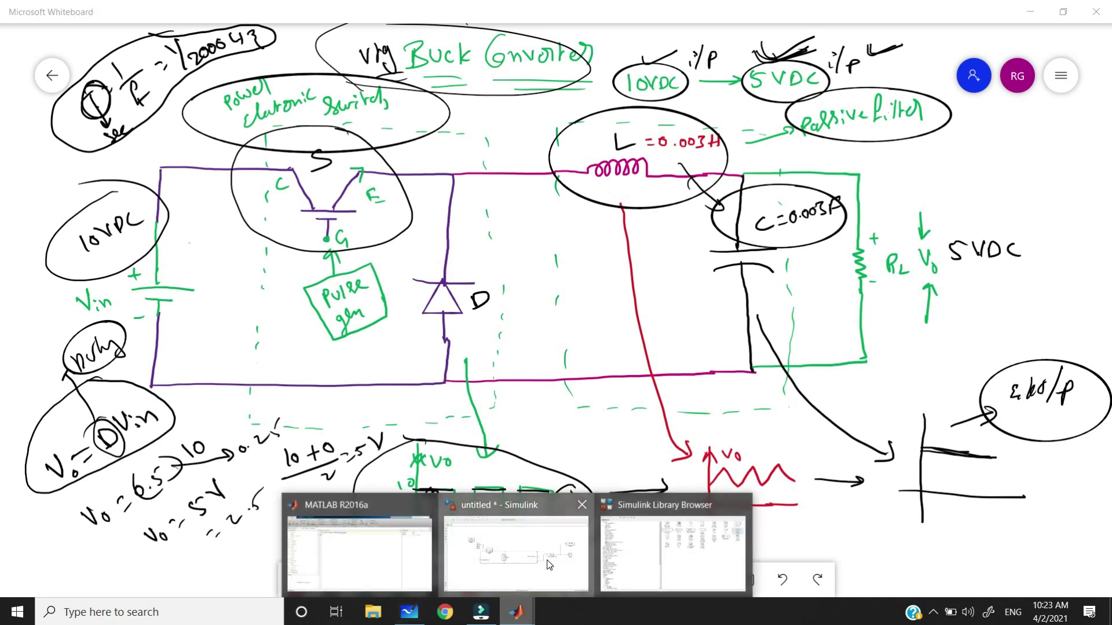
pyautogui.click(547, 561)
pyautogui.click(706, 331)
pyautogui.moveTo(714, 335); pyautogui.dragTo(552, 233)
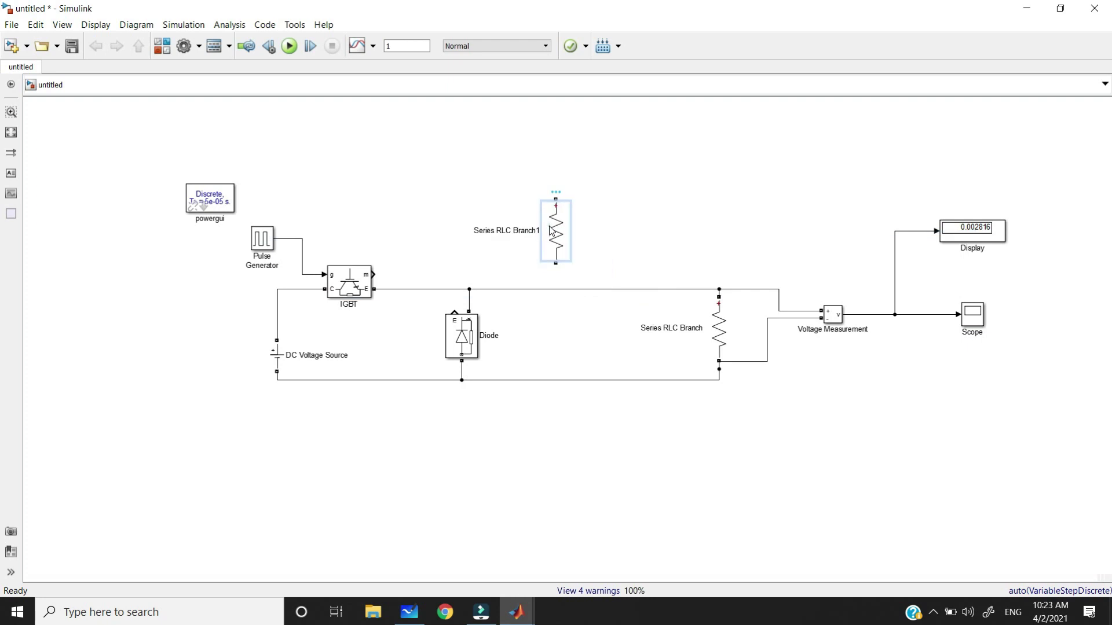
# Change the copied Series RLC Branch to type L with an inductance of 0.003 H
pyautogui.doubleClick(552, 233)
pyautogui.click(861, 289)
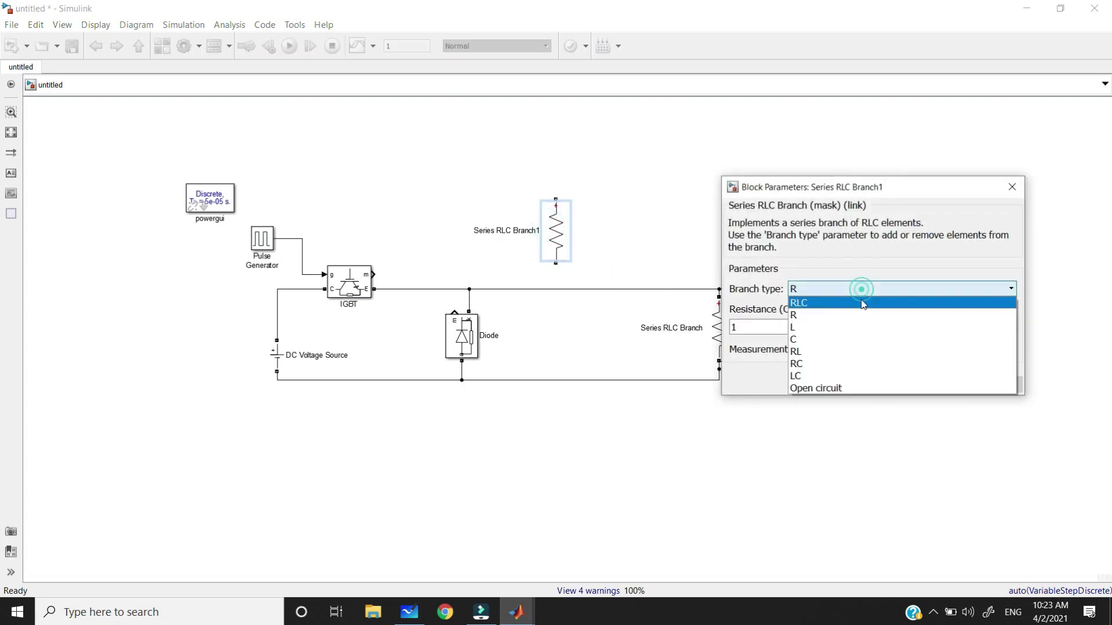
pyautogui.click(858, 329)
pyautogui.doubleClick(831, 327)
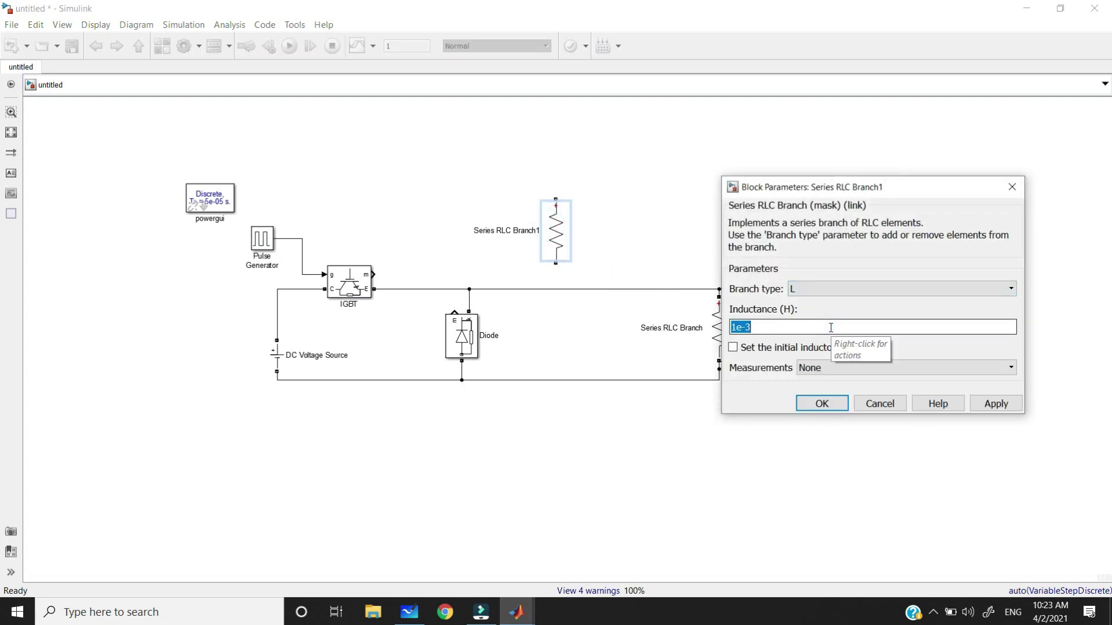
pyautogui.write('0.003')
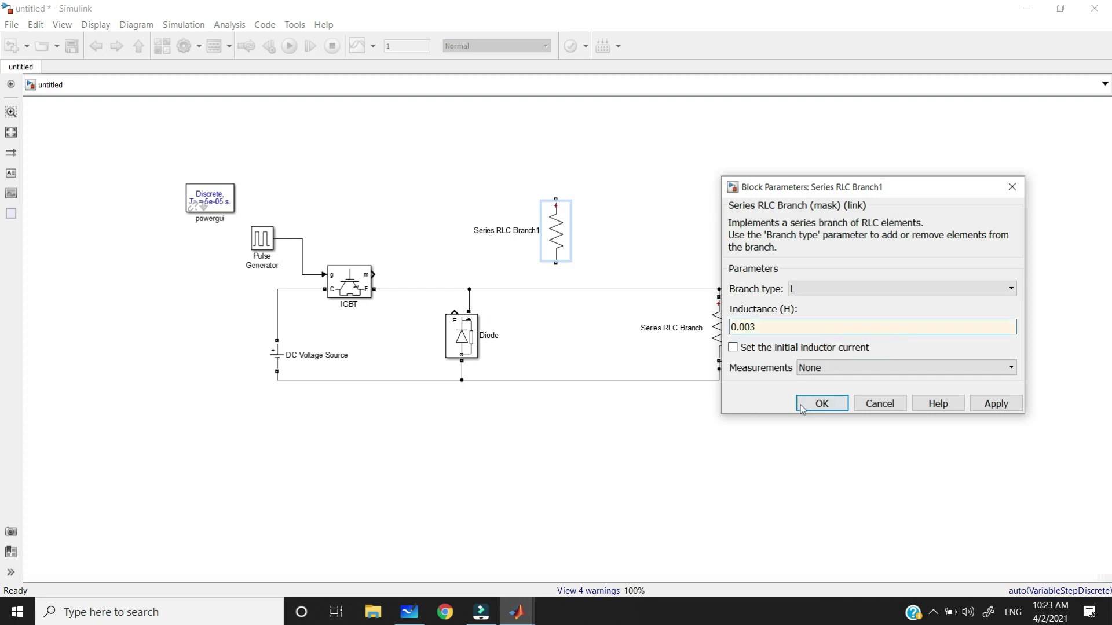
pyautogui.click(822, 403)
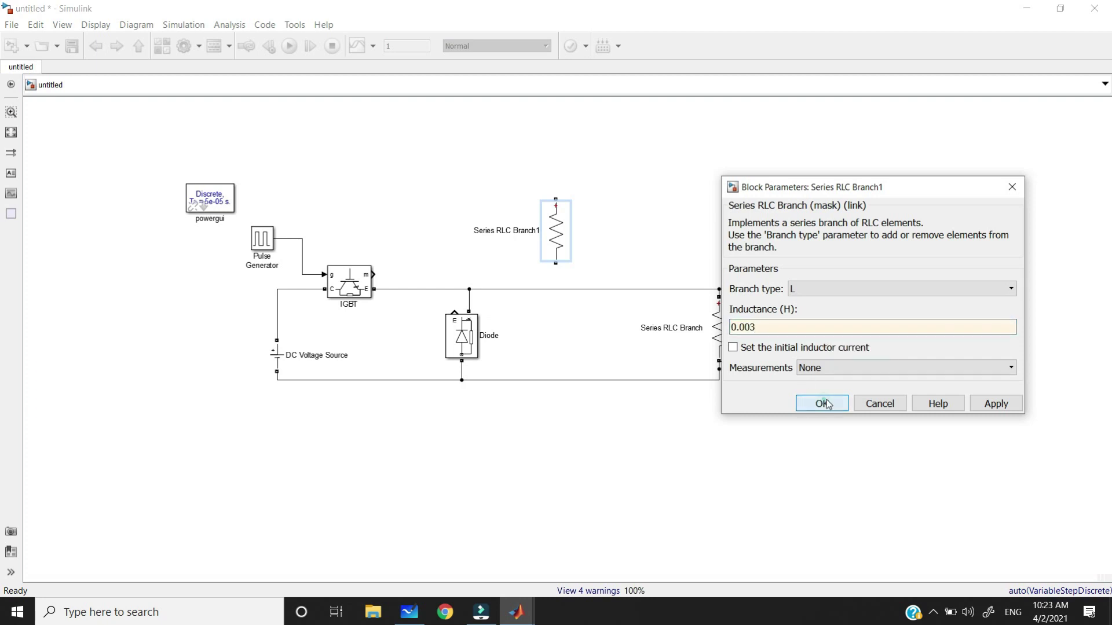
# Rotate the inductor to horizontal and wire it in series between the diode node and the load resistor
pyautogui.hotkey('ctrl', 'r')
pyautogui.moveTo(564, 234)
pyautogui.mouseDown()
pyautogui.moveTo(585, 293)
pyautogui.moveTo(469, 289)
pyautogui.mouseUp()
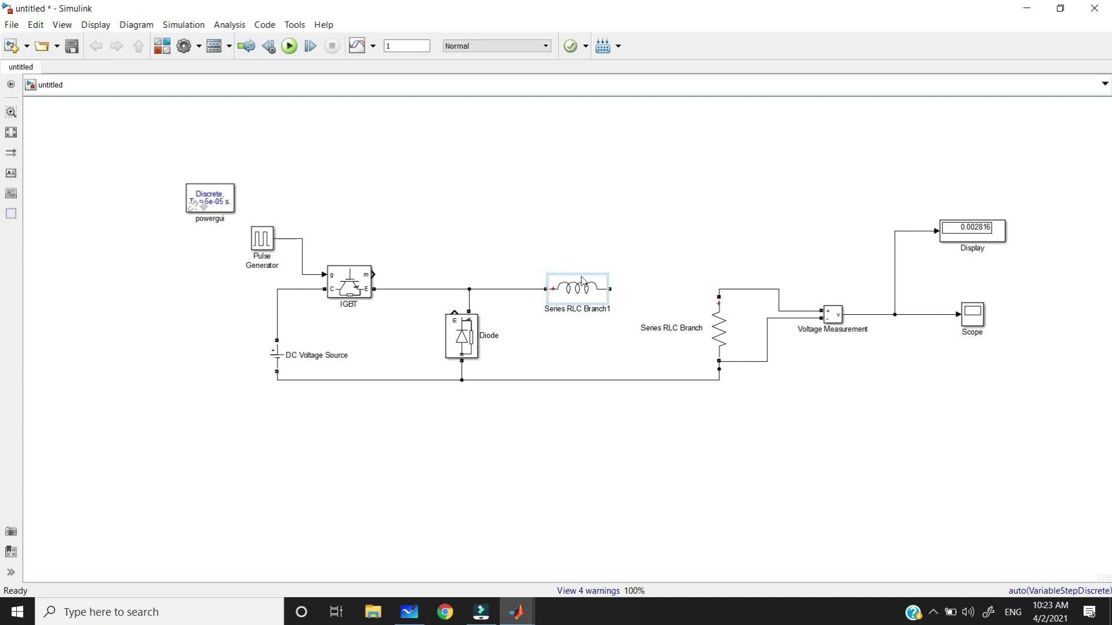
pyautogui.moveTo(612, 291); pyautogui.dragTo(723, 286)
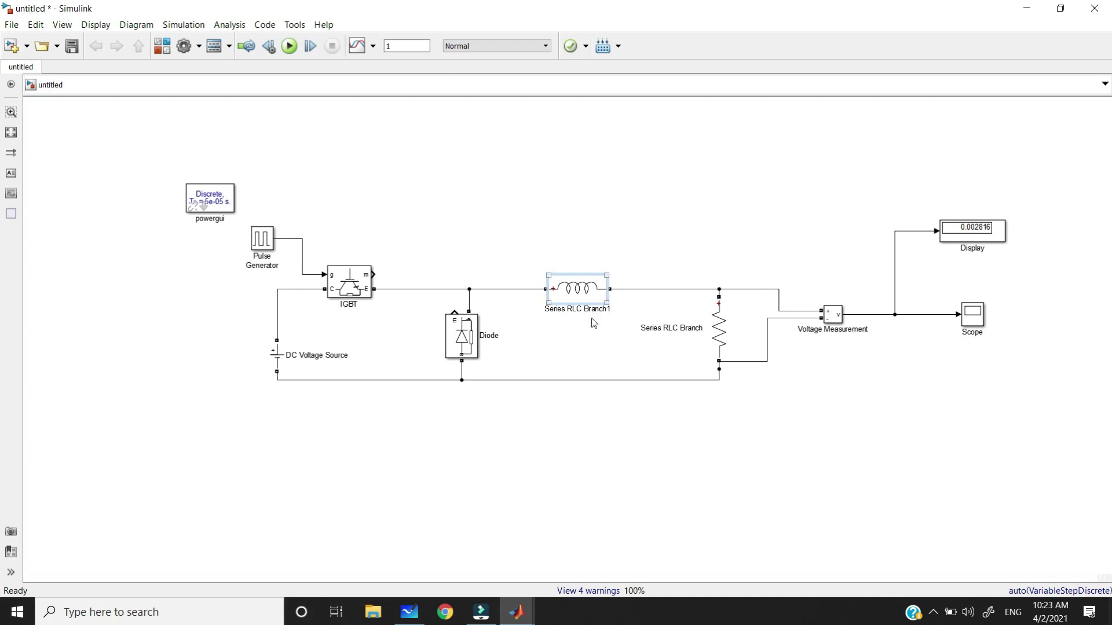
pyautogui.click(547, 115)
# Run the simulation with the inductor in place and show the full output waveform in the Scope
pyautogui.click(291, 46)
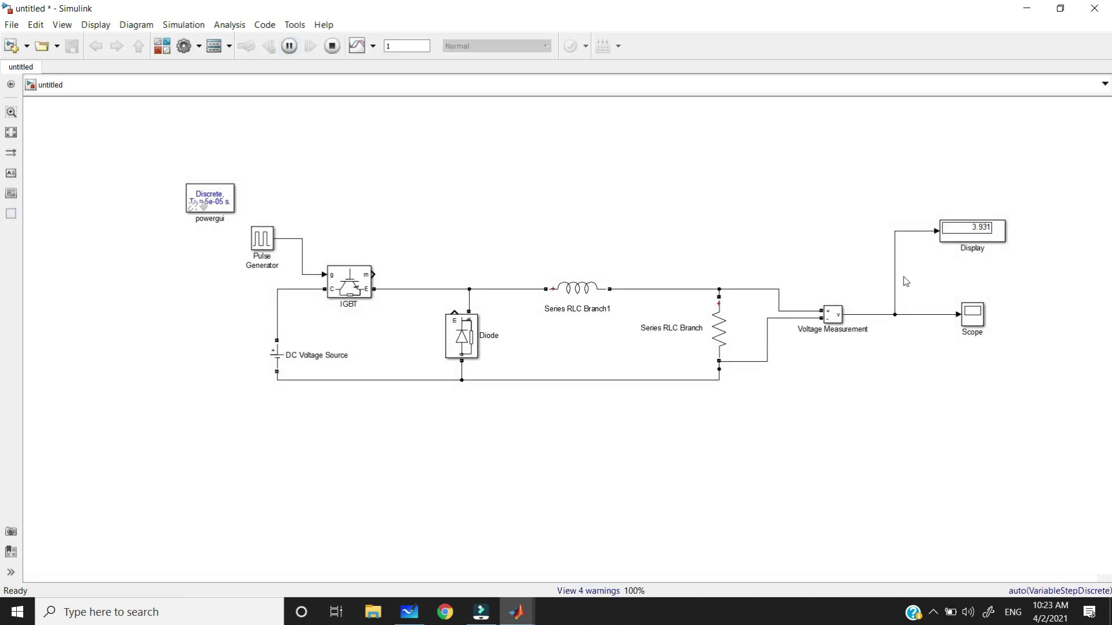
pyautogui.click(978, 313)
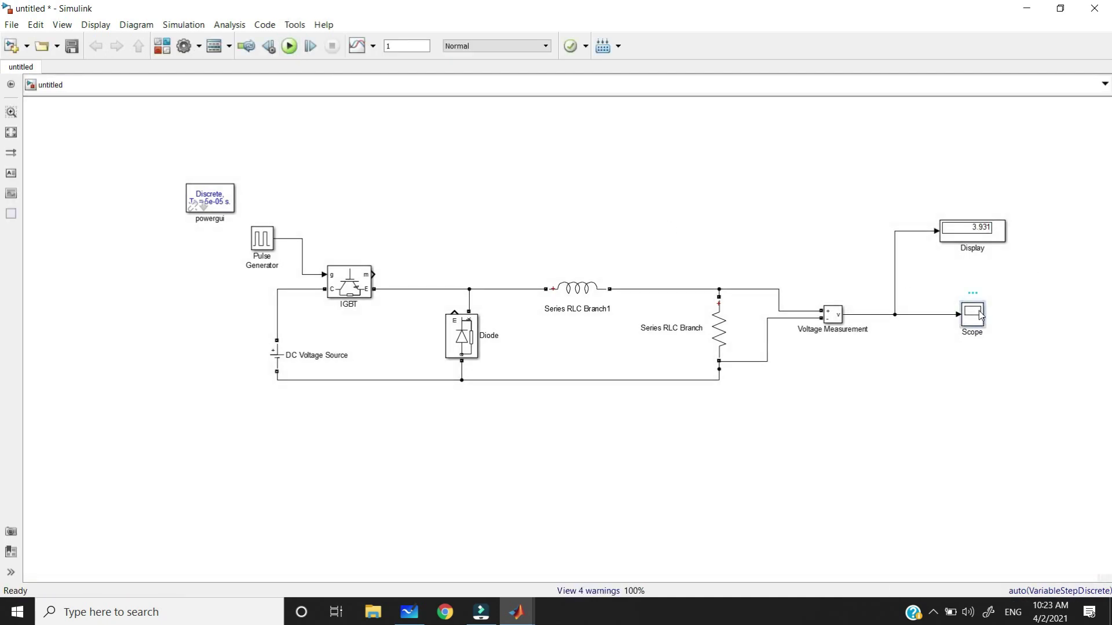
pyautogui.doubleClick(978, 315)
pyautogui.click(162, 45)
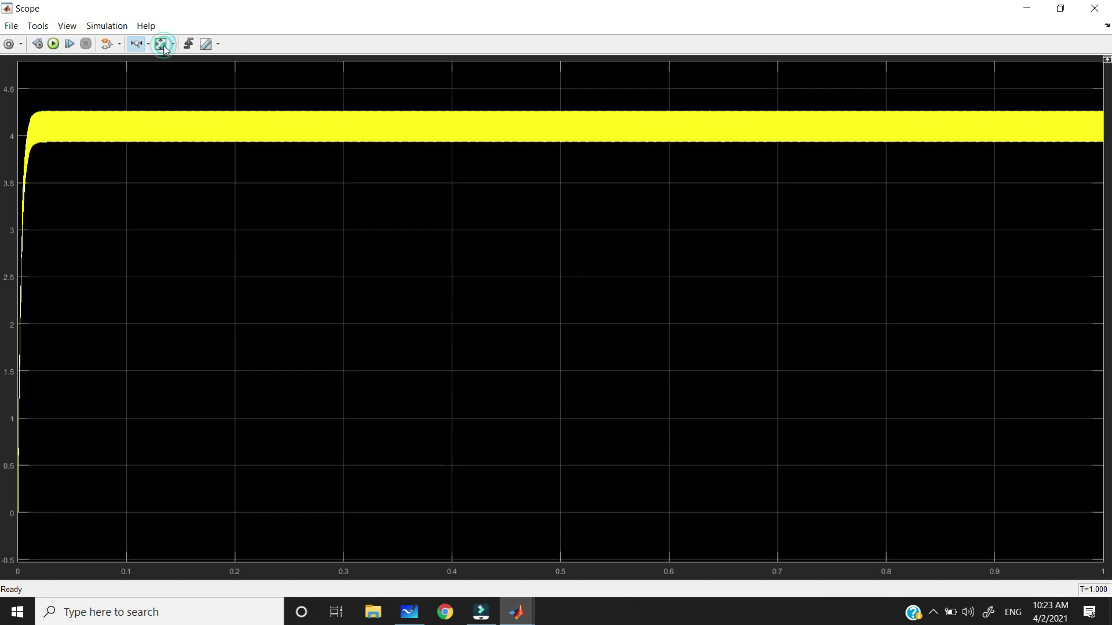
# Zoom in on the Scope's time axis to examine the output voltage ripple over several switching periods
pyautogui.moveTo(169, 84); pyautogui.dragTo(428, 91)
pyautogui.click(229, 80)
pyautogui.moveTo(307, 87); pyautogui.dragTo(349, 90)
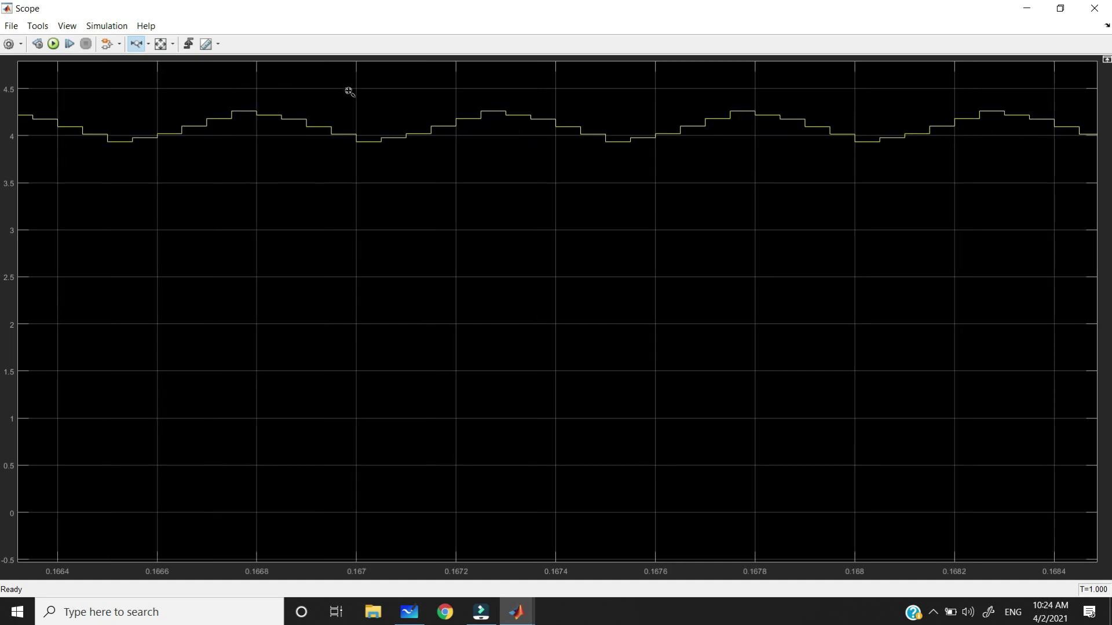
pyautogui.click(160, 43)
pyautogui.moveTo(176, 82); pyautogui.dragTo(347, 92)
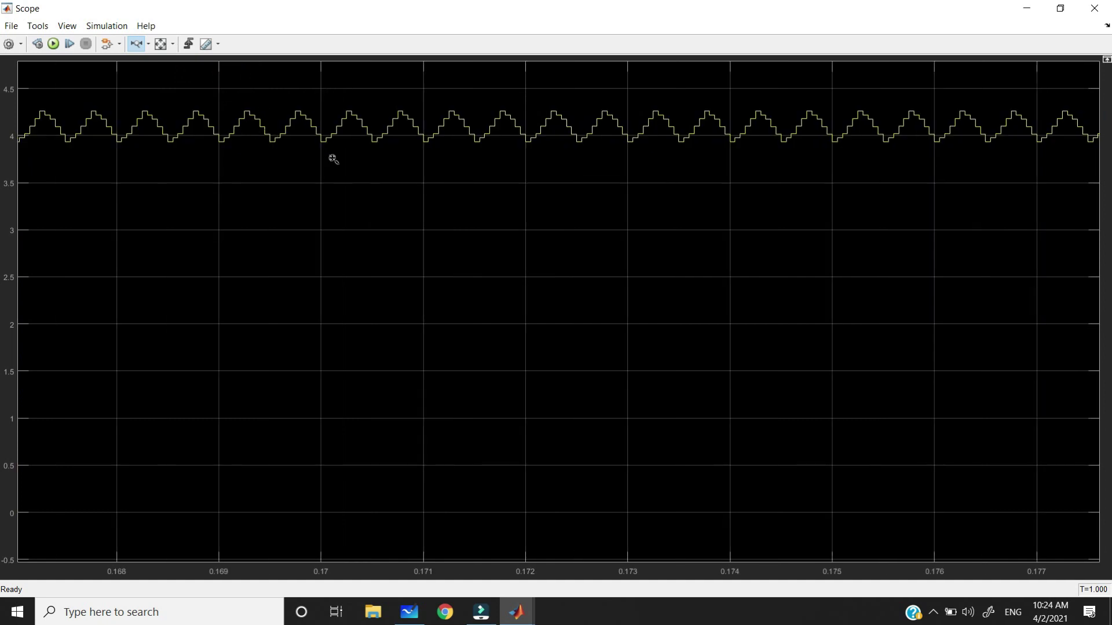
# Compare the Scope's ripple with the inductor waveform sketched in Microsoft Whiteboard, and close the Scope
pyautogui.click(409, 612)
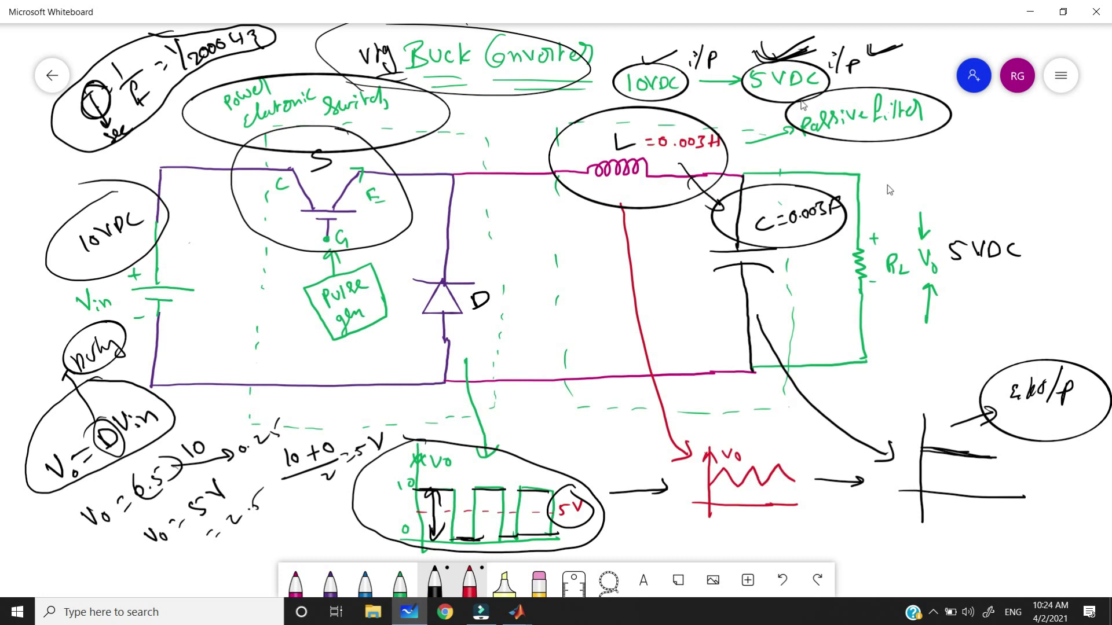
pyautogui.hotkey('alt', 'Tab')
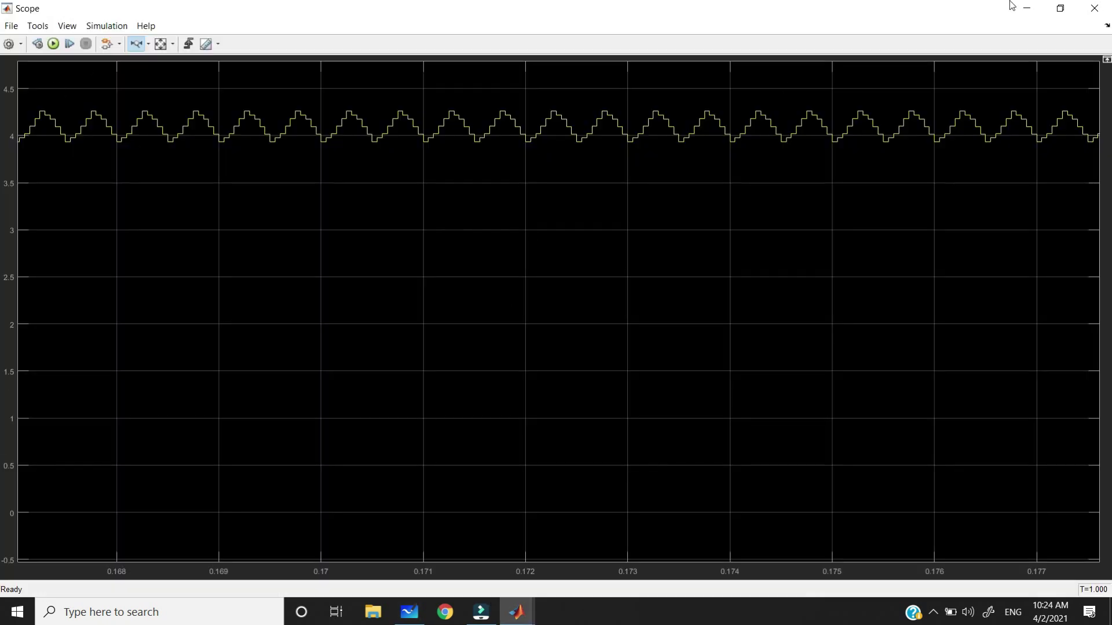
pyautogui.click(1094, 8)
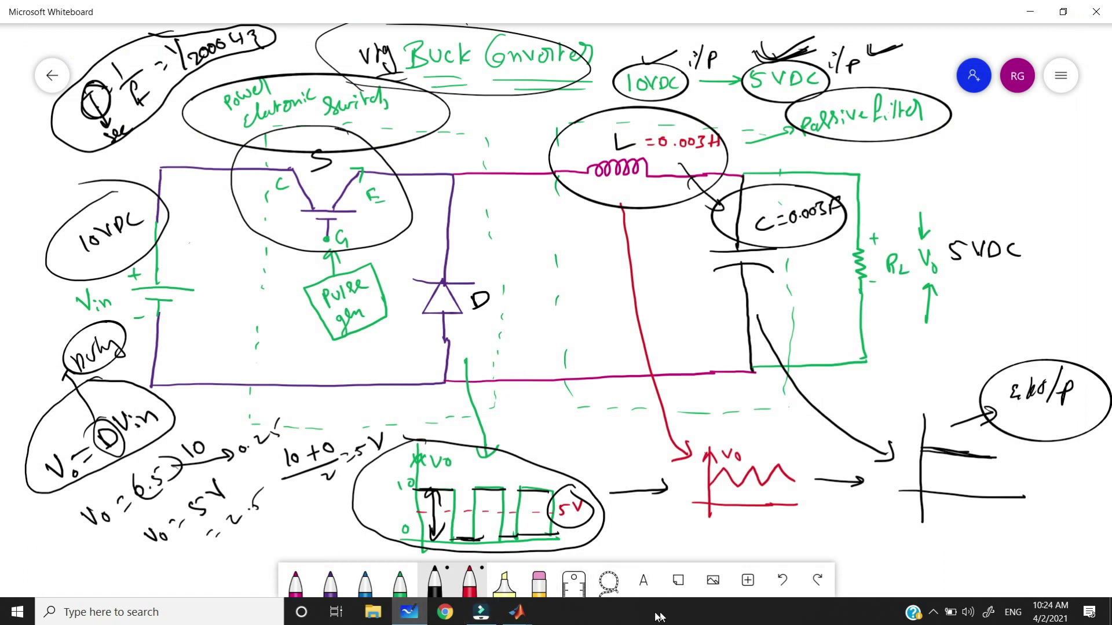
# Return to the Simulink model and place a copy of the load resistor block between the inductor and the load
pyautogui.moveTo(524, 615)
pyautogui.click(543, 544)
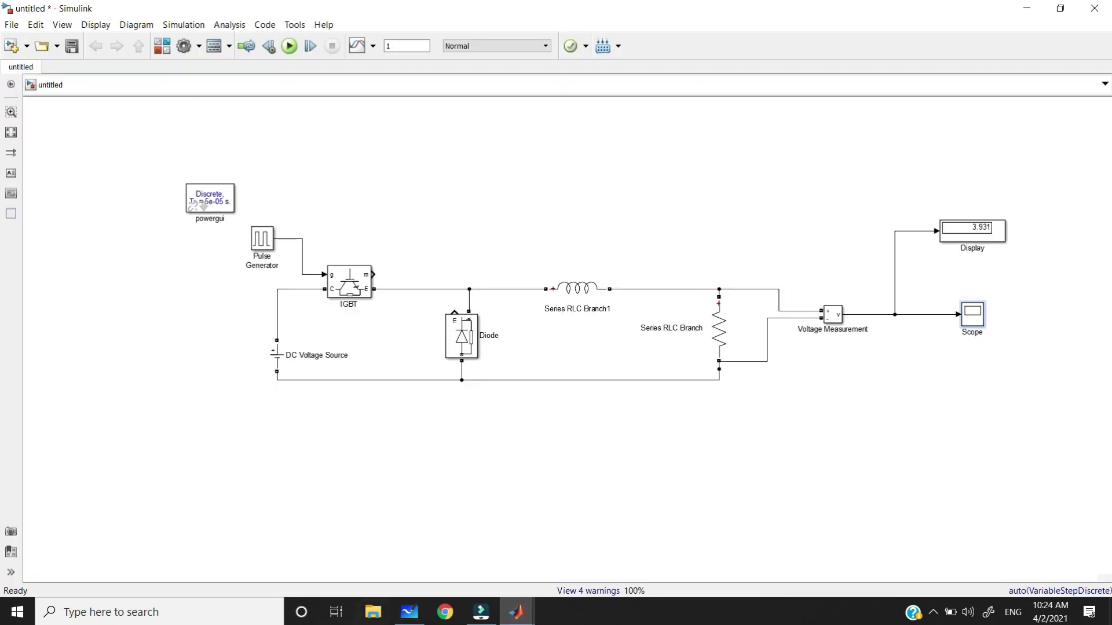
pyautogui.click(719, 339)
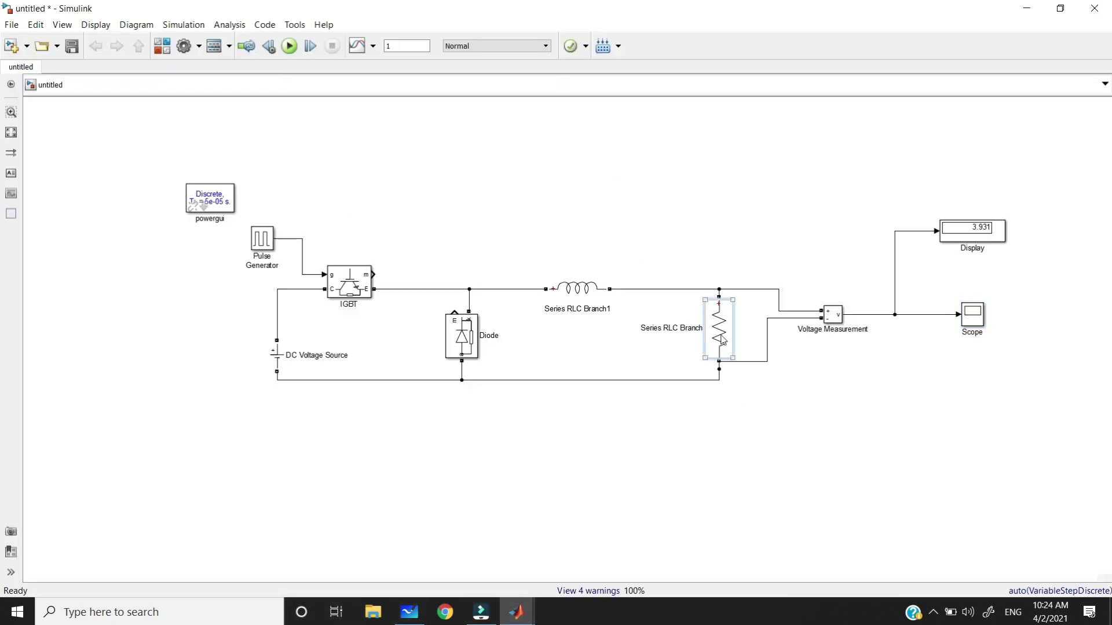
pyautogui.moveTo(723, 340); pyautogui.dragTo(663, 334)
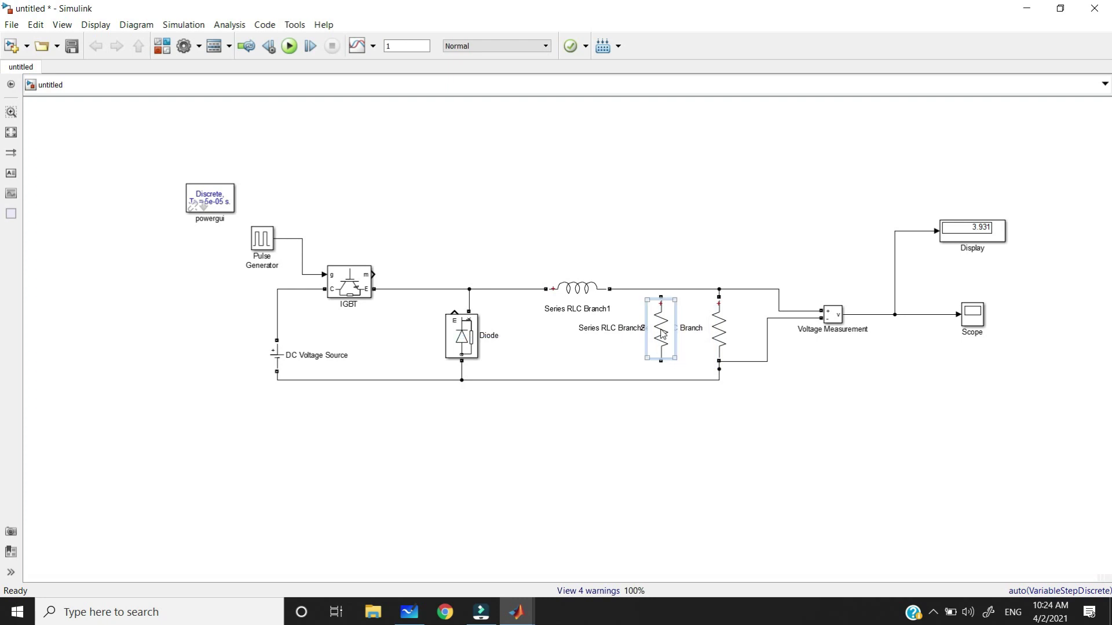
# Change the copied branch block between the inductor and the load to type C with a capacitance of 0.003 F
pyautogui.doubleClick(663, 334)
pyautogui.click(645, 413)
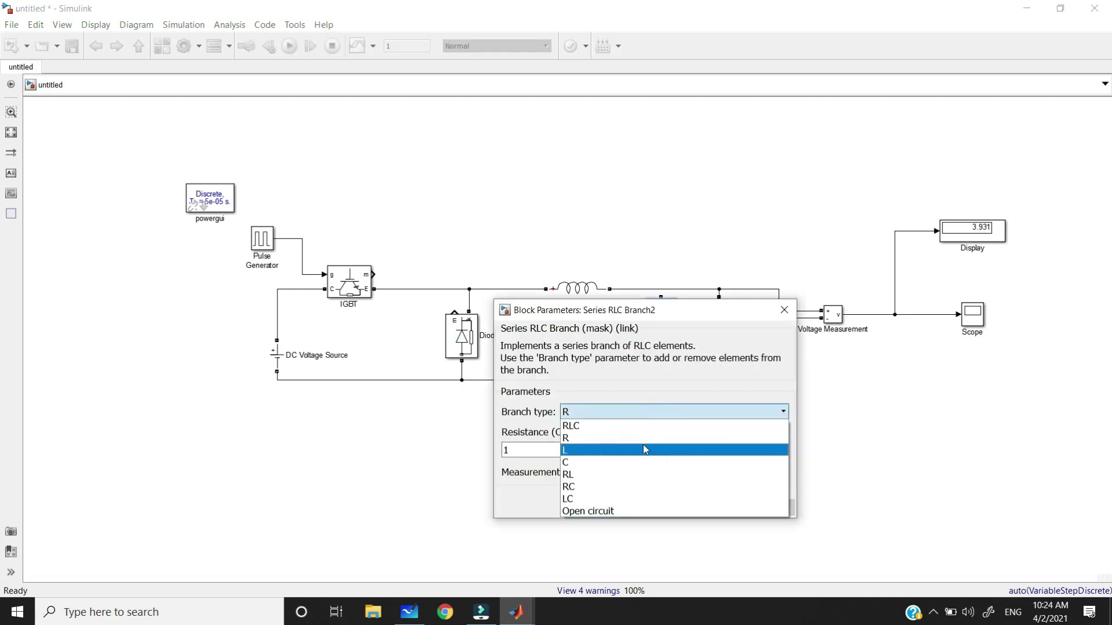
pyautogui.click(640, 462)
pyautogui.click(596, 527)
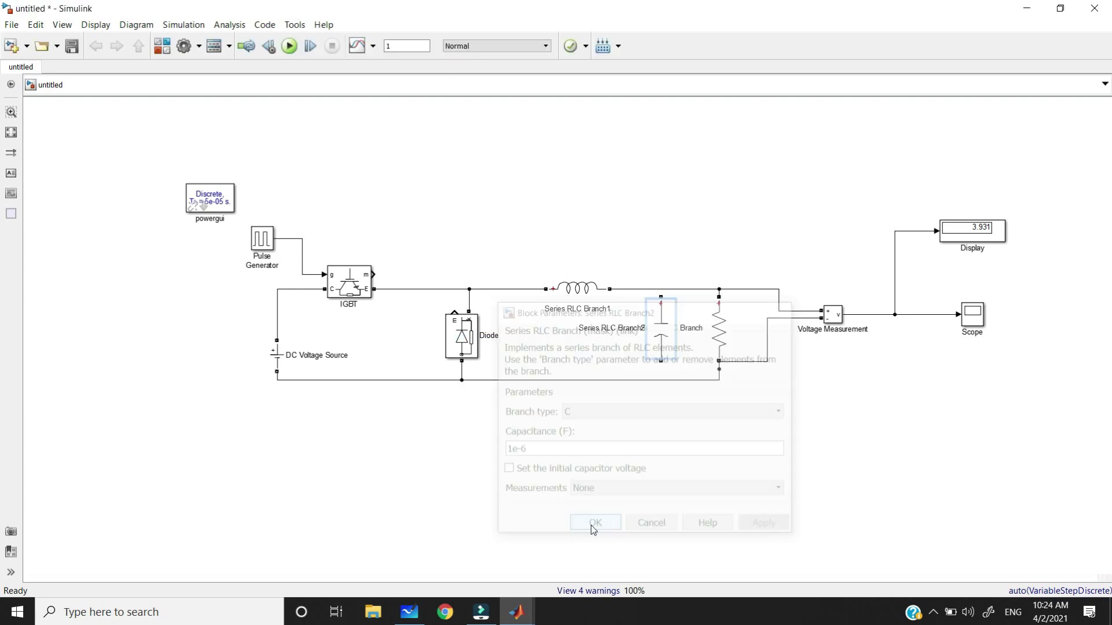
pyautogui.doubleClick(663, 333)
pyautogui.doubleClick(585, 444)
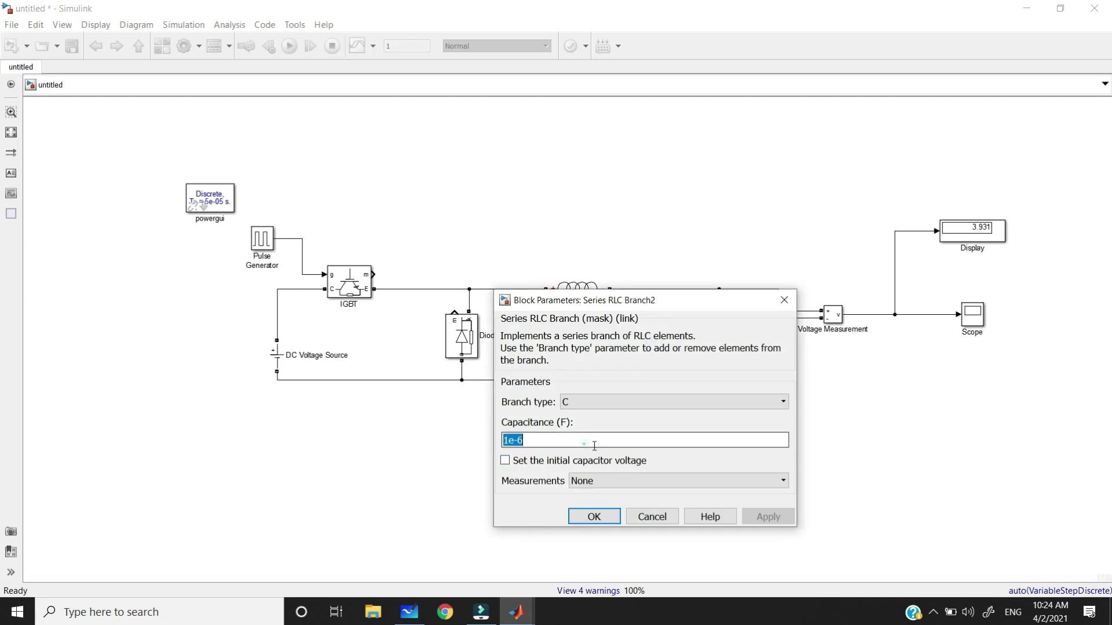
pyautogui.write('0.003')
pyautogui.press('Return')
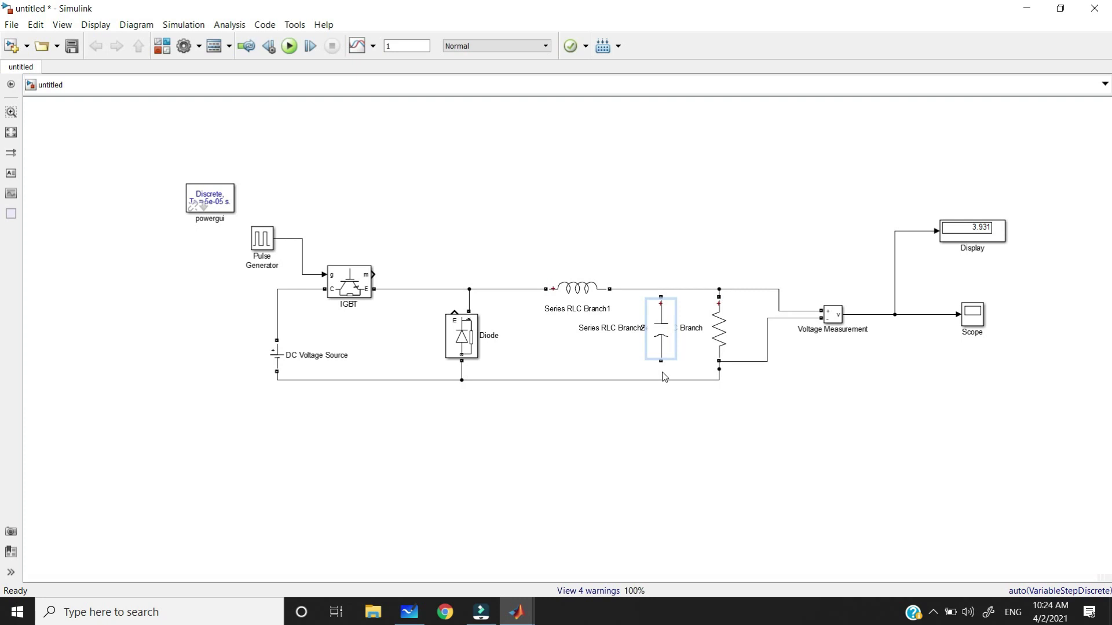
# Connect the capacitor across the output and return lines, and shift the DC Voltage Source and load resistor slightly for spacing
pyautogui.moveTo(662, 364); pyautogui.dragTo(662, 379)
pyautogui.moveTo(661, 296); pyautogui.dragTo(667, 292)
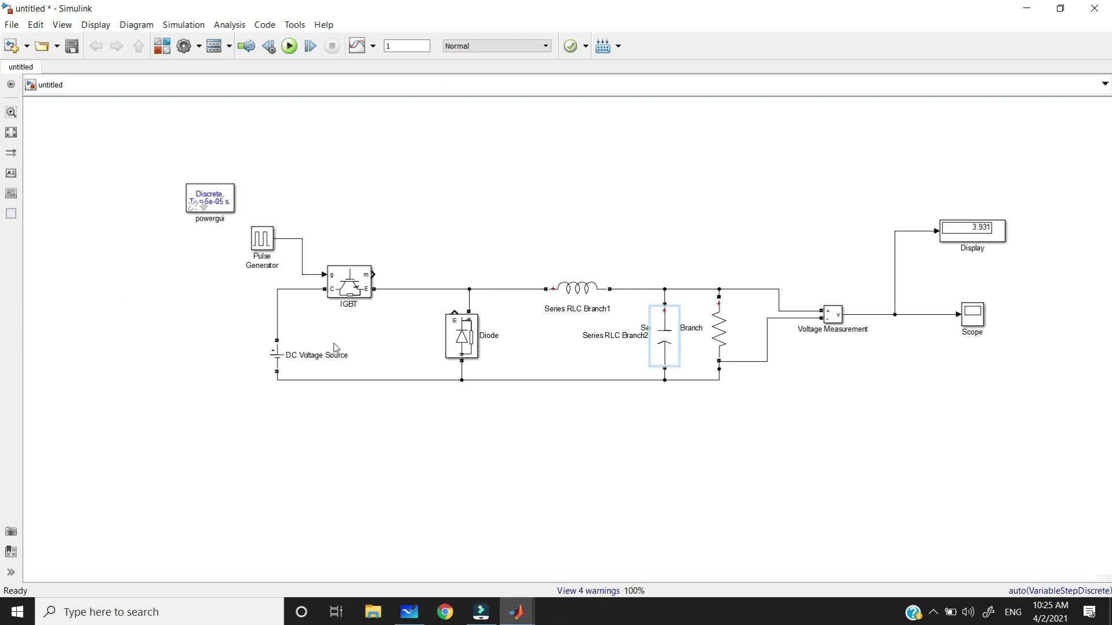
pyautogui.moveTo(277, 354); pyautogui.dragTo(266, 336)
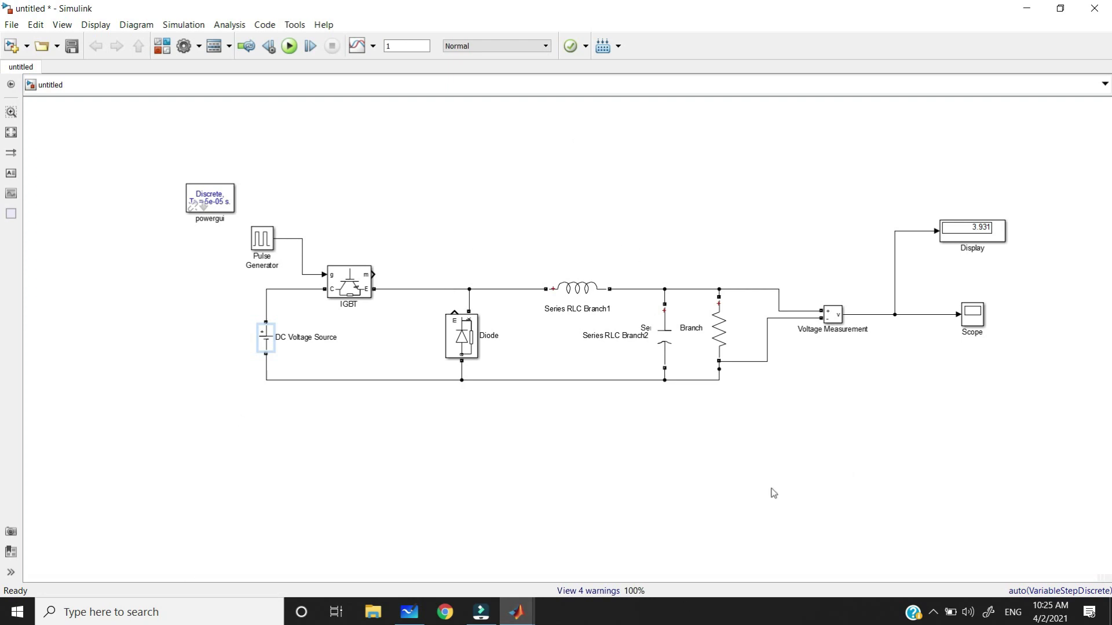
pyautogui.moveTo(718, 333); pyautogui.dragTo(722, 333)
pyautogui.click(817, 413)
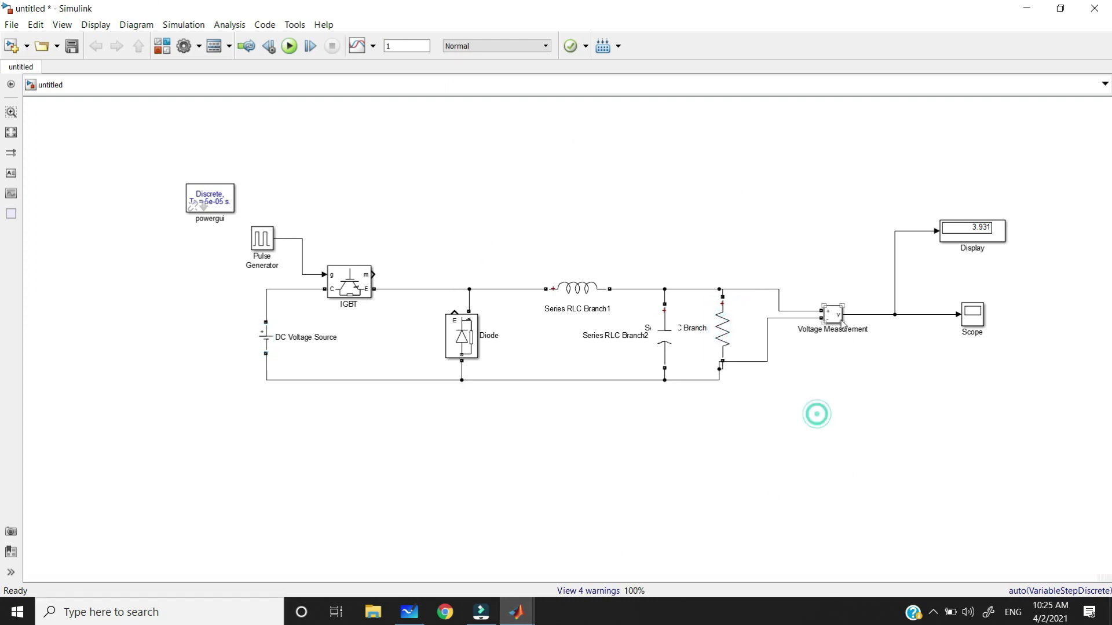
# Wire a copy of the Voltage Measurement block across the DC Voltage Source and connect its output to a copied Scope
pyautogui.moveTo(834, 318)
pyautogui.mouseDown()
pyautogui.moveTo(618, 444)
pyautogui.moveTo(259, 442)
pyautogui.moveTo(249, 347)
pyautogui.moveTo(254, 298)
pyautogui.moveTo(266, 294)
pyautogui.mouseUp()
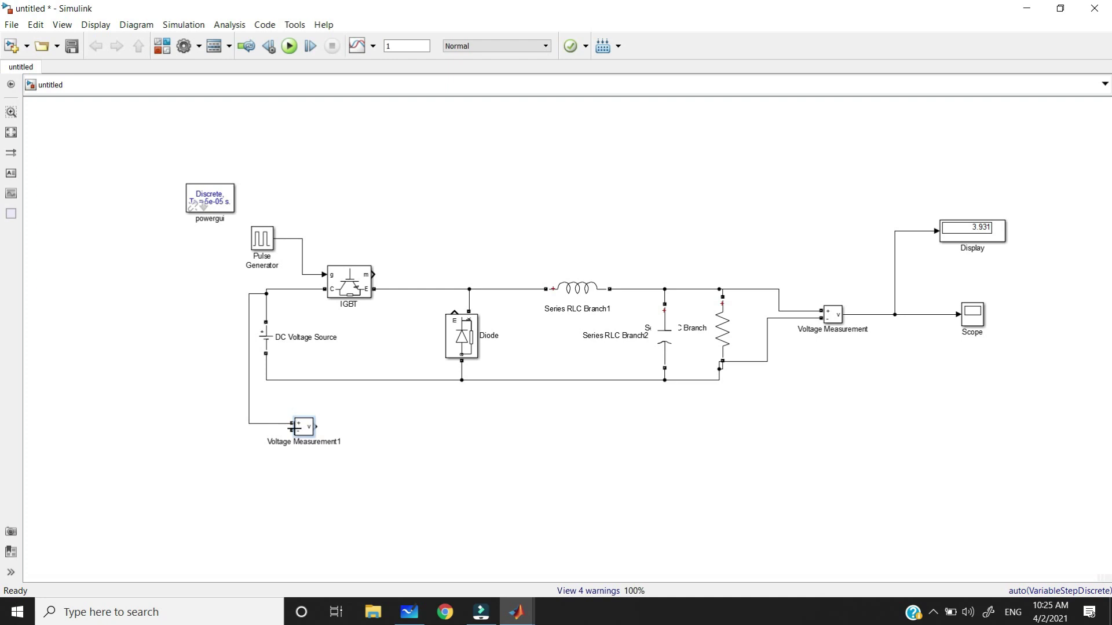
pyautogui.moveTo(286, 431); pyautogui.dragTo(280, 380)
pyautogui.moveTo(982, 318); pyautogui.dragTo(425, 426)
pyautogui.click(387, 427)
pyautogui.click(387, 430)
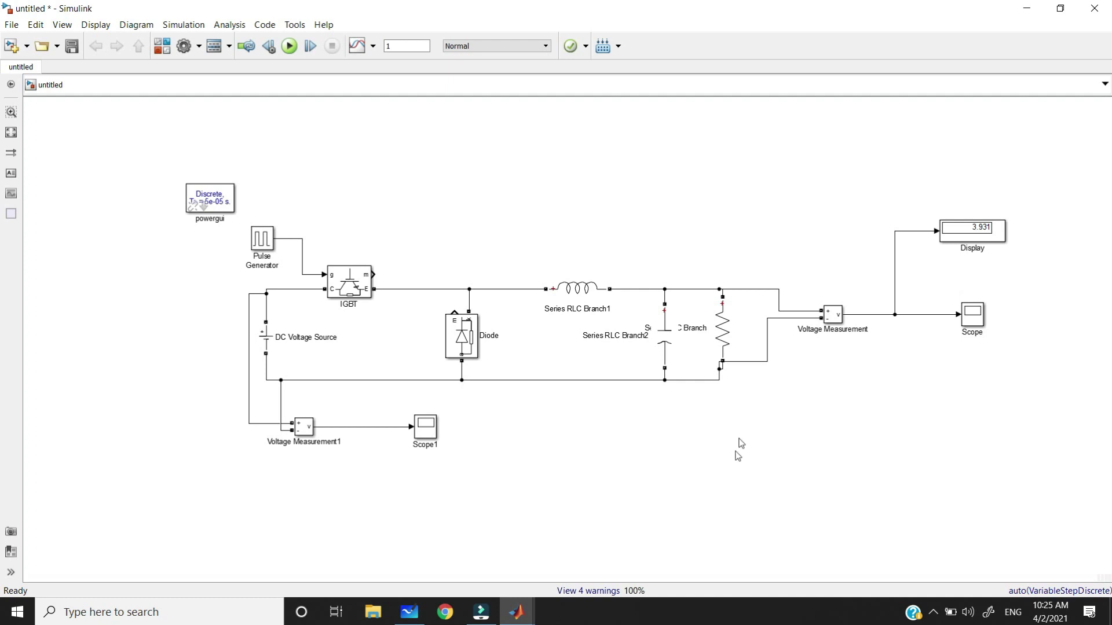
# Add another Scope copy with 2 input ports and feed it the source and output voltage measurements
pyautogui.moveTo(440, 430); pyautogui.dragTo(793, 454)
pyautogui.doubleClick(791, 453)
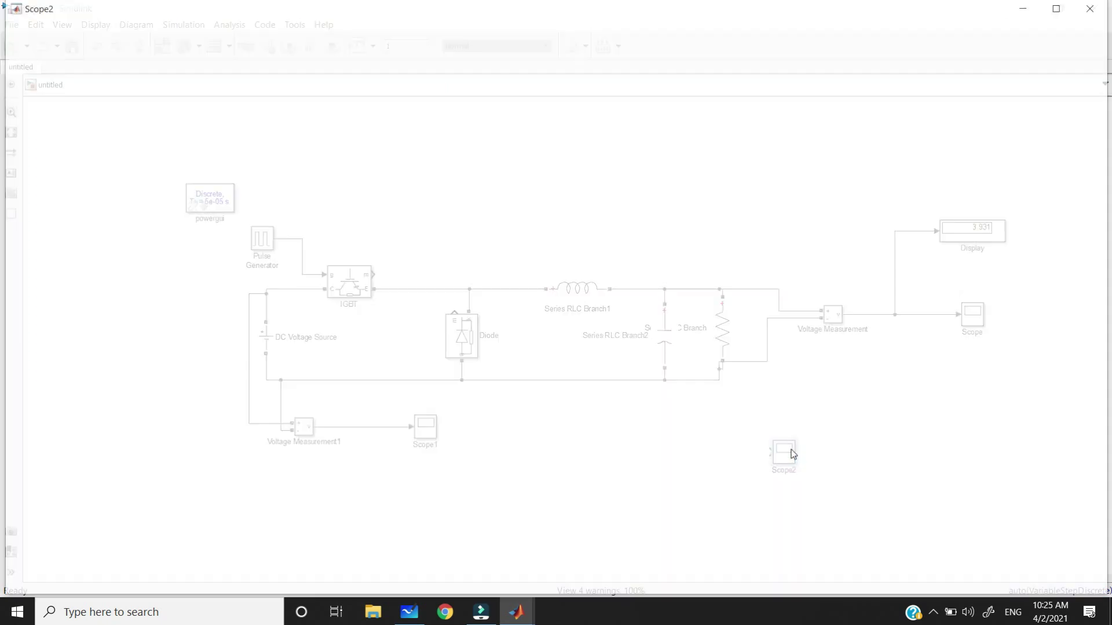
pyautogui.click(9, 44)
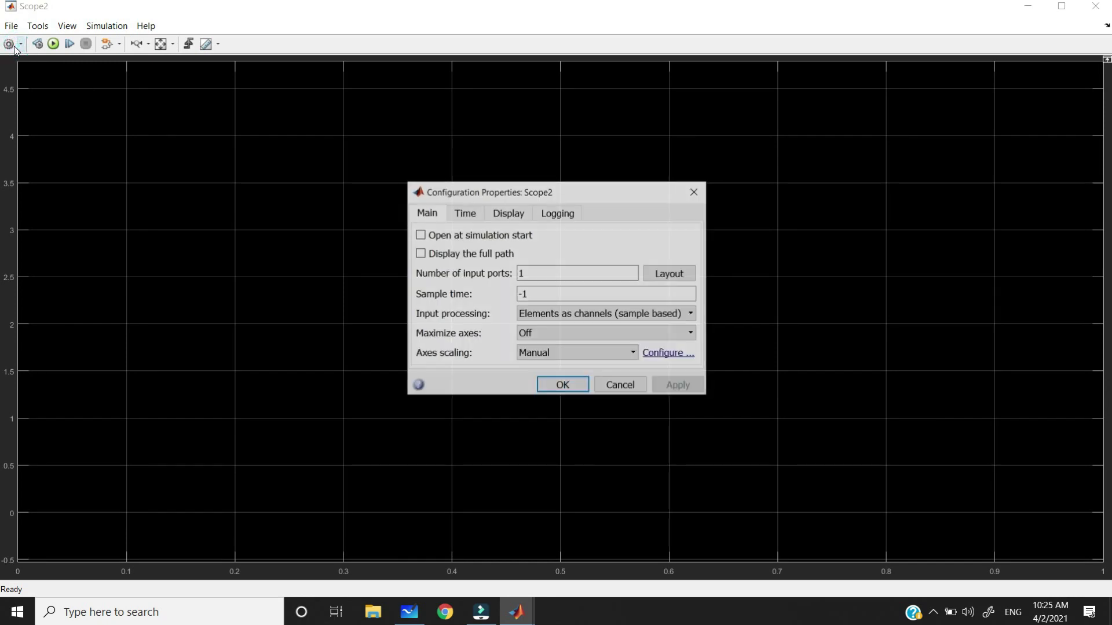
pyautogui.doubleClick(539, 272)
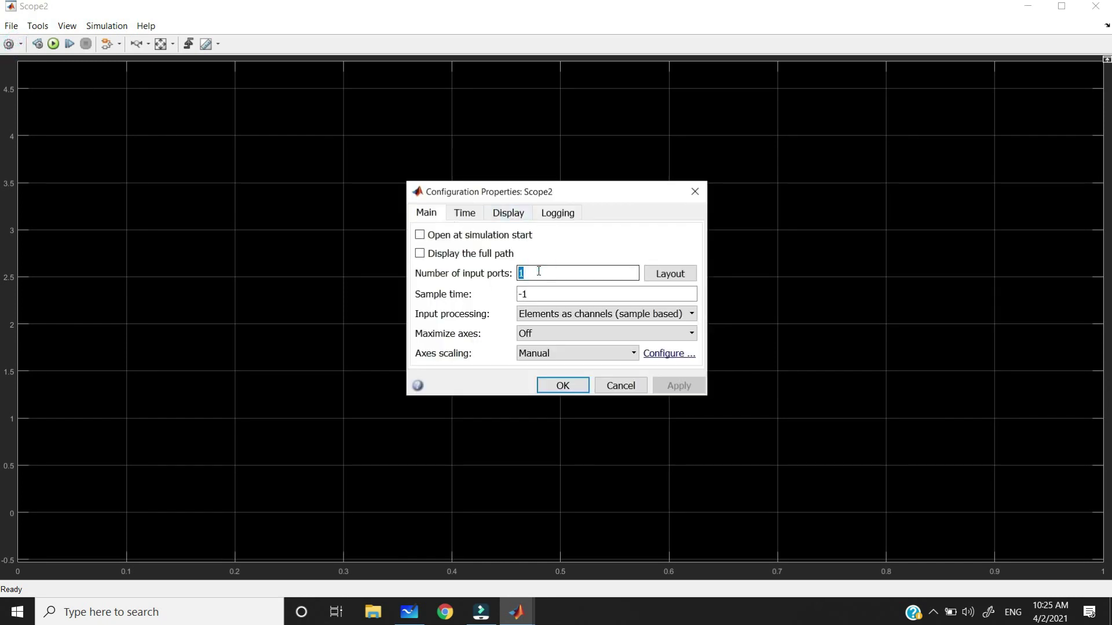
pyautogui.write('2')
pyautogui.click(560, 385)
pyautogui.click(1095, 6)
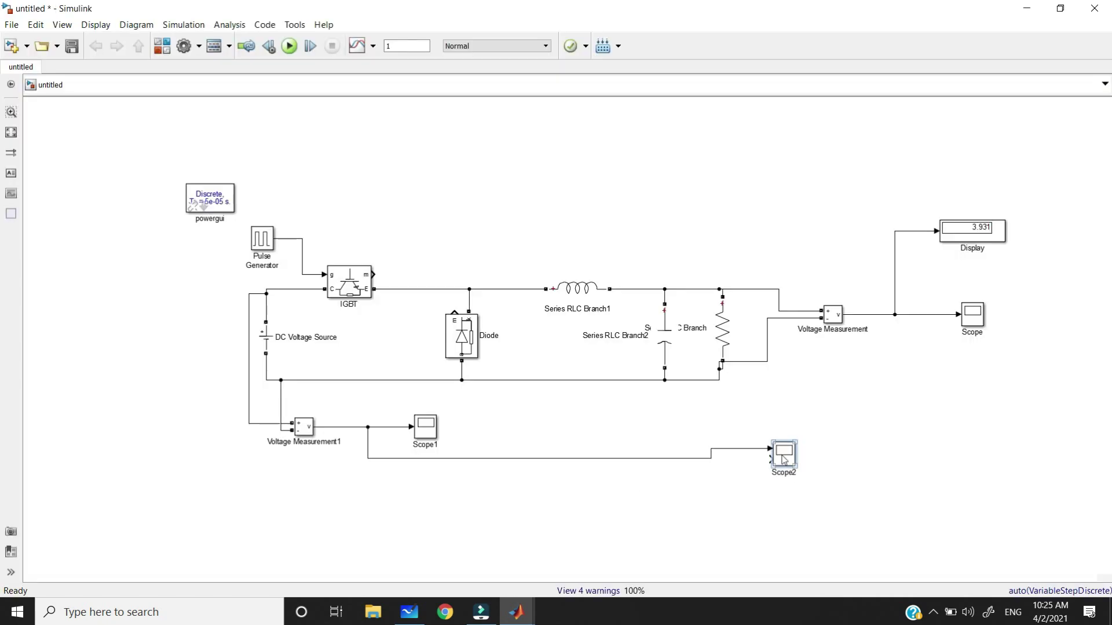
pyautogui.moveTo(771, 460)
pyautogui.mouseDown()
pyautogui.moveTo(685, 436)
pyautogui.moveTo(905, 345)
pyautogui.moveTo(925, 315)
pyautogui.mouseUp()
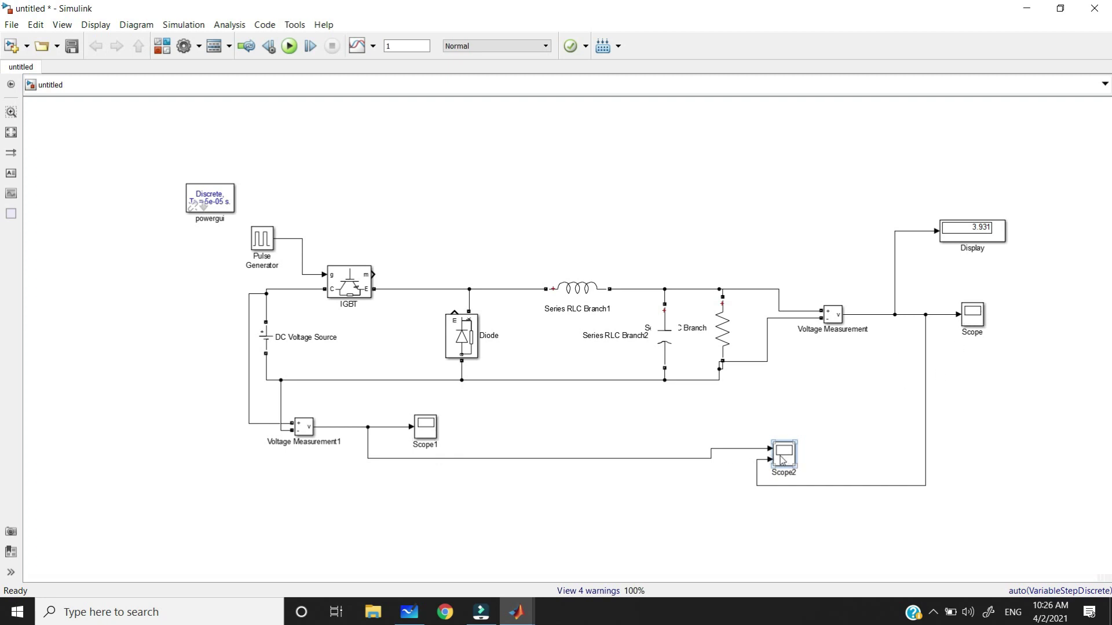
# Run the simulation with the capacitor in place, view the full output voltage waveform in the output Scope, and close it
pyautogui.click(289, 46)
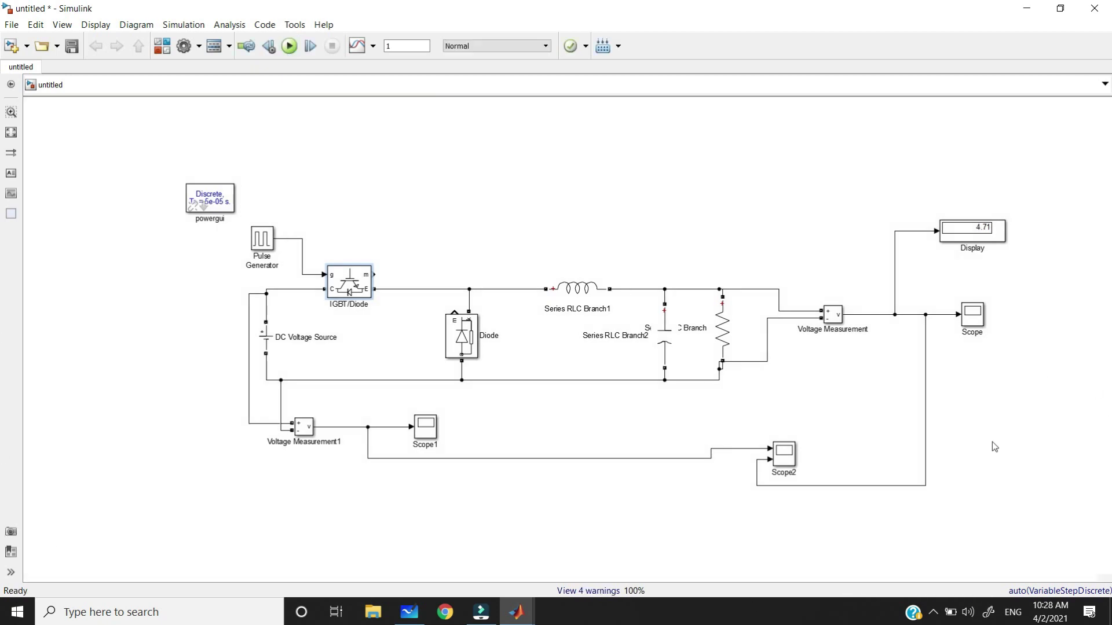
pyautogui.doubleClick(971, 325)
pyautogui.click(161, 43)
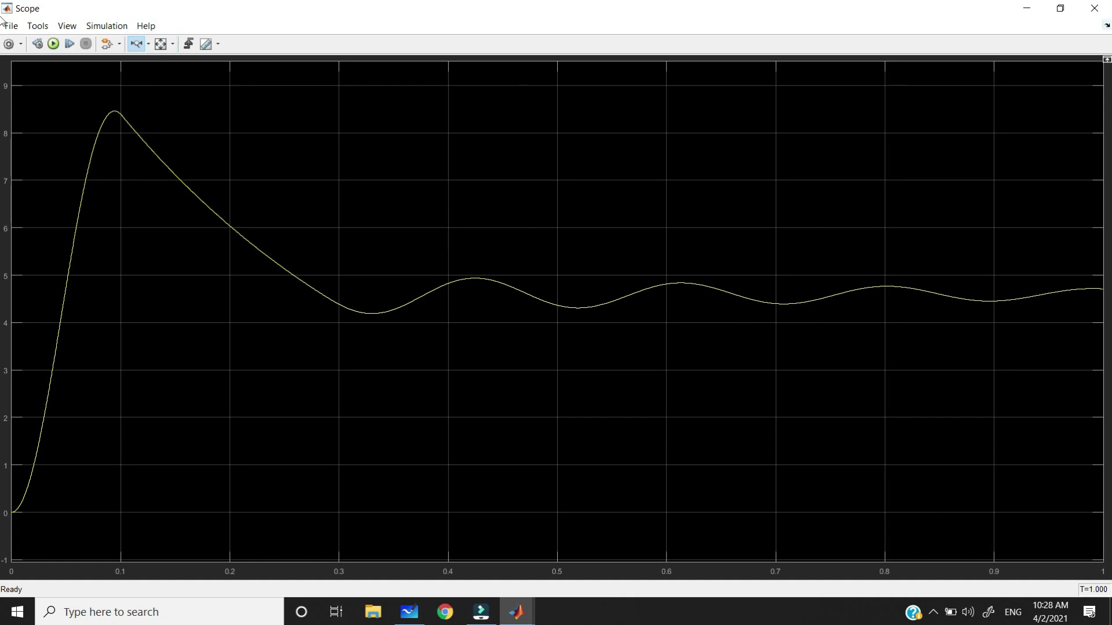
pyautogui.click(1094, 8)
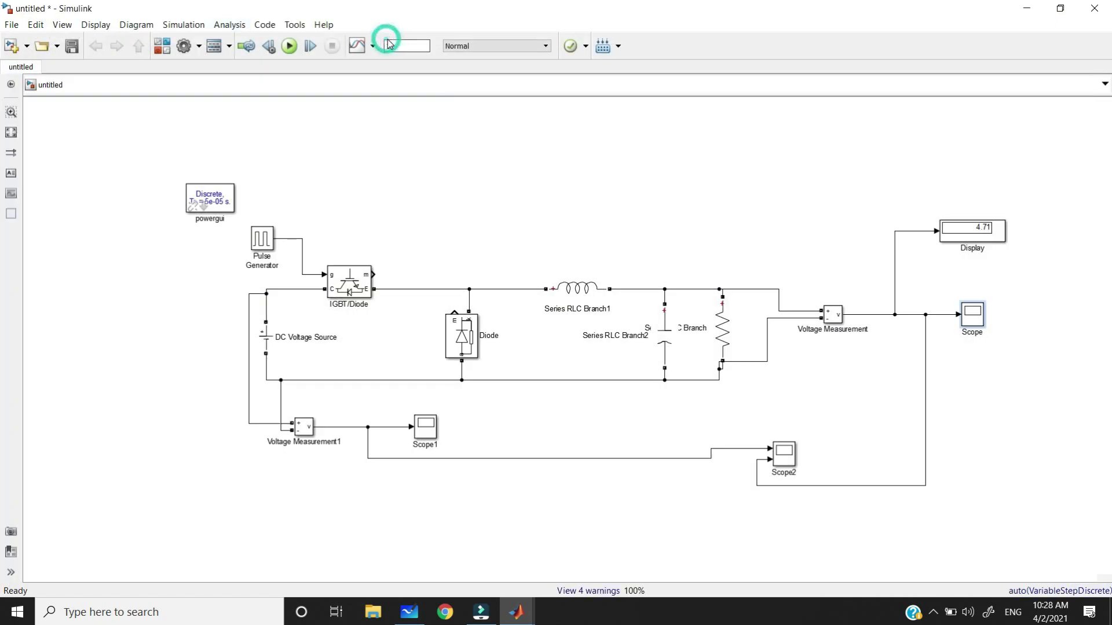
# Set the simulation stop time to 10, rerun the model, and examine the output voltage waveform in the output Scope
pyautogui.click(387, 49)
pyautogui.write('0')
pyautogui.hotkey('ctrl', 't')
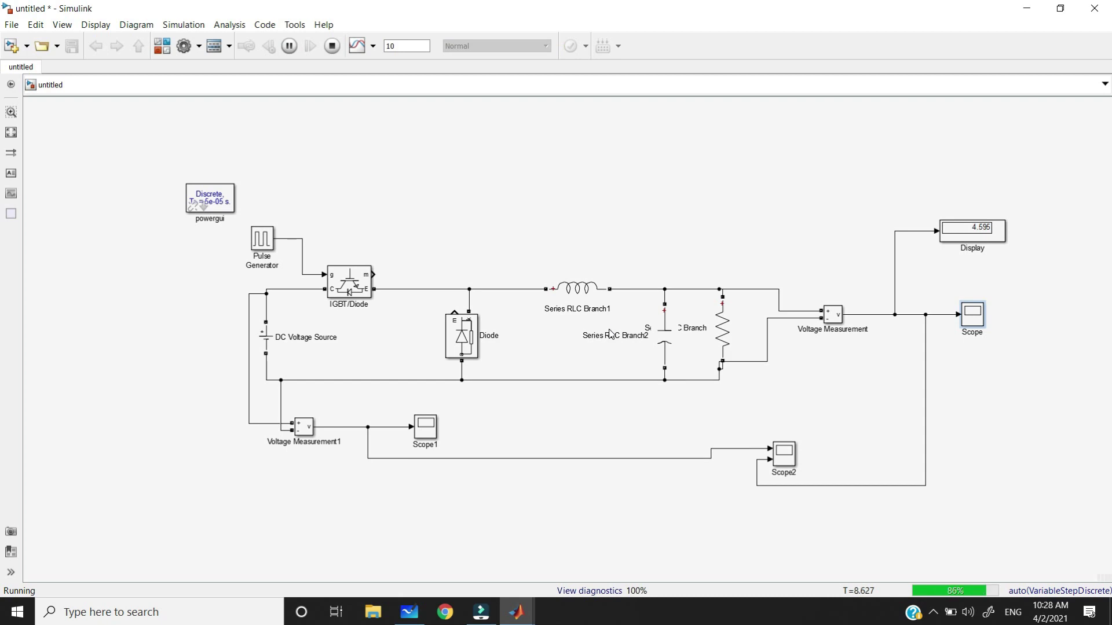
pyautogui.doubleClick(972, 314)
pyautogui.moveTo(435, 266); pyautogui.dragTo(666, 270)
pyautogui.moveTo(503, 268); pyautogui.dragTo(628, 262)
pyautogui.hotkey('alt', 'Tab')
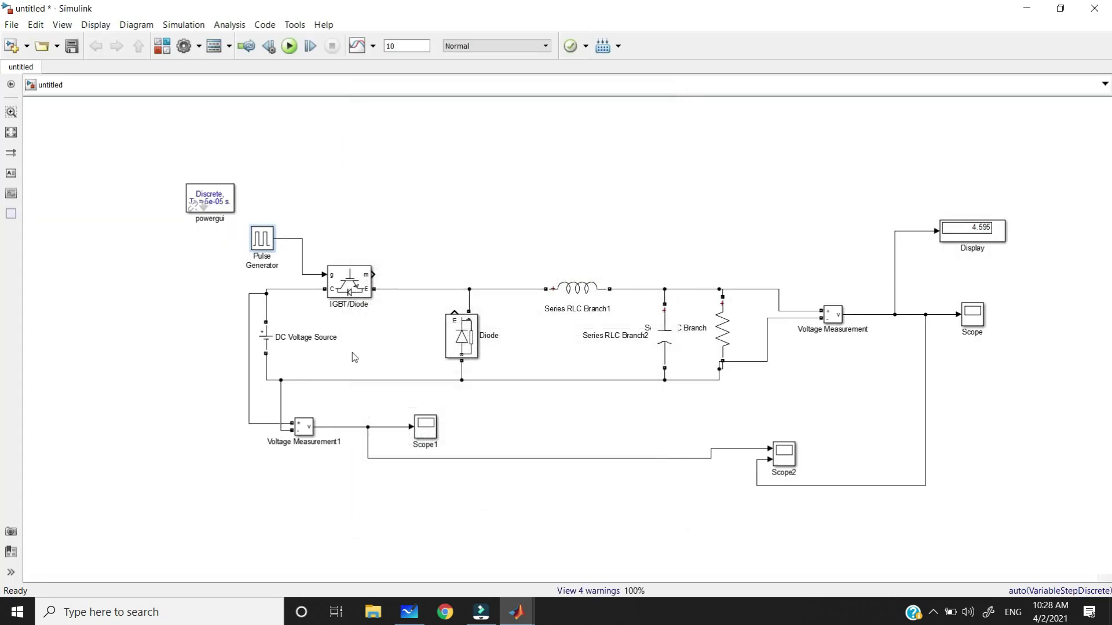
# Check the Pulse Generator's pulse width and compare it with the duty-cycle calculation in Microsoft Whiteboard
pyautogui.doubleClick(260, 240)
pyautogui.doubleClick(409, 458)
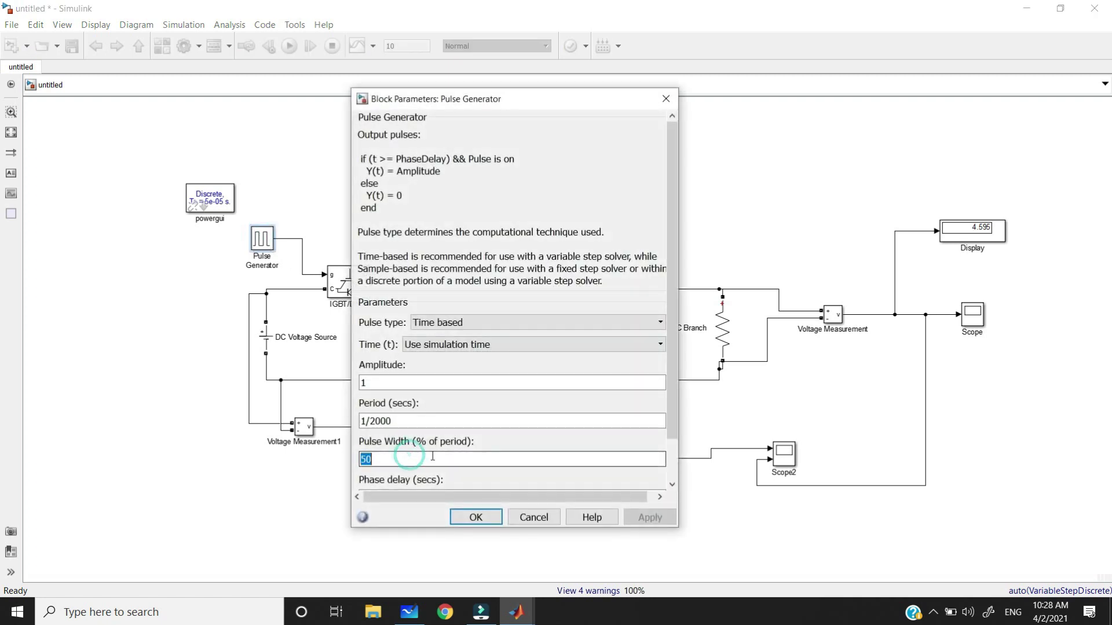
pyautogui.click(475, 517)
pyautogui.click(268, 337)
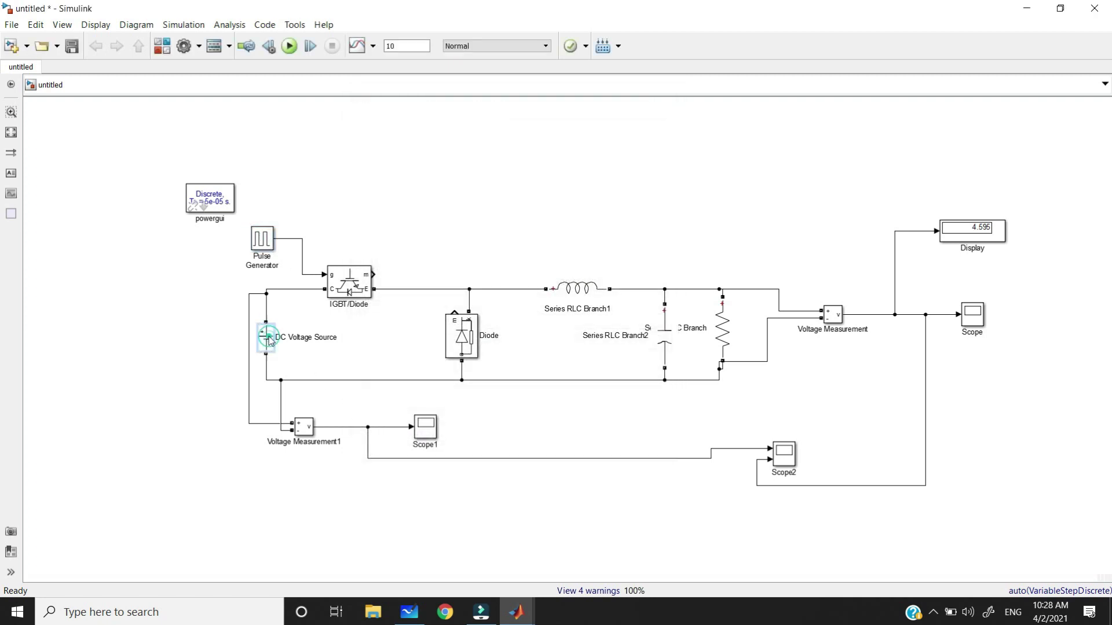
pyautogui.click(408, 612)
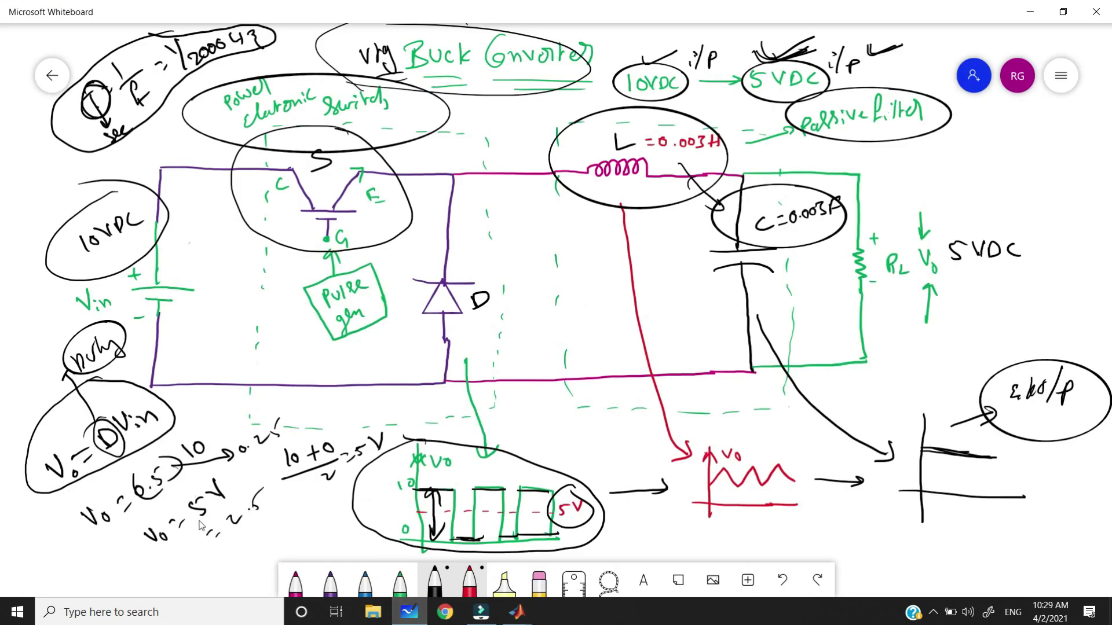
# Return to the Simulink model and examine the output voltage on the Display block and the IGBT/Diode switch
pyautogui.click(516, 612)
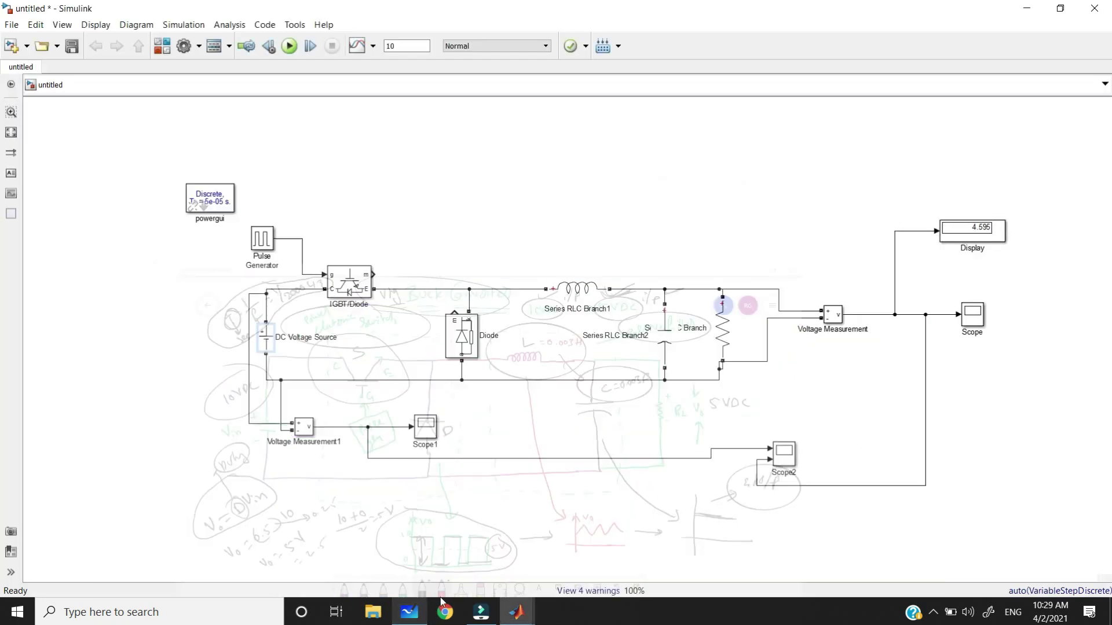
pyautogui.click(998, 238)
pyautogui.scroll(1, 998, 239)
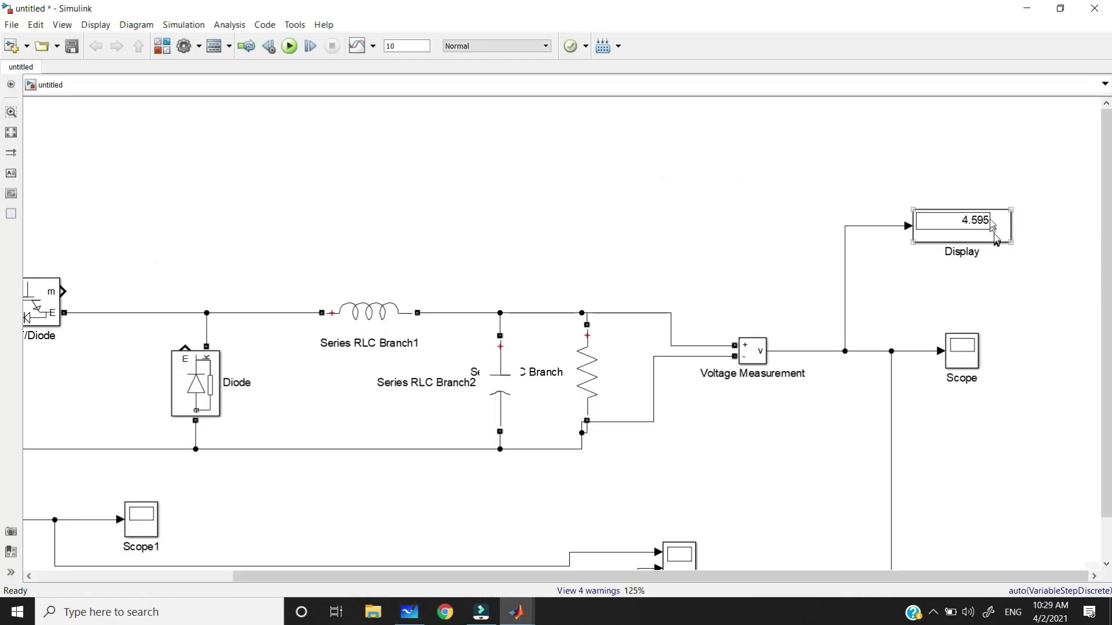
pyautogui.scroll(1, 994, 232)
pyautogui.scroll(-3, 962, 238)
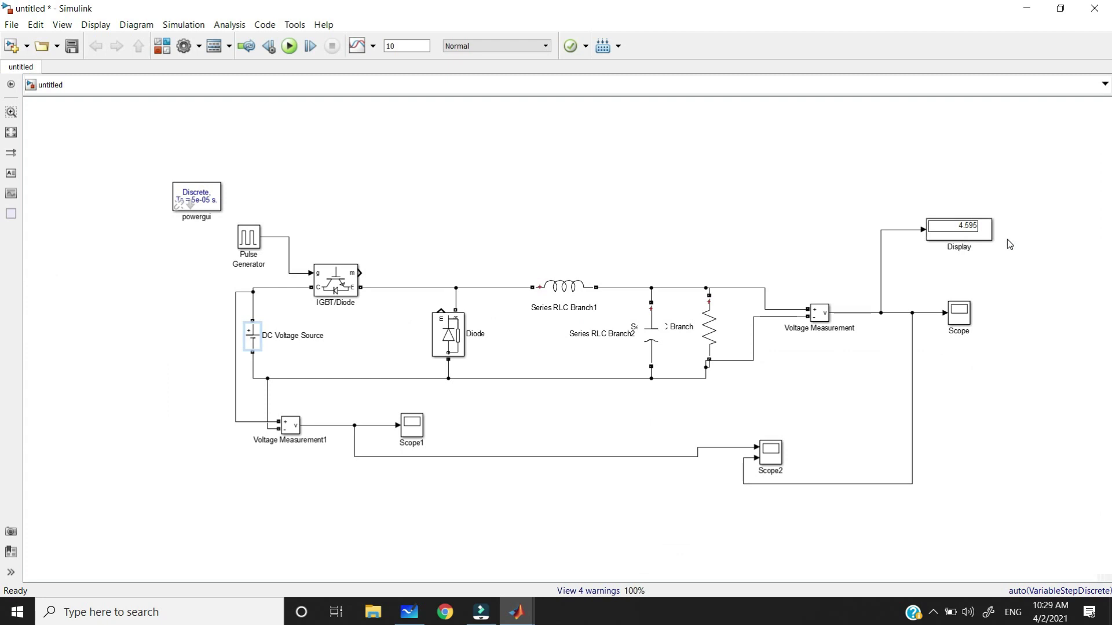
pyautogui.click(342, 297)
pyautogui.click(378, 260)
pyautogui.click(283, 198)
pyautogui.click(968, 244)
pyautogui.scroll(1, 969, 245)
pyautogui.scroll(-1, 949, 246)
pyautogui.click(548, 227)
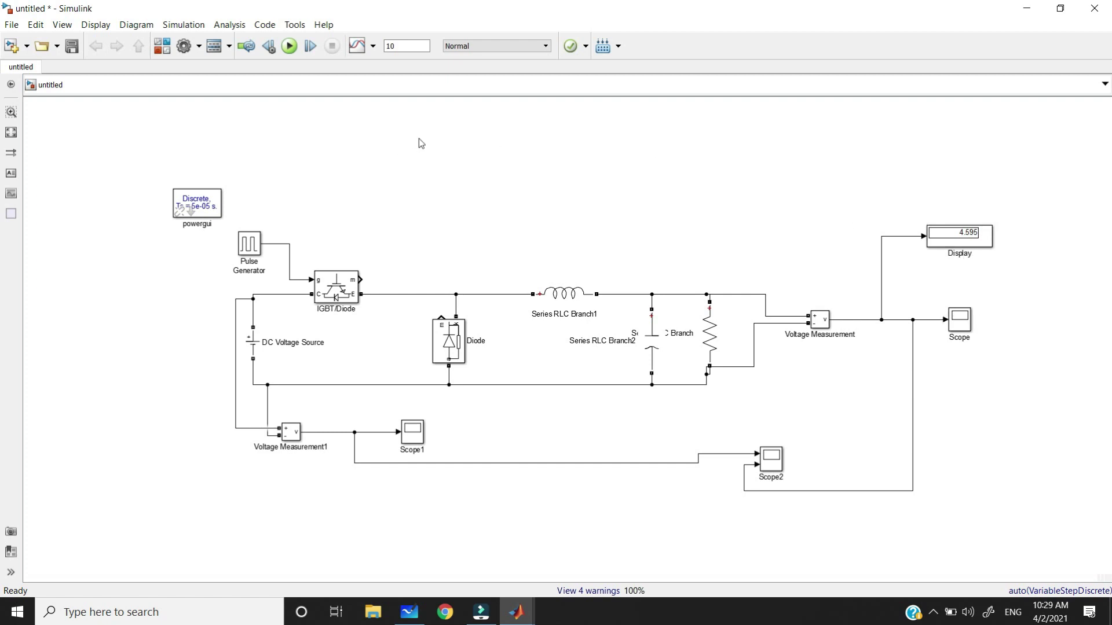
# View the input and output voltages together in the two-input Scope, scaled to fit, and close it
pyautogui.click(774, 469)
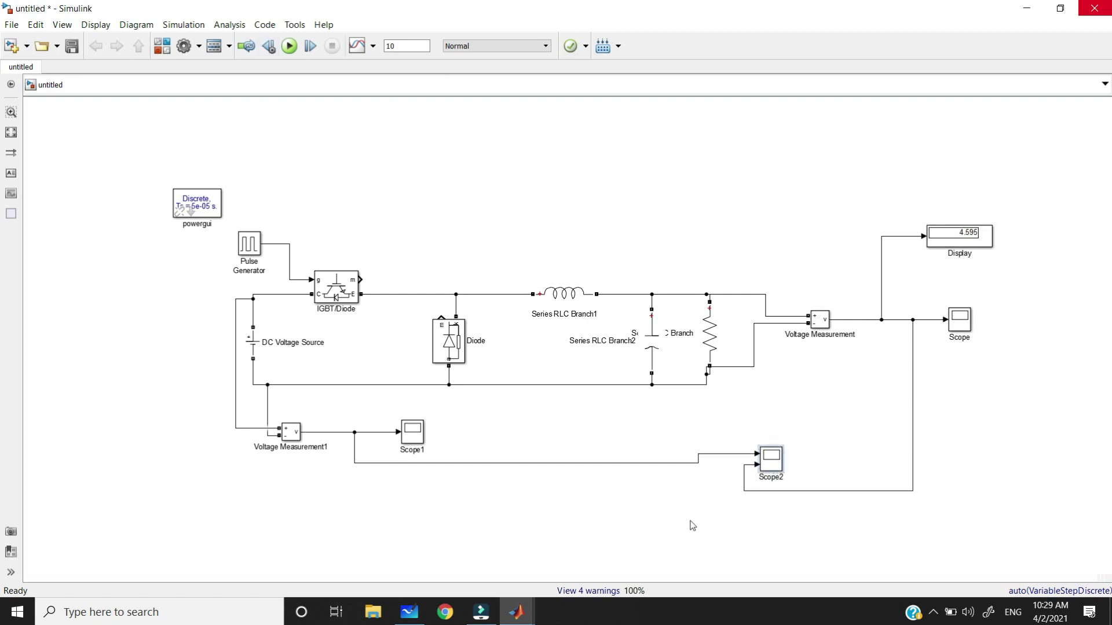
pyautogui.click(161, 44)
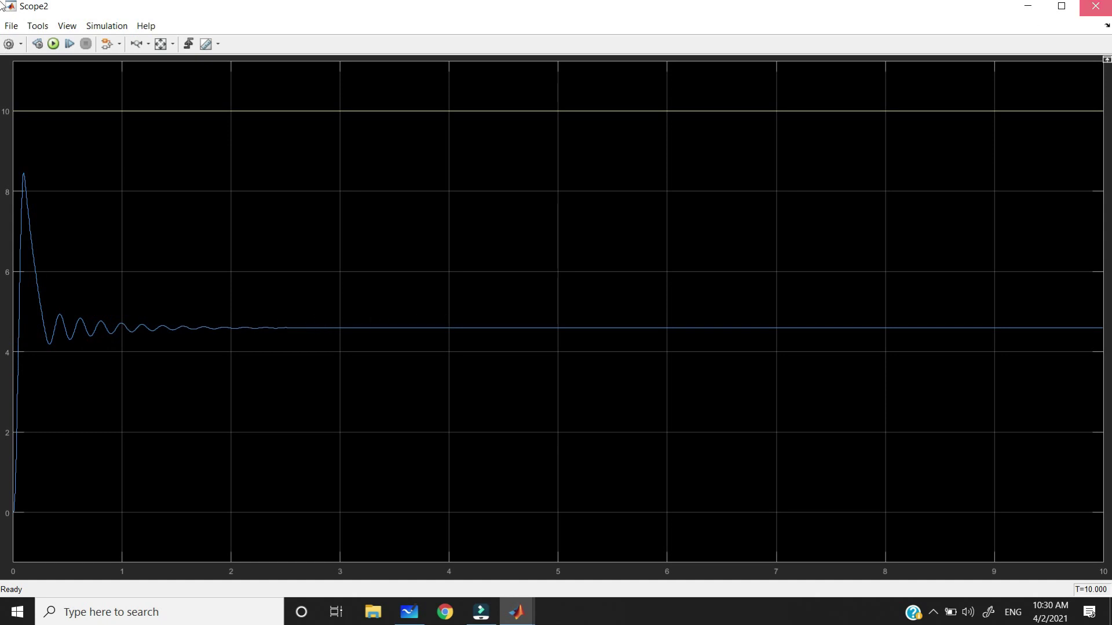
pyautogui.click(1095, 6)
# Set the Pulse Generator's pulse width to 25% and check the matching duty-cycle calculation in Microsoft Whiteboard
pyautogui.doubleClick(249, 243)
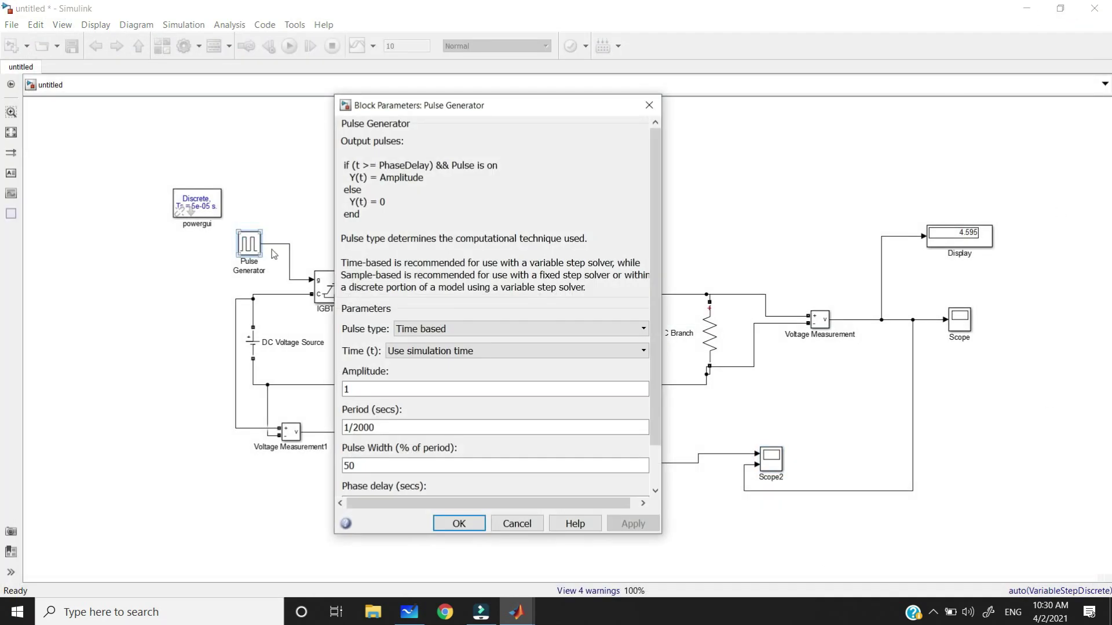
pyautogui.doubleClick(400, 465)
pyautogui.write('2')
pyautogui.press('Return')
pyautogui.click(410, 612)
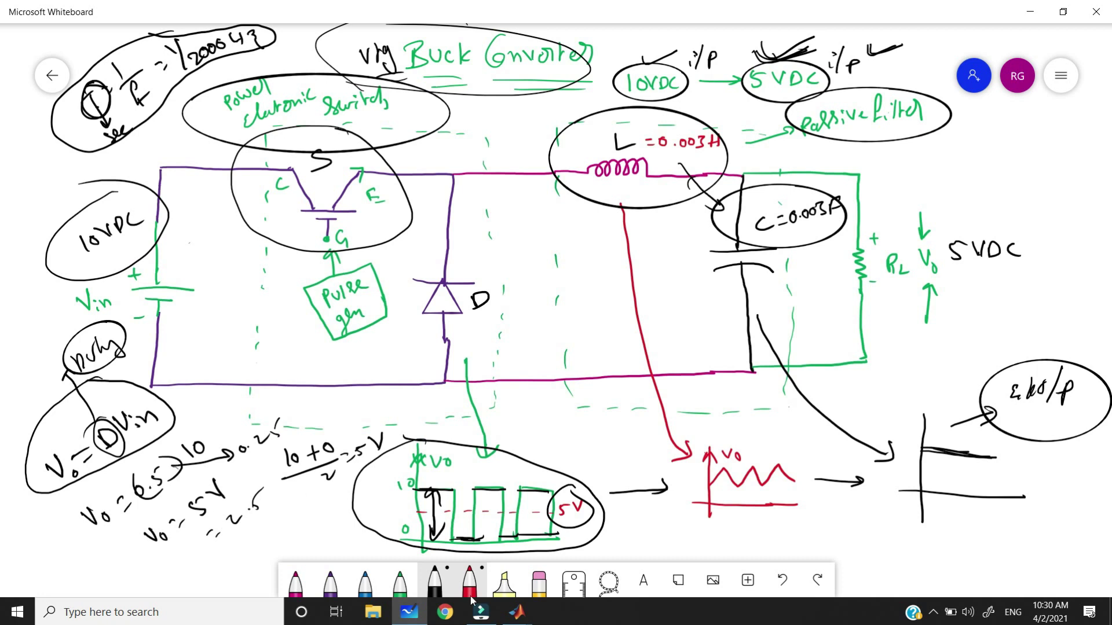
pyautogui.click(410, 612)
# Rerun the Simulink simulation and check the Display's output voltage against the Pulse Generator's pulse width
pyautogui.click(289, 47)
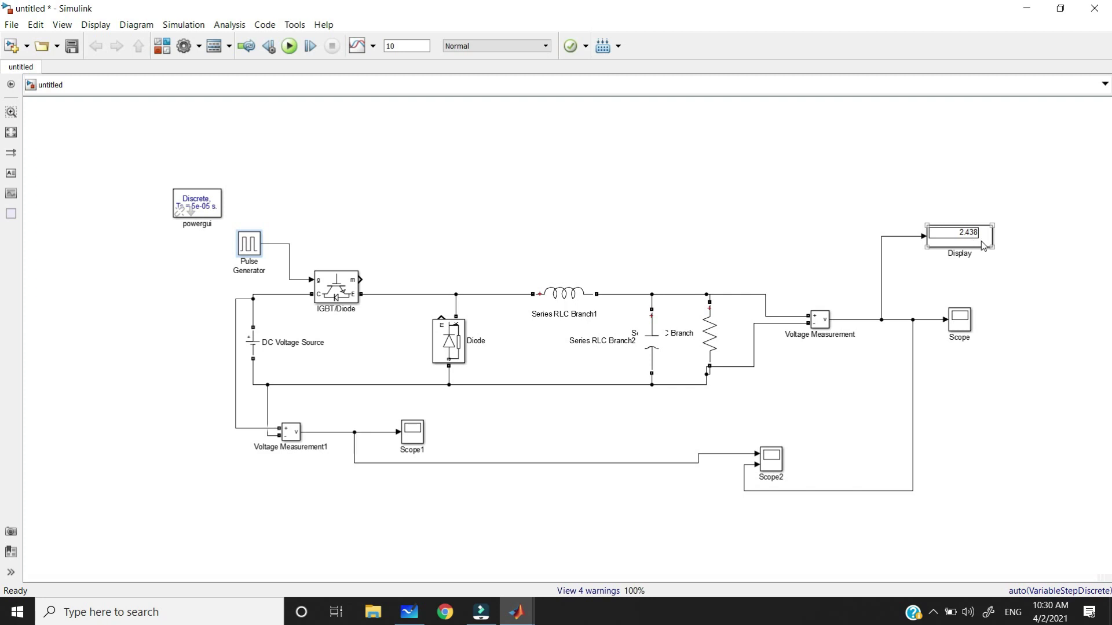
pyautogui.scroll(3, 982, 246)
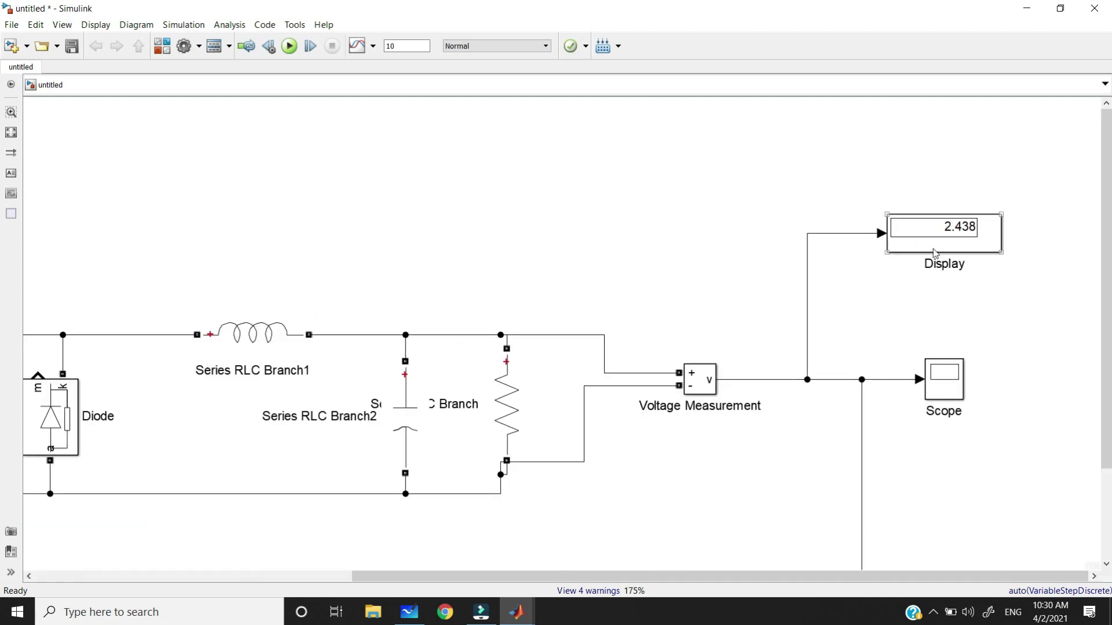
pyautogui.scroll(-2, 933, 253)
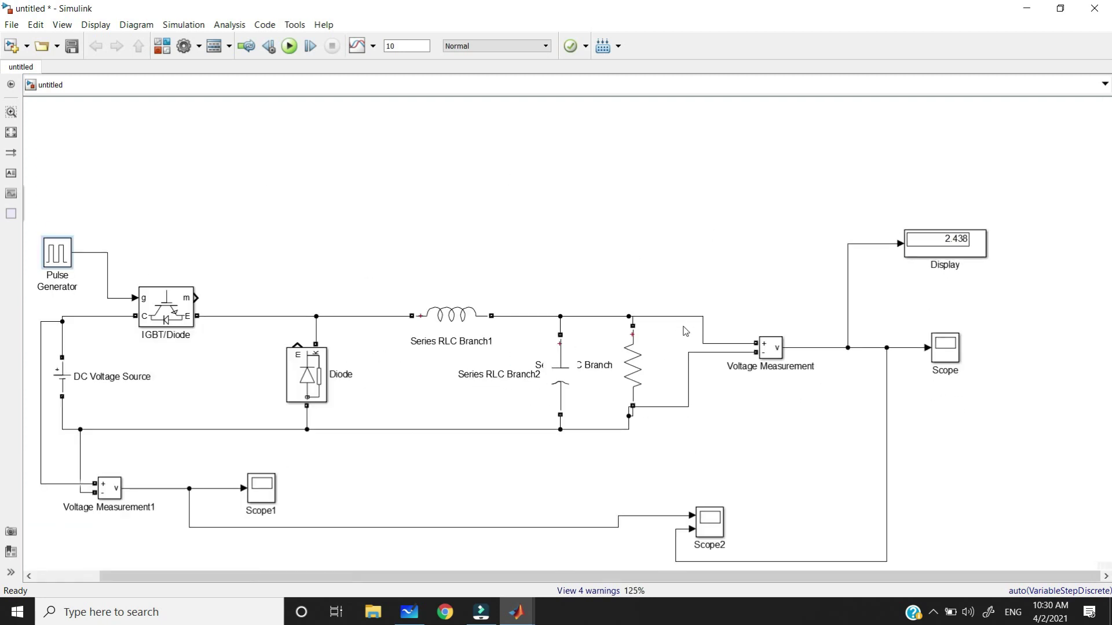
pyautogui.scroll(-1, 284, 267)
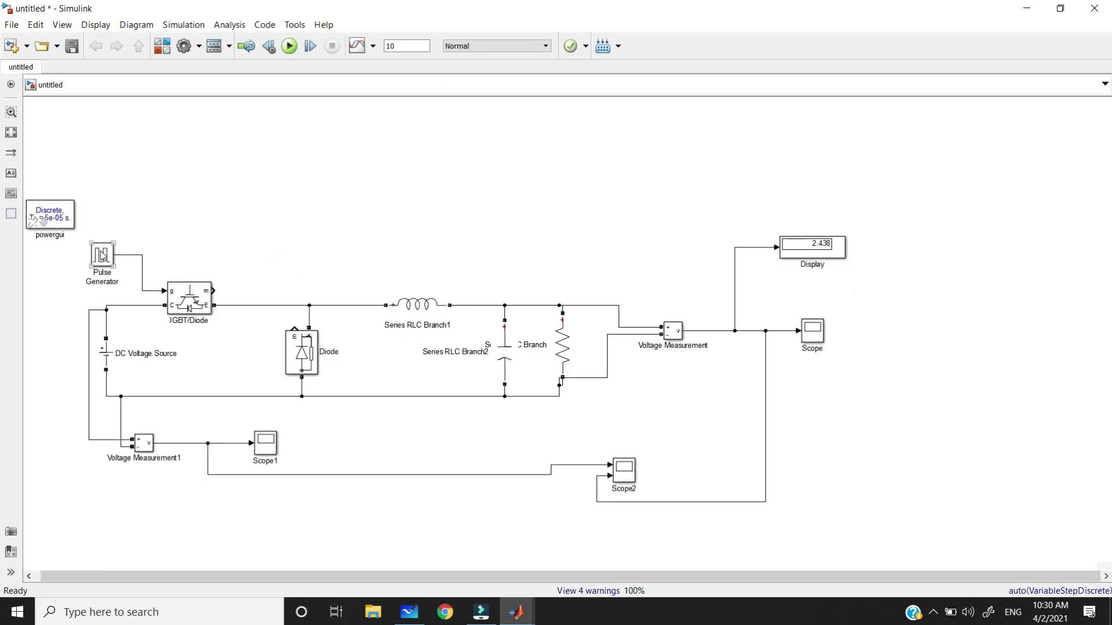
pyautogui.doubleClick(102, 254)
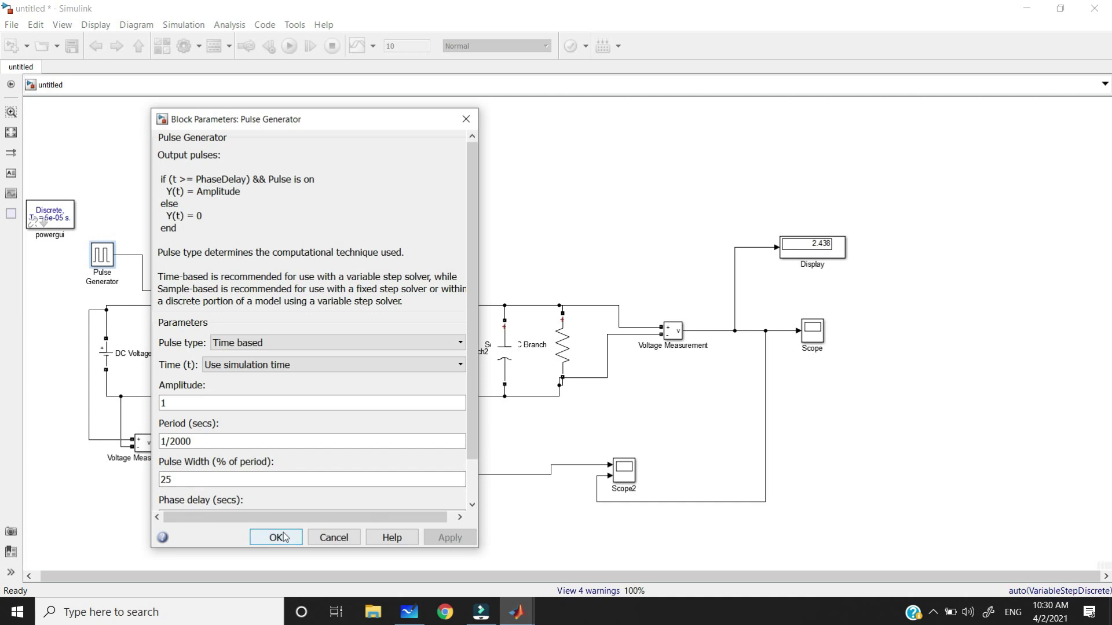
pyautogui.click(275, 538)
# Compare the input voltage with the reduced-duty output voltage in the two-input Scope, and close it
pyautogui.doubleClick(624, 469)
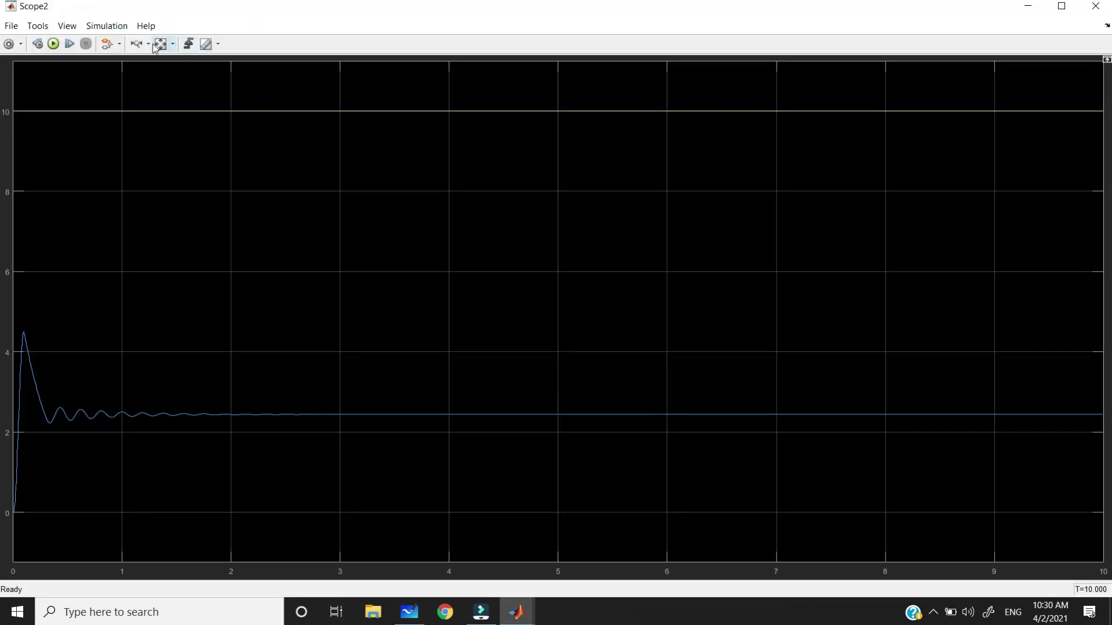
pyautogui.click(149, 44)
pyautogui.click(1095, 6)
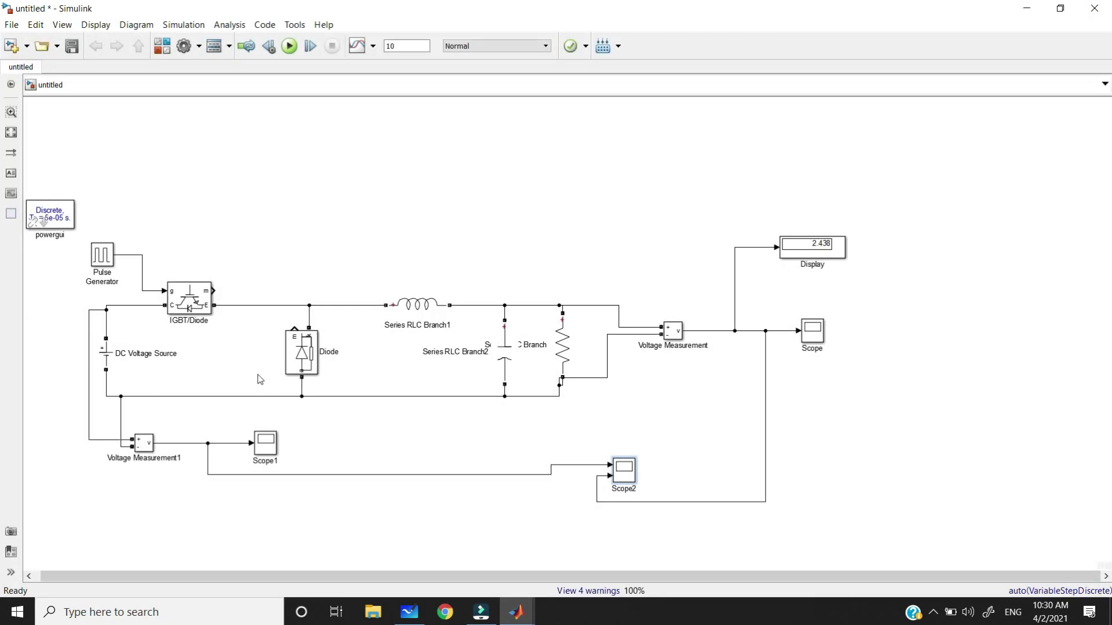
# View the output voltage waveform on its own in the Scope beside the output Voltage Measurement, and close it
pyautogui.click(463, 272)
pyautogui.click(817, 326)
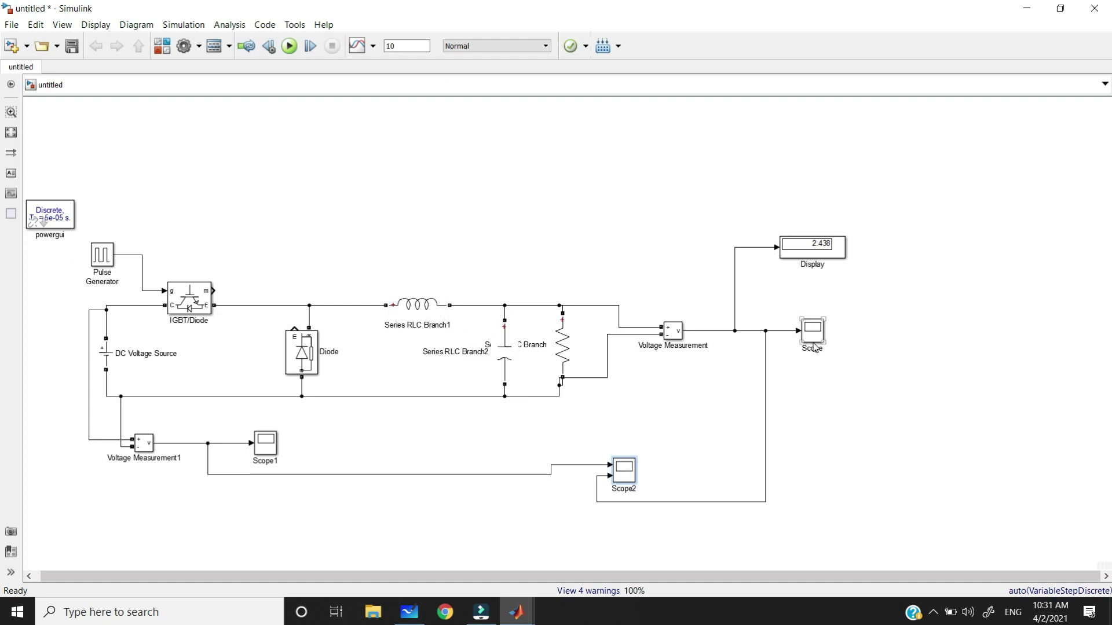
pyautogui.doubleClick(814, 336)
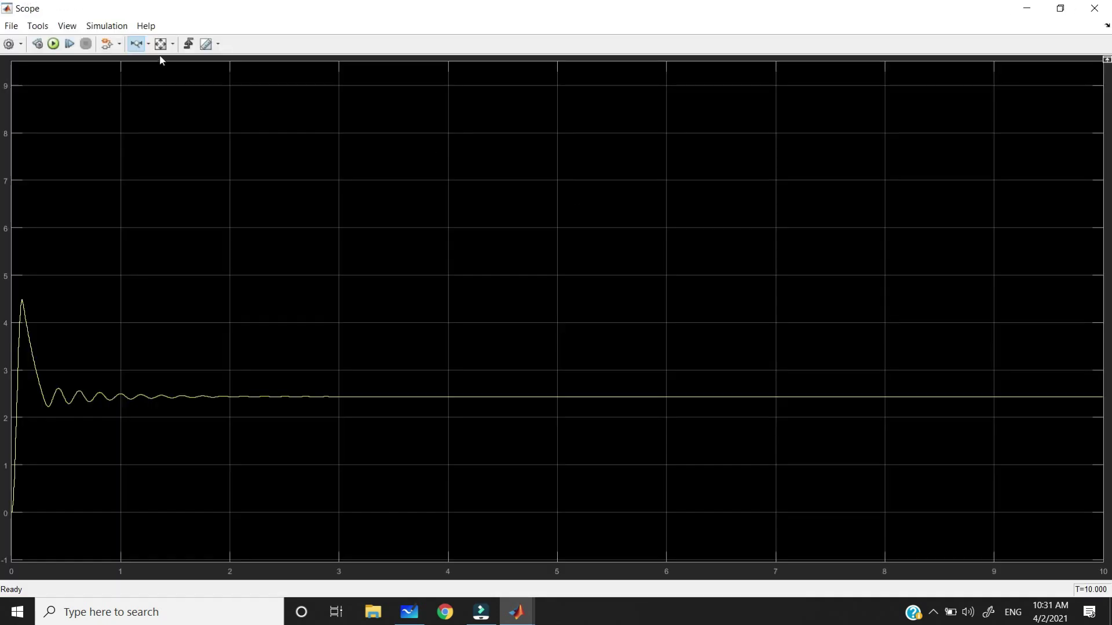
pyautogui.click(1091, 7)
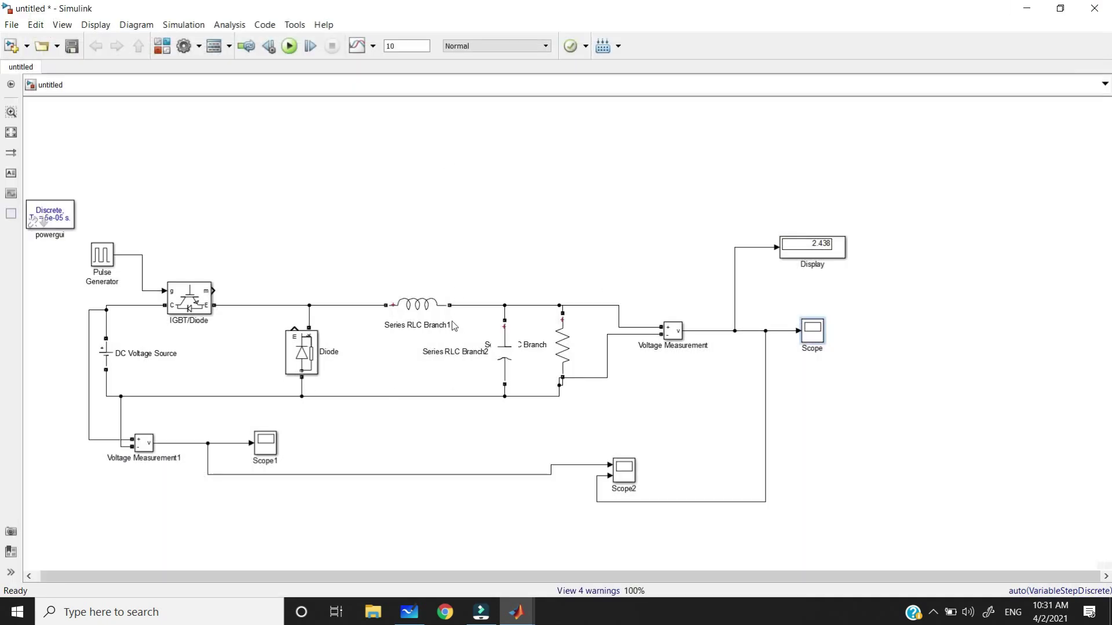